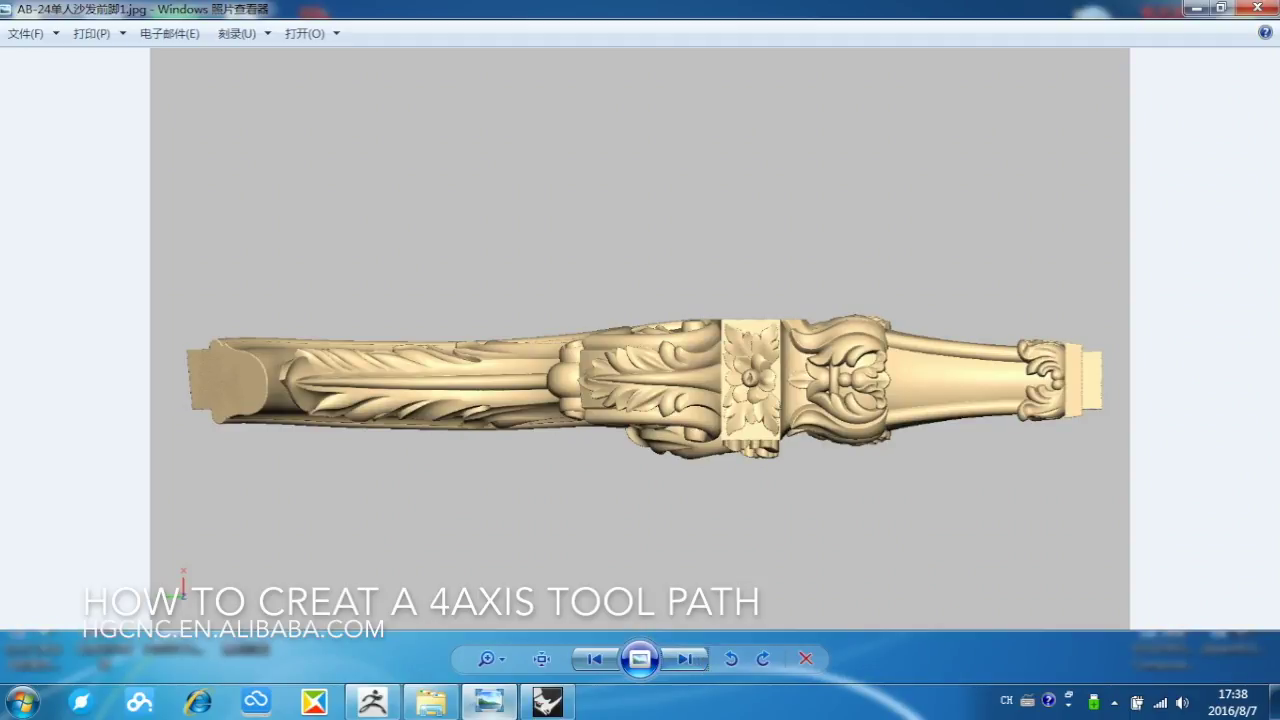
Advance Photo Viewer to the G-34花架走水贴花.jpg stacked-roses carving image
{"action": "mouse_move", "coordinate": [489, 702]}
Page through the leg pictures and settle on the angled AB-24-25单人双人沙发后脚.jpg rear leg
{"action": "left_click", "coordinate": [684, 659]}
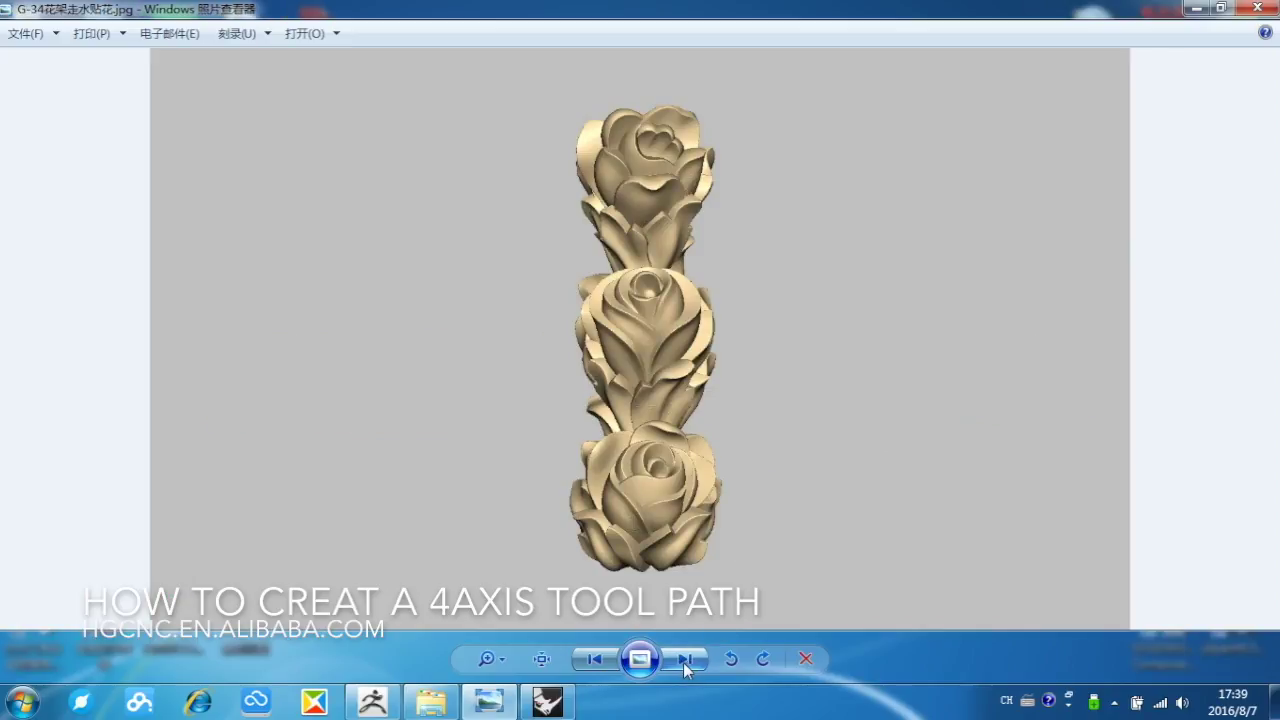
{"action": "left_click", "coordinate": [684, 660]}
{"action": "left_click", "coordinate": [688, 660]}
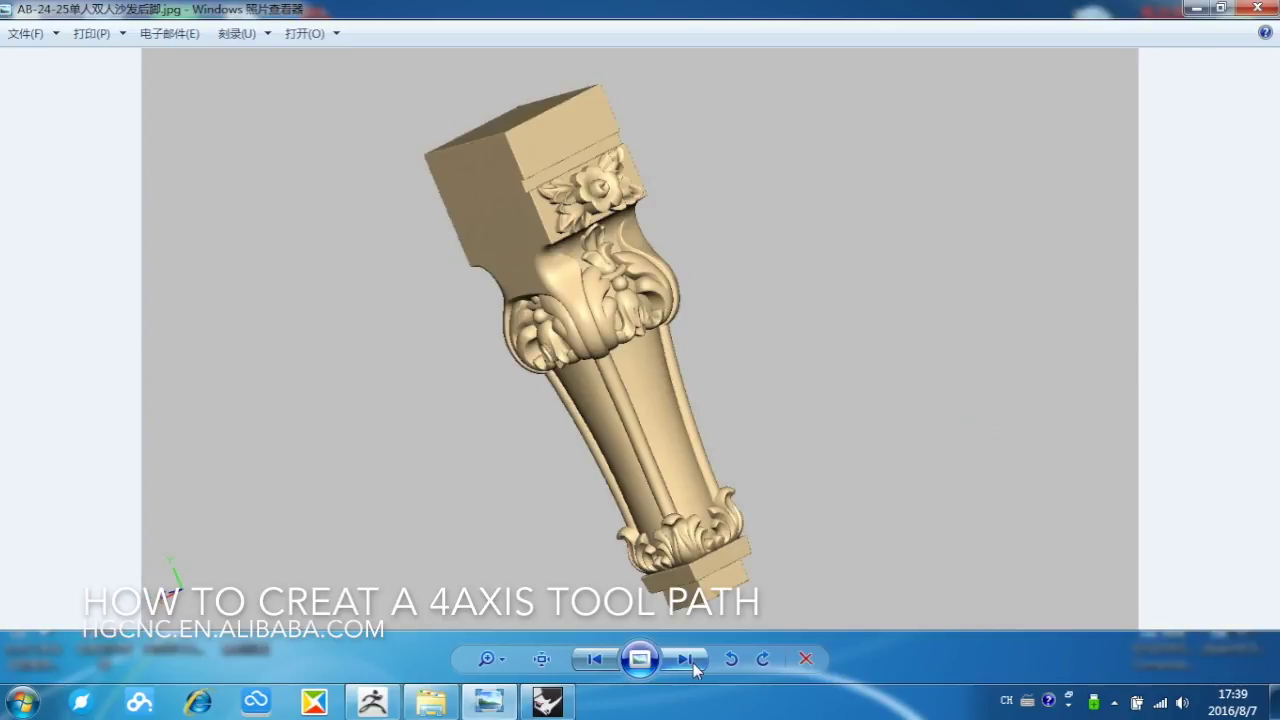
{"action": "left_click", "coordinate": [688, 660]}
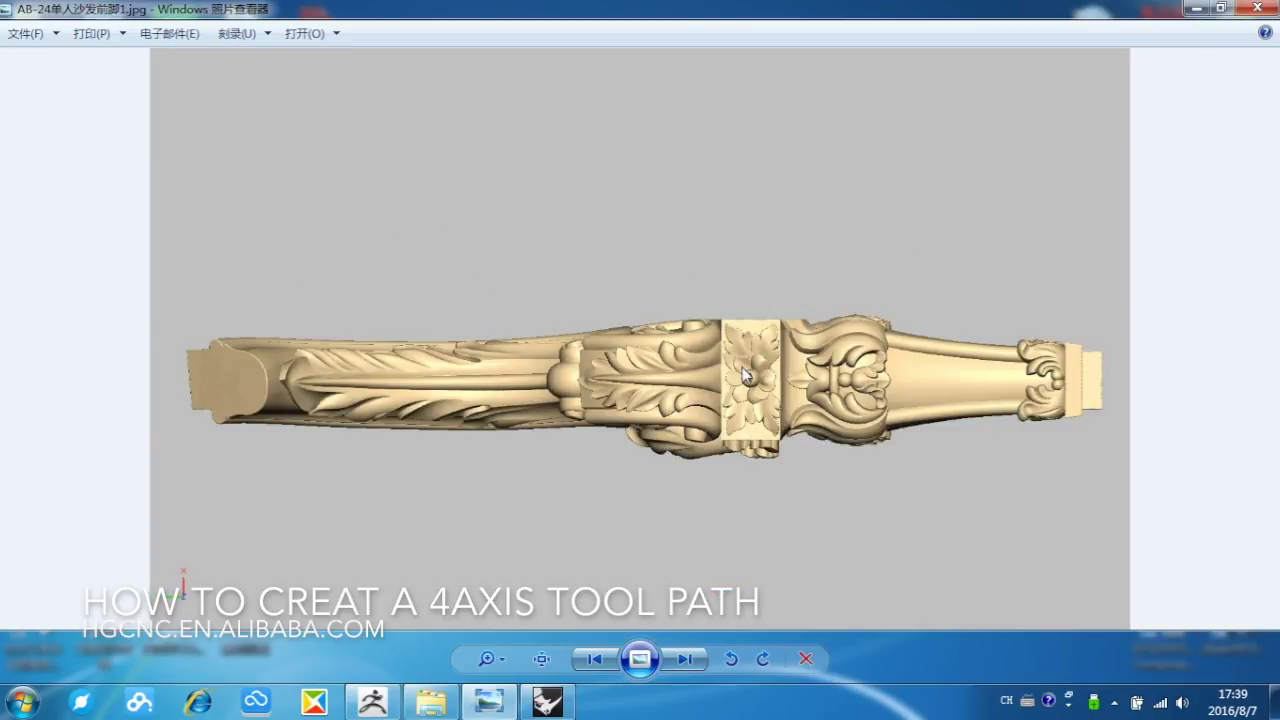
{"action": "left_click", "coordinate": [699, 661]}
{"action": "left_click", "coordinate": [699, 661]}
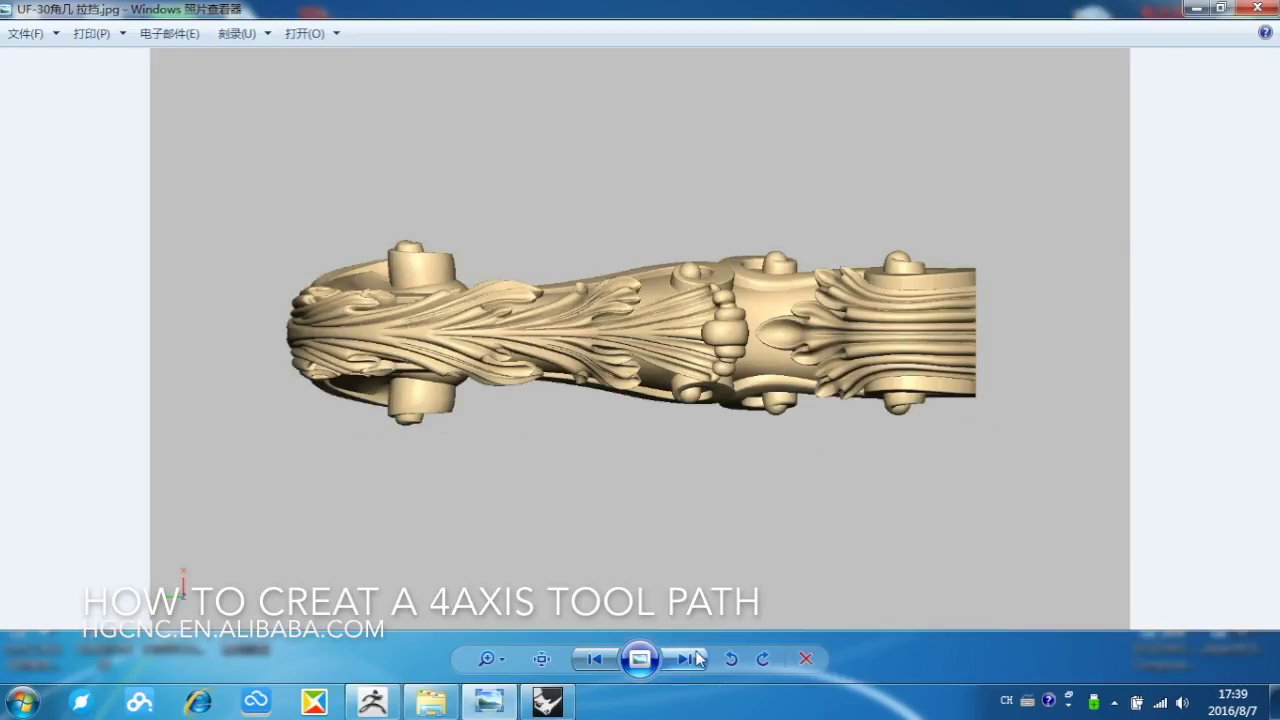
{"action": "left_click", "coordinate": [688, 659]}
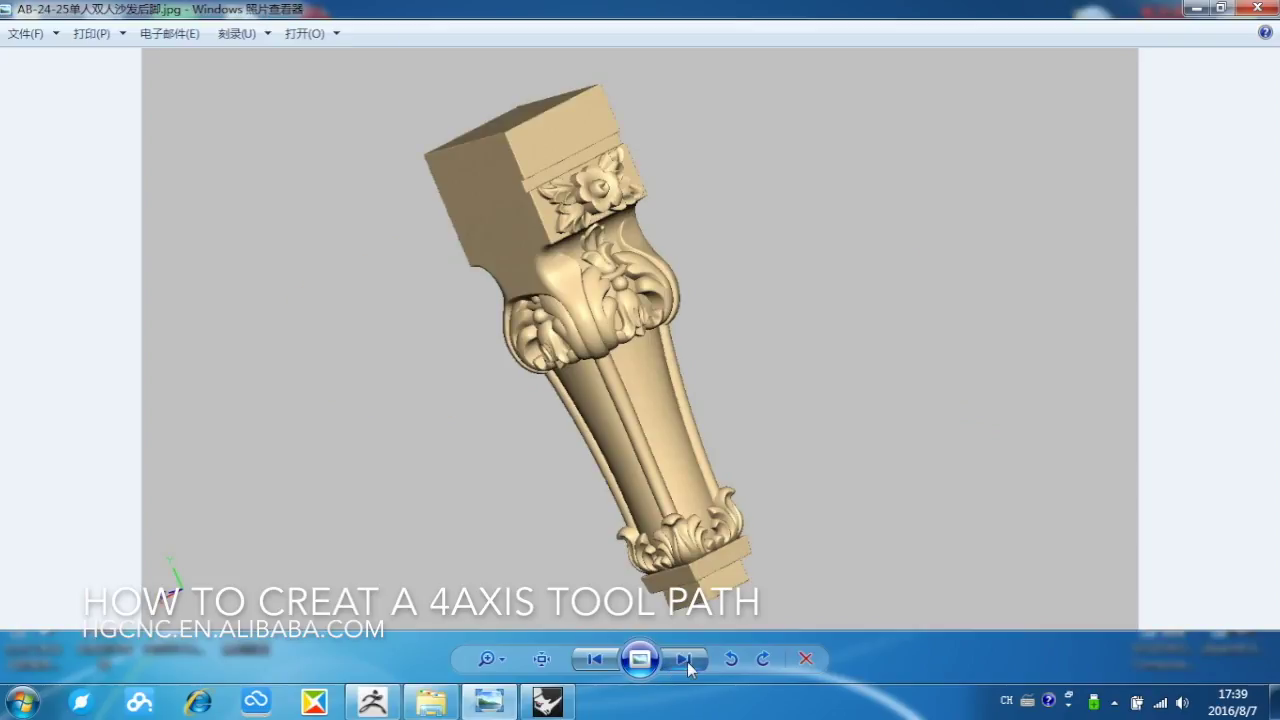
{"action": "left_click", "coordinate": [688, 659]}
{"action": "left_click", "coordinate": [594, 659]}
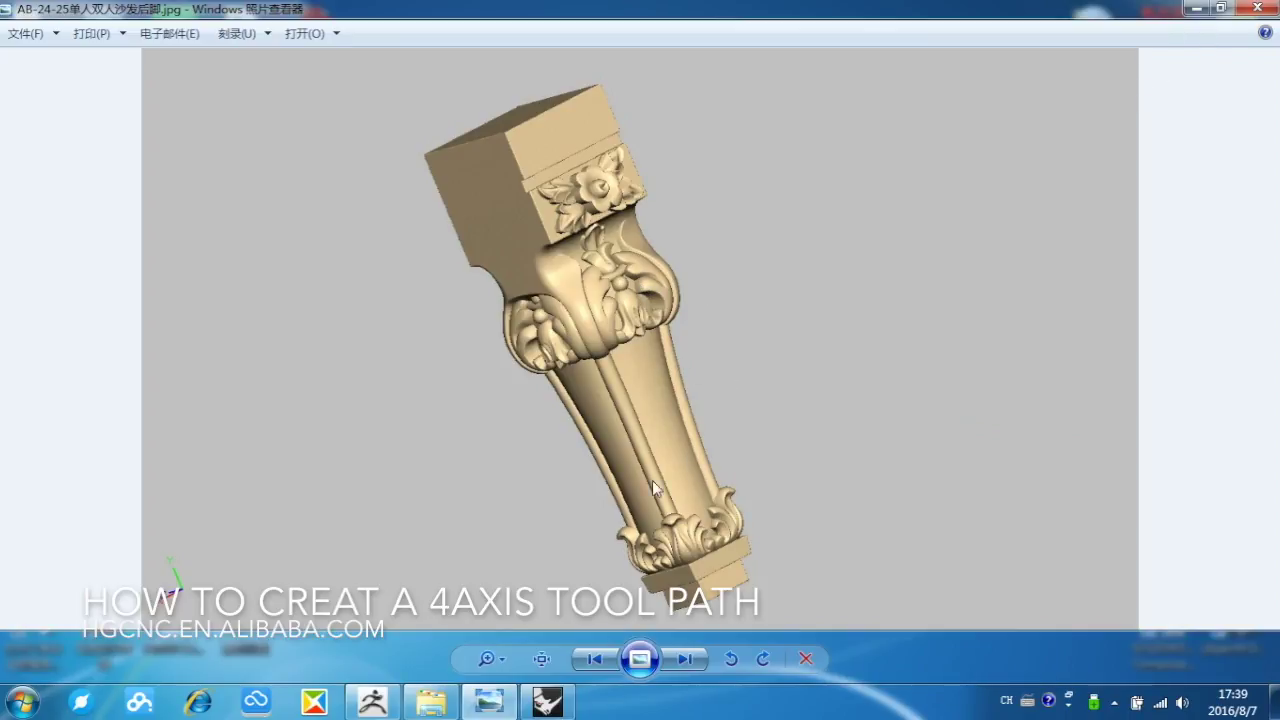
{"action": "left_click", "coordinate": [432, 703]}
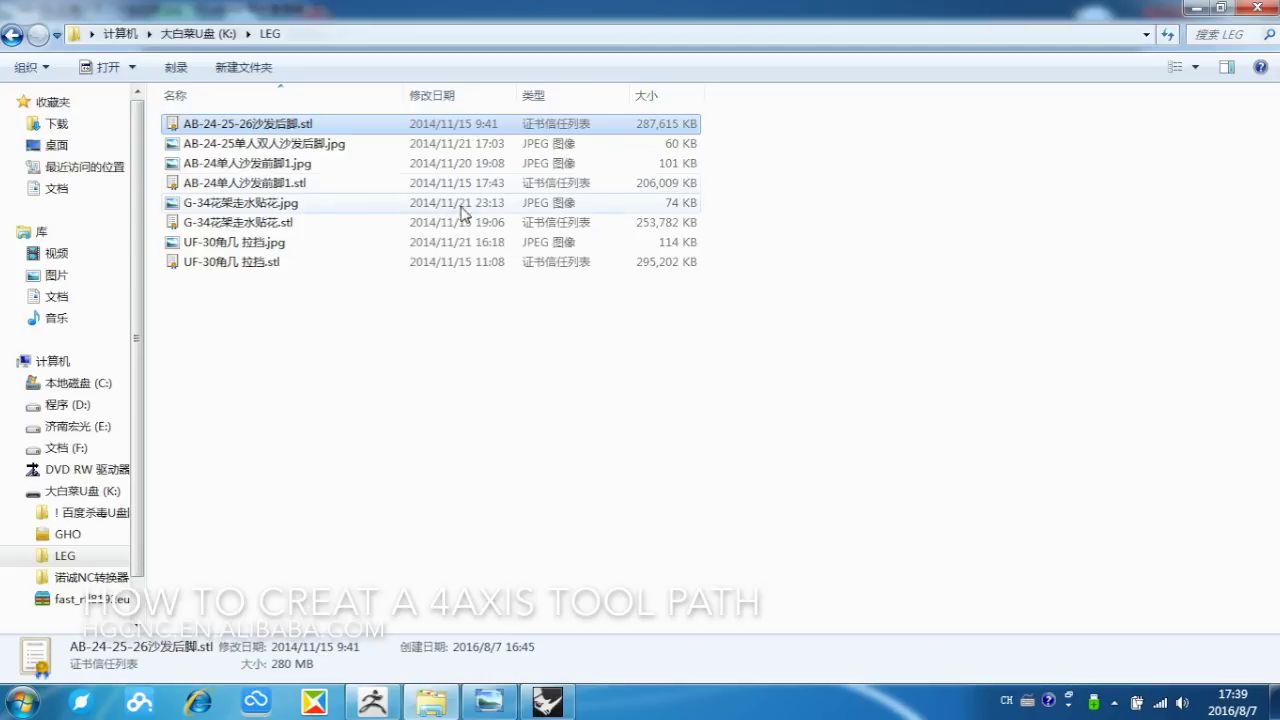
{"action": "left_click", "coordinate": [305, 142]}
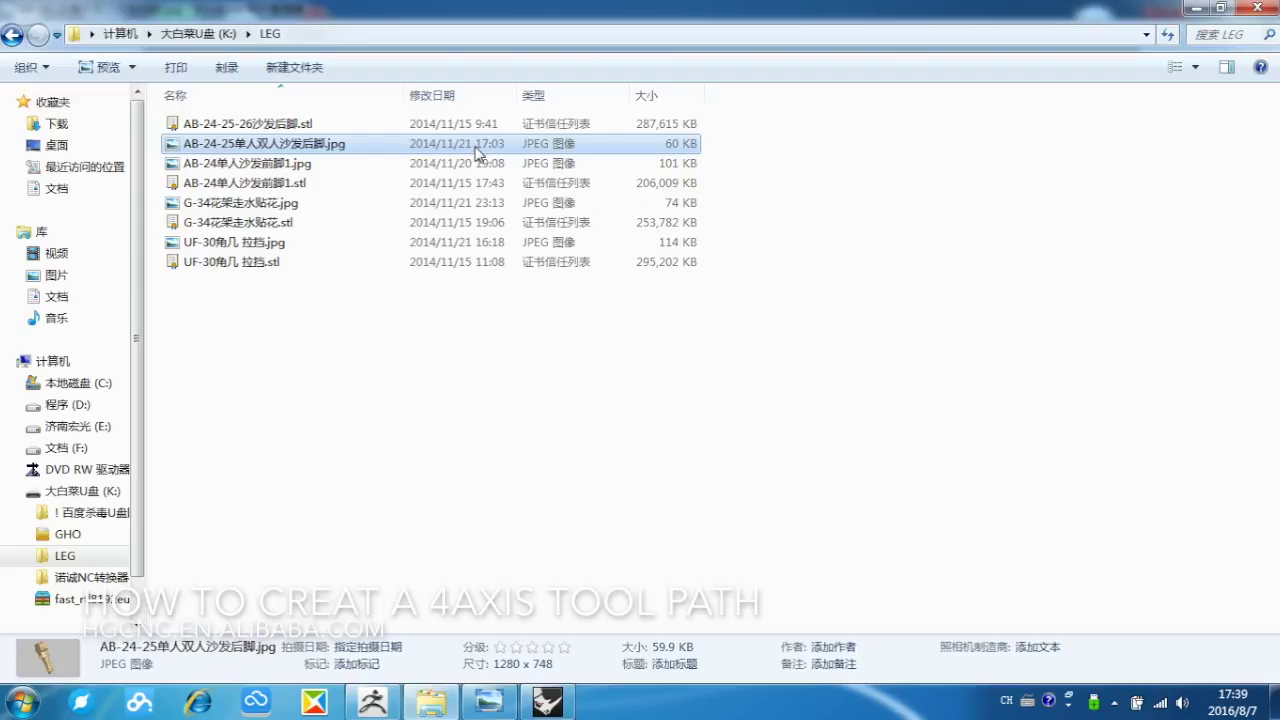
{"action": "left_click", "coordinate": [325, 124]}
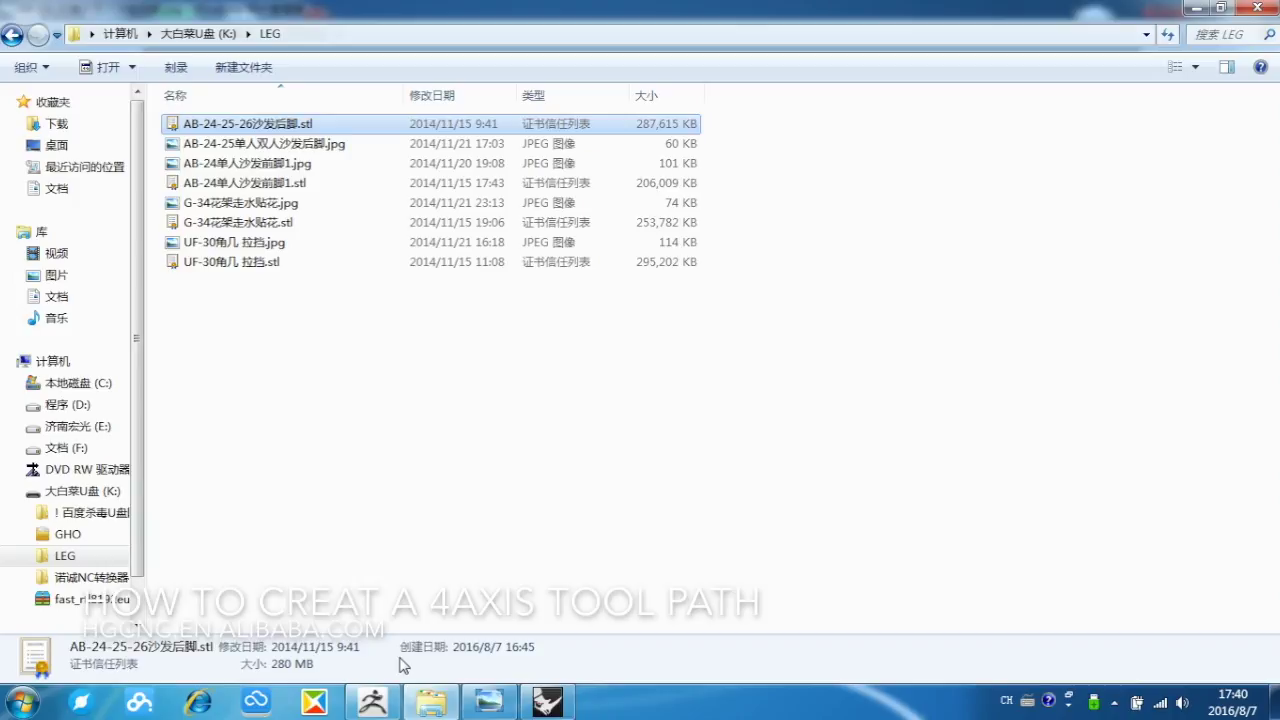
Bring ZBrush forward and expand the 3D Print Exporter plugin, collapsing Decimation Master
{"action": "left_click", "coordinate": [372, 702]}
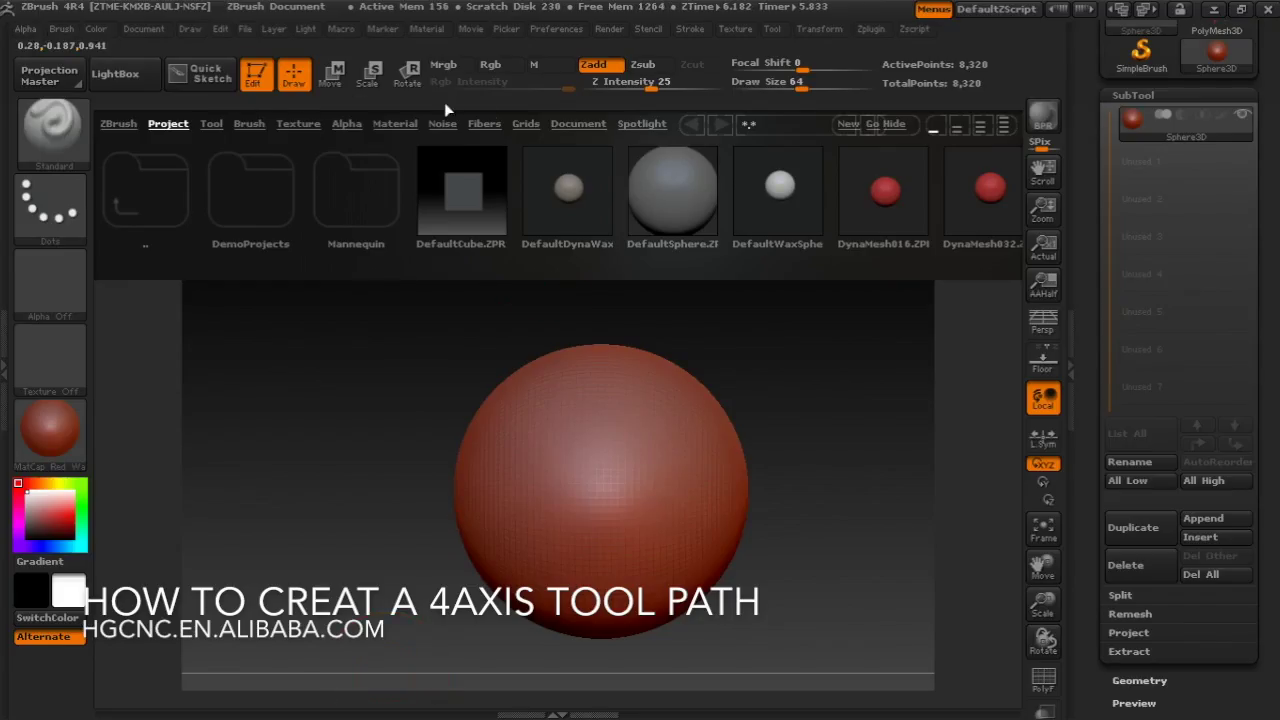
{"action": "left_click", "coordinate": [868, 30]}
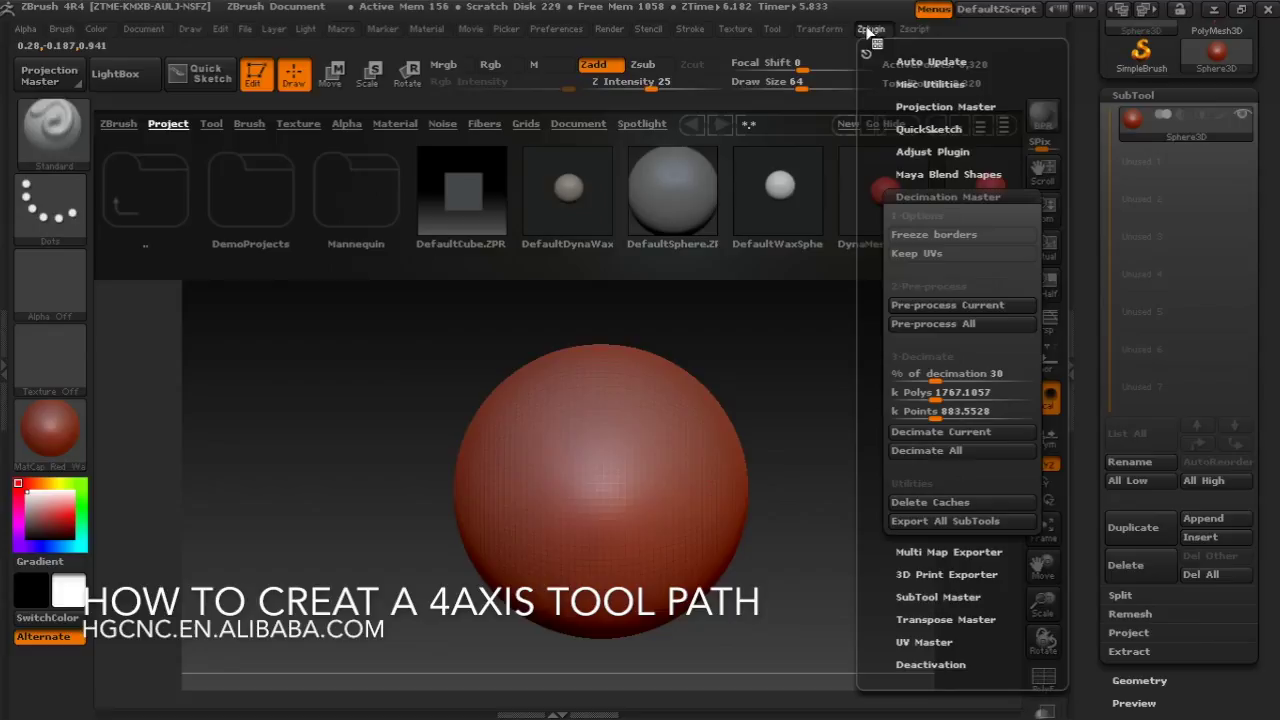
{"action": "left_click", "coordinate": [932, 196]}
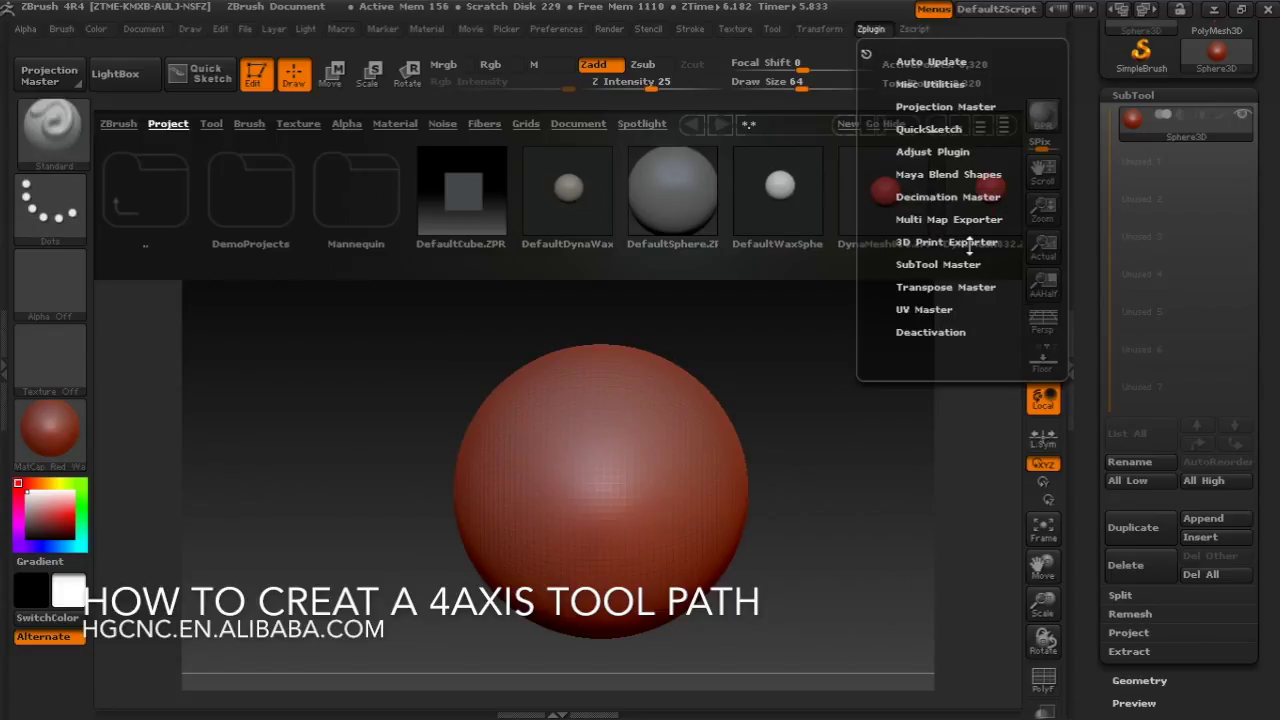
{"action": "left_click", "coordinate": [968, 245]}
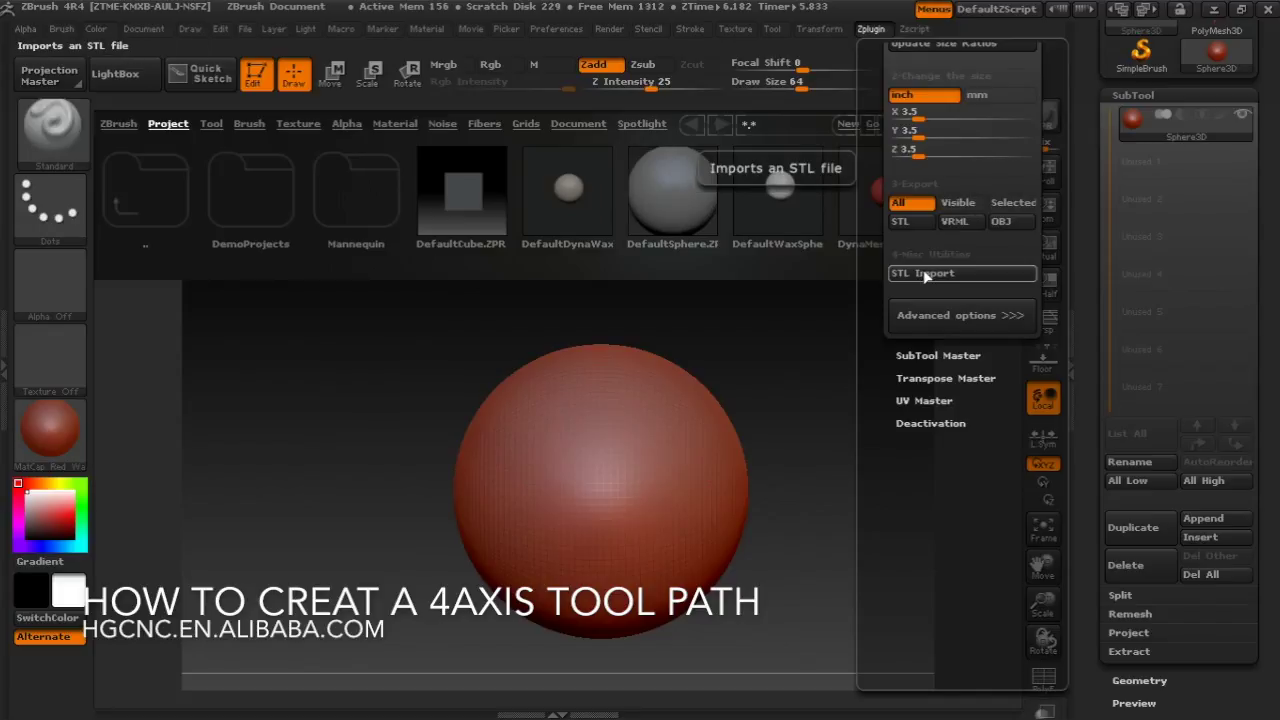
Import AB-24-25-26沙发后脚.stl from the LEG folder on drive K: via STL Import
{"action": "left_click", "coordinate": [922, 276]}
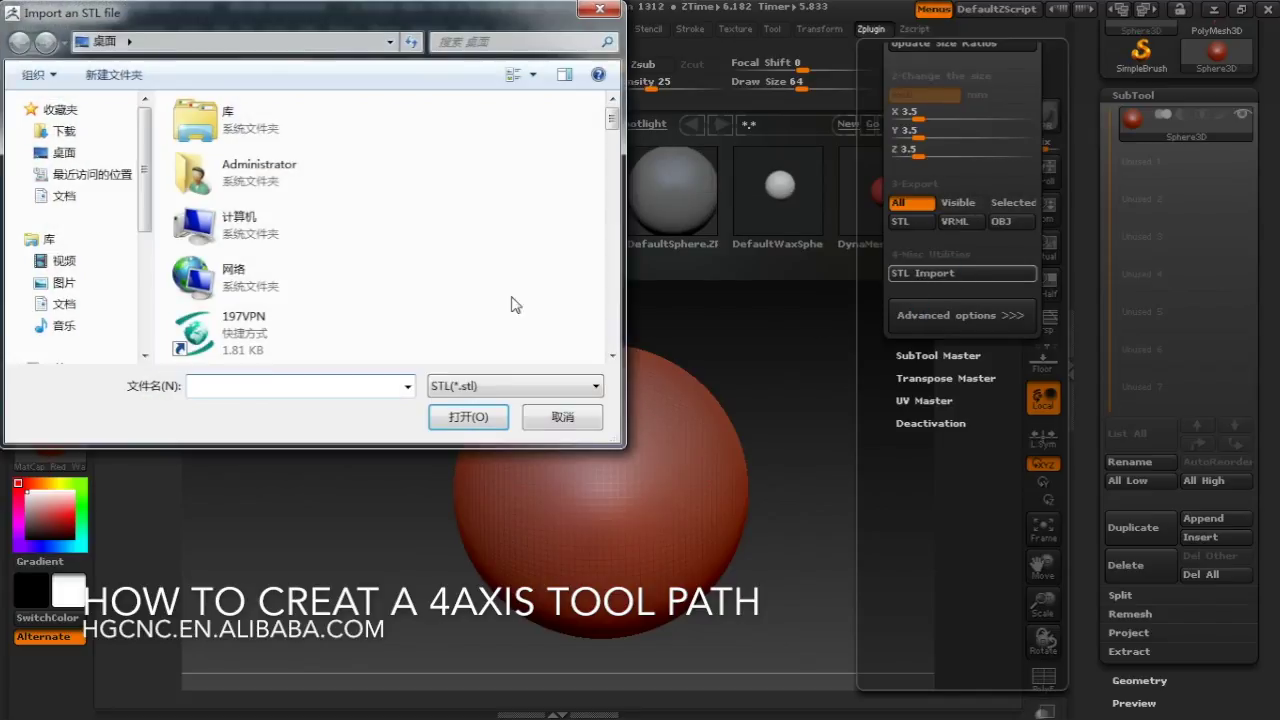
{"action": "scroll", "coordinate": [140, 287], "scroll_direction": "down", "scroll_amount": 2}
{"action": "scroll", "coordinate": [140, 287], "scroll_direction": "down", "scroll_amount": 2}
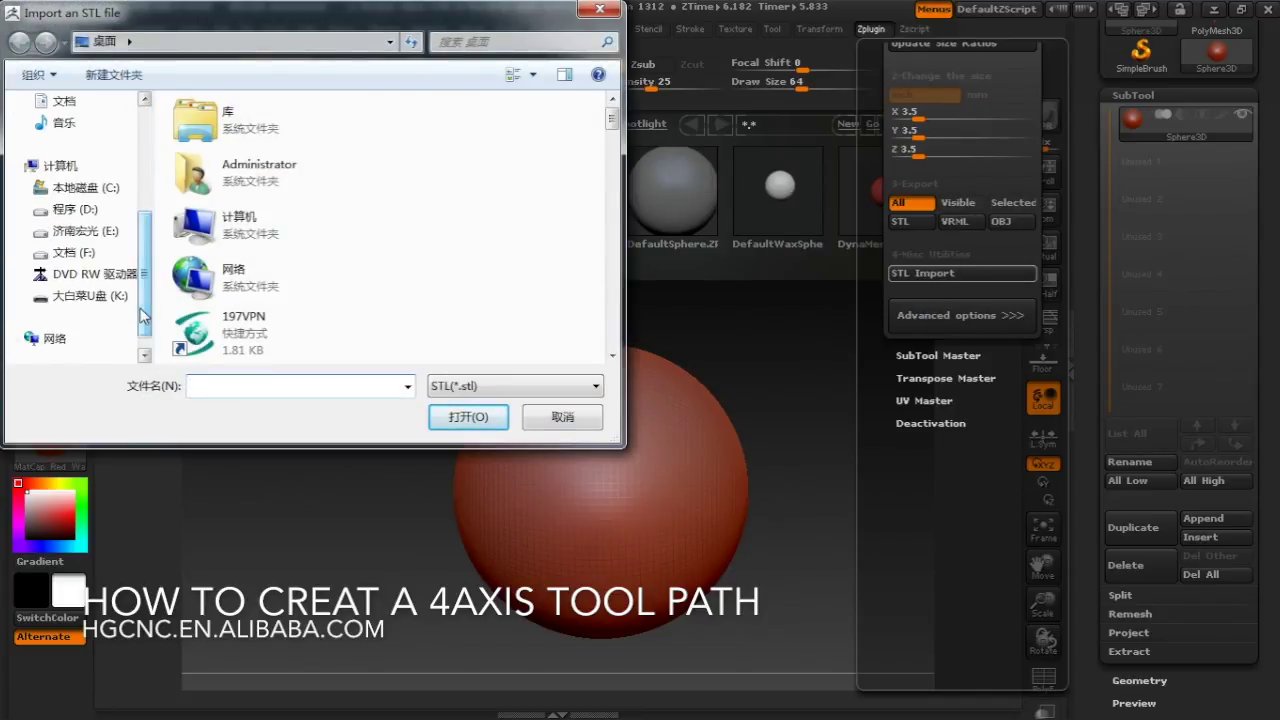
{"action": "left_click", "coordinate": [88, 296]}
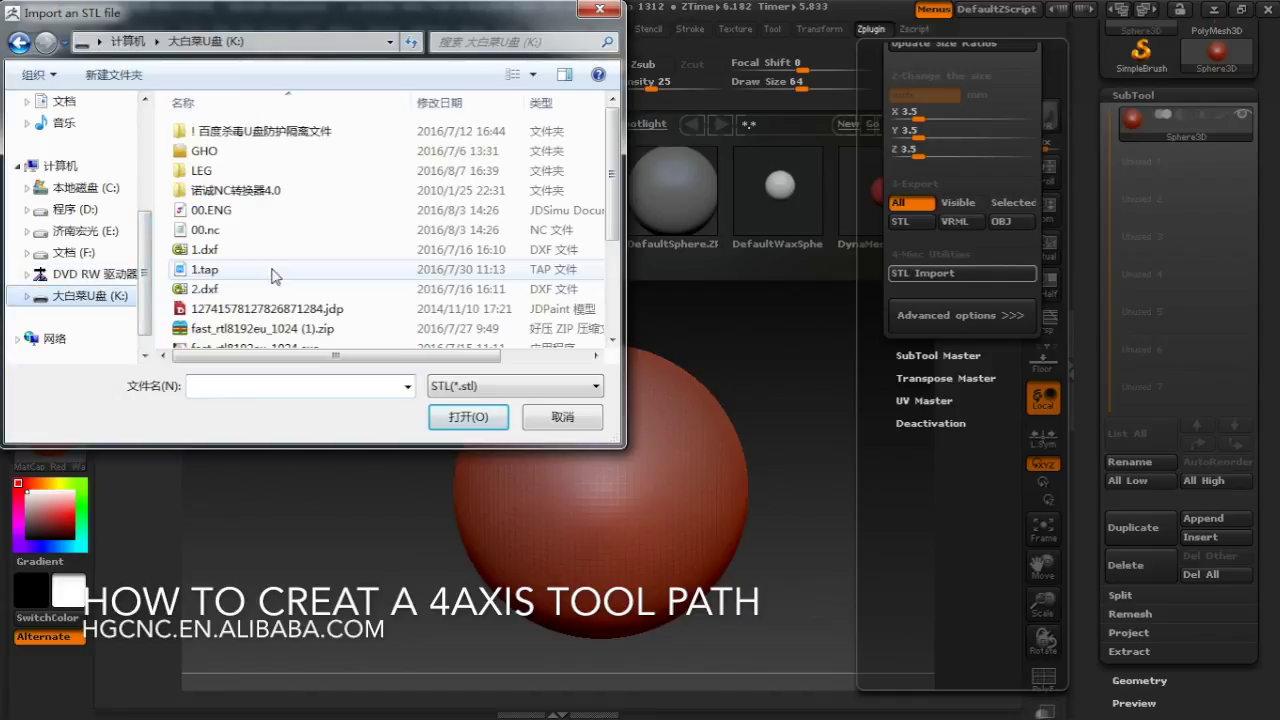
{"action": "double_click", "coordinate": [250, 171]}
{"action": "left_click", "coordinate": [258, 131]}
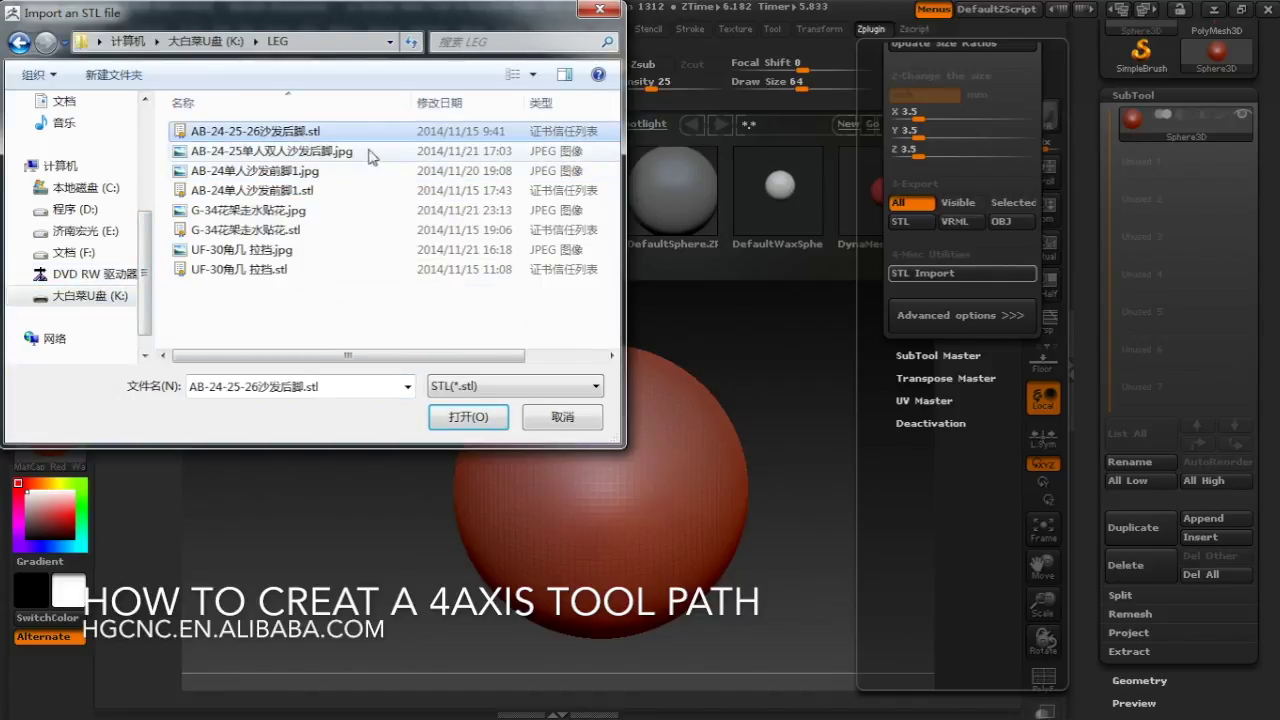
{"action": "left_click", "coordinate": [489, 418]}
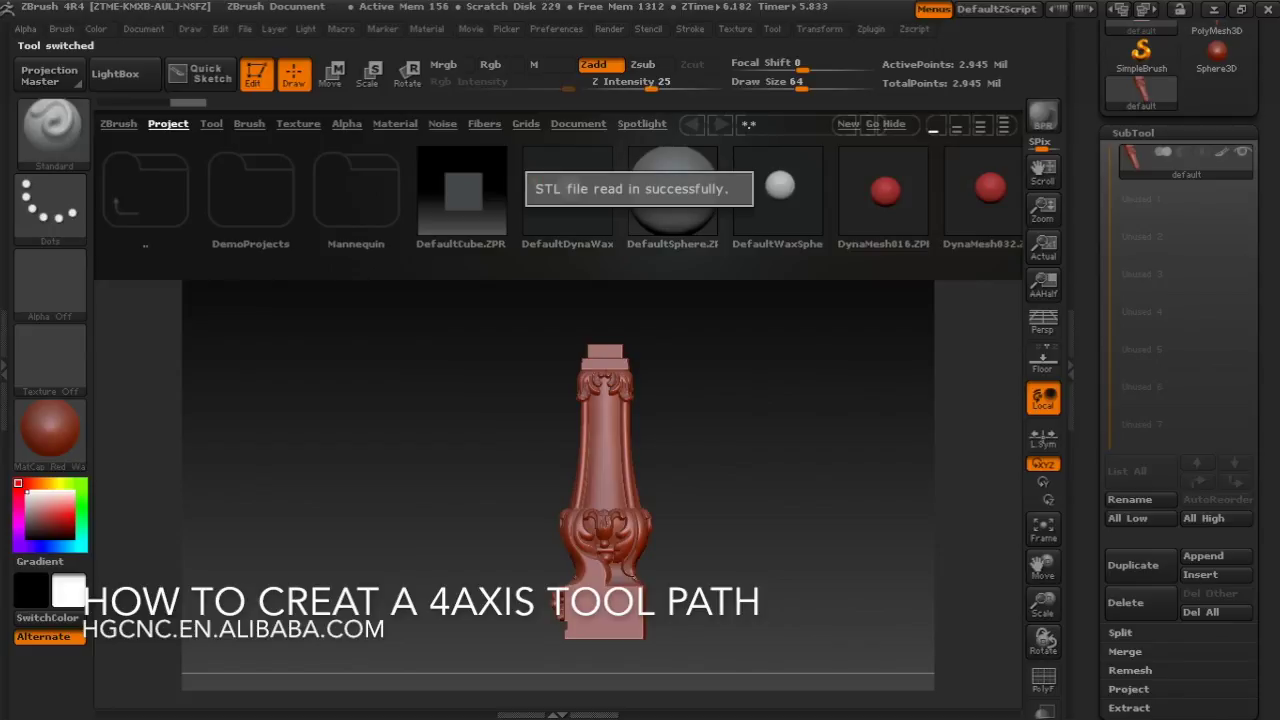
Dismiss the STL read message and rotate the imported carved leg to inspect it
{"action": "left_click", "coordinate": [960, 305]}
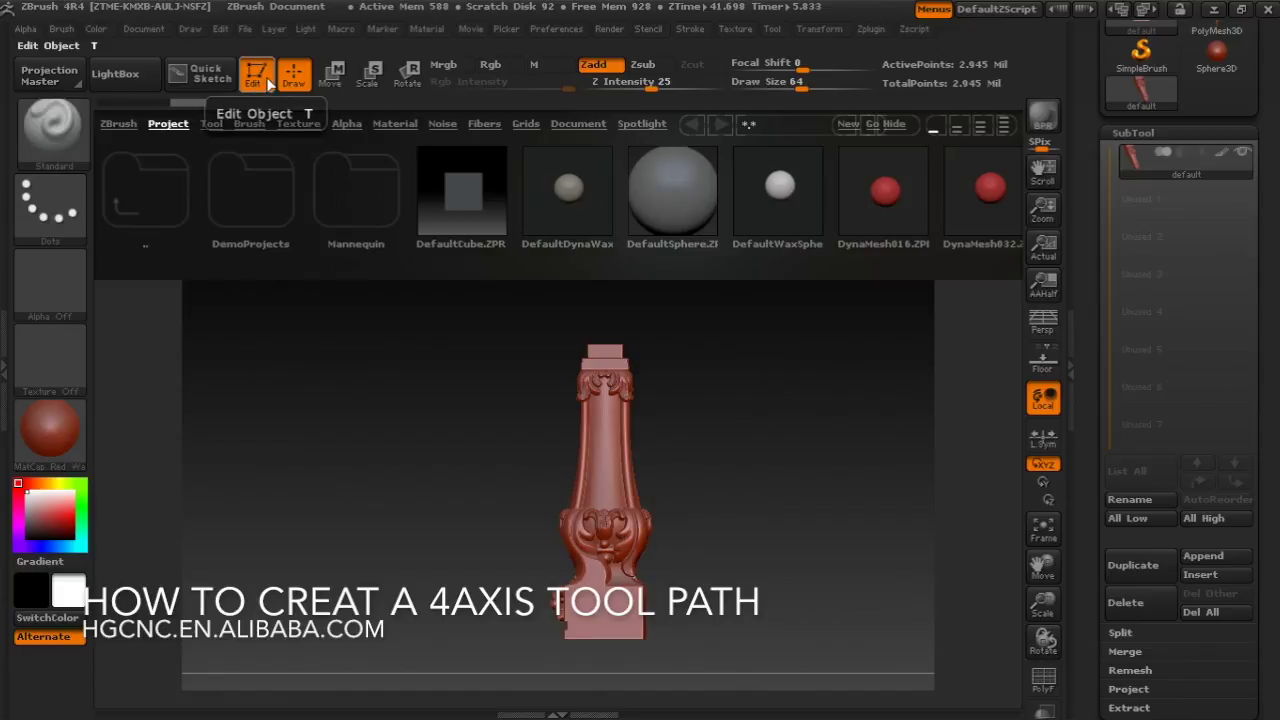
{"action": "left_click", "coordinate": [528, 273]}
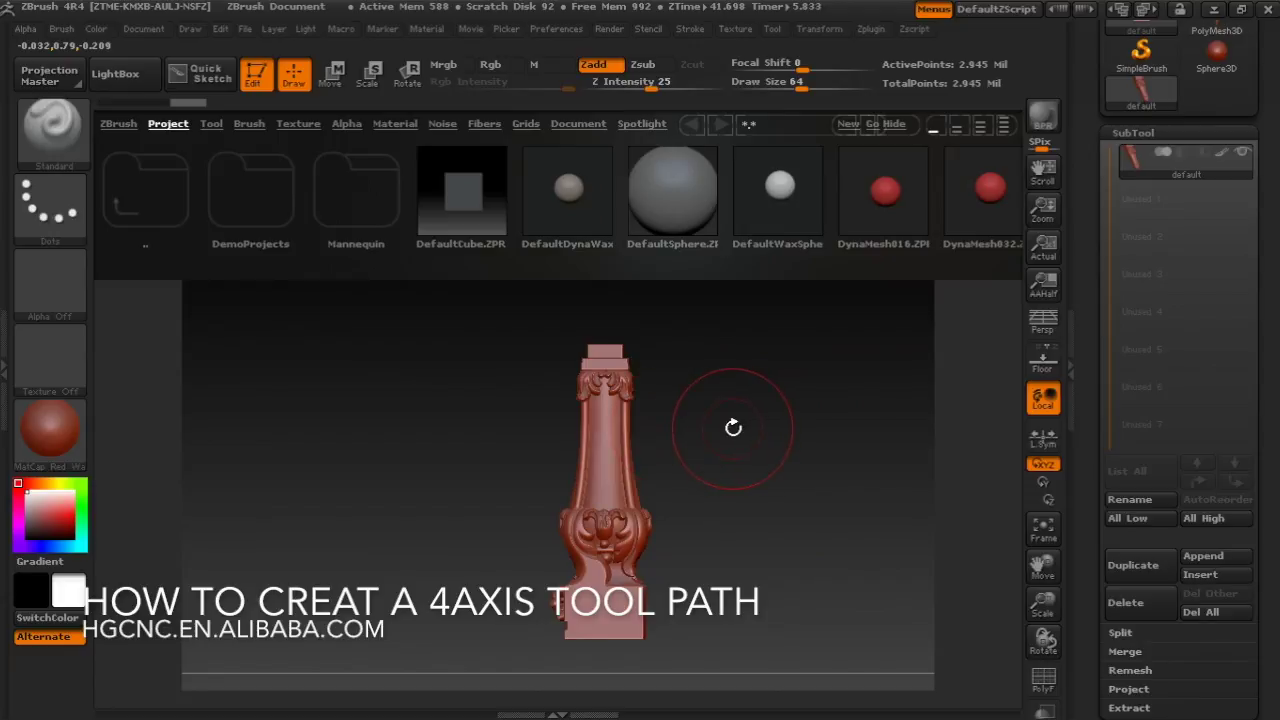
{"action": "left_click_drag", "start_coordinate": [747, 427], "coordinate": [722, 453]}
{"action": "mouse_move", "coordinate": [726, 397]}
{"action": "left_mouse_down"}
{"action": "mouse_move", "coordinate": [740, 412]}
{"action": "mouse_move", "coordinate": [754, 379]}
{"action": "mouse_move", "coordinate": [736, 367]}
{"action": "mouse_move", "coordinate": [706, 411]}
{"action": "mouse_move", "coordinate": [740, 386]}
{"action": "left_mouse_up"}
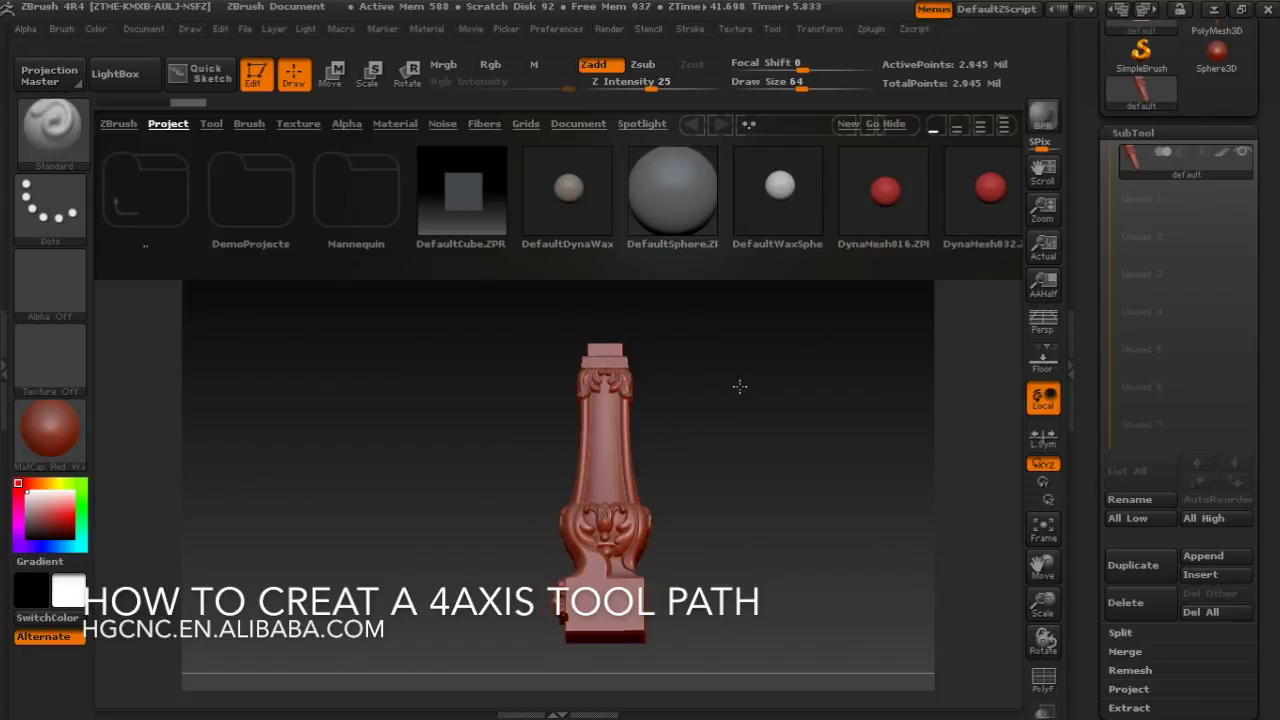
{"action": "mouse_move", "coordinate": [617, 379]}
{"action": "left_mouse_down"}
{"action": "mouse_move", "coordinate": [510, 407]}
{"action": "mouse_move", "coordinate": [511, 463]}
{"action": "mouse_move", "coordinate": [555, 482]}
{"action": "mouse_move", "coordinate": [634, 468]}
{"action": "mouse_move", "coordinate": [663, 386]}
{"action": "mouse_move", "coordinate": [523, 443]}
{"action": "mouse_move", "coordinate": [691, 445]}
{"action": "mouse_move", "coordinate": [674, 503]}
{"action": "mouse_move", "coordinate": [669, 471]}
{"action": "mouse_move", "coordinate": [702, 472]}
{"action": "mouse_move", "coordinate": [657, 457]}
{"action": "mouse_move", "coordinate": [640, 423]}
{"action": "mouse_move", "coordinate": [674, 363]}
{"action": "mouse_move", "coordinate": [699, 250]}
{"action": "mouse_move", "coordinate": [697, 514]}
{"action": "mouse_move", "coordinate": [680, 409]}
{"action": "mouse_move", "coordinate": [694, 403]}
{"action": "mouse_move", "coordinate": [683, 449]}
{"action": "mouse_move", "coordinate": [774, 457]}
{"action": "mouse_move", "coordinate": [717, 456]}
{"action": "mouse_move", "coordinate": [751, 457]}
{"action": "mouse_move", "coordinate": [694, 434]}
{"action": "mouse_move", "coordinate": [743, 423]}
{"action": "mouse_move", "coordinate": [663, 429]}
{"action": "mouse_move", "coordinate": [709, 429]}
{"action": "mouse_move", "coordinate": [683, 414]}
{"action": "mouse_move", "coordinate": [726, 423]}
{"action": "mouse_move", "coordinate": [765, 404]}
{"action": "left_mouse_up"}
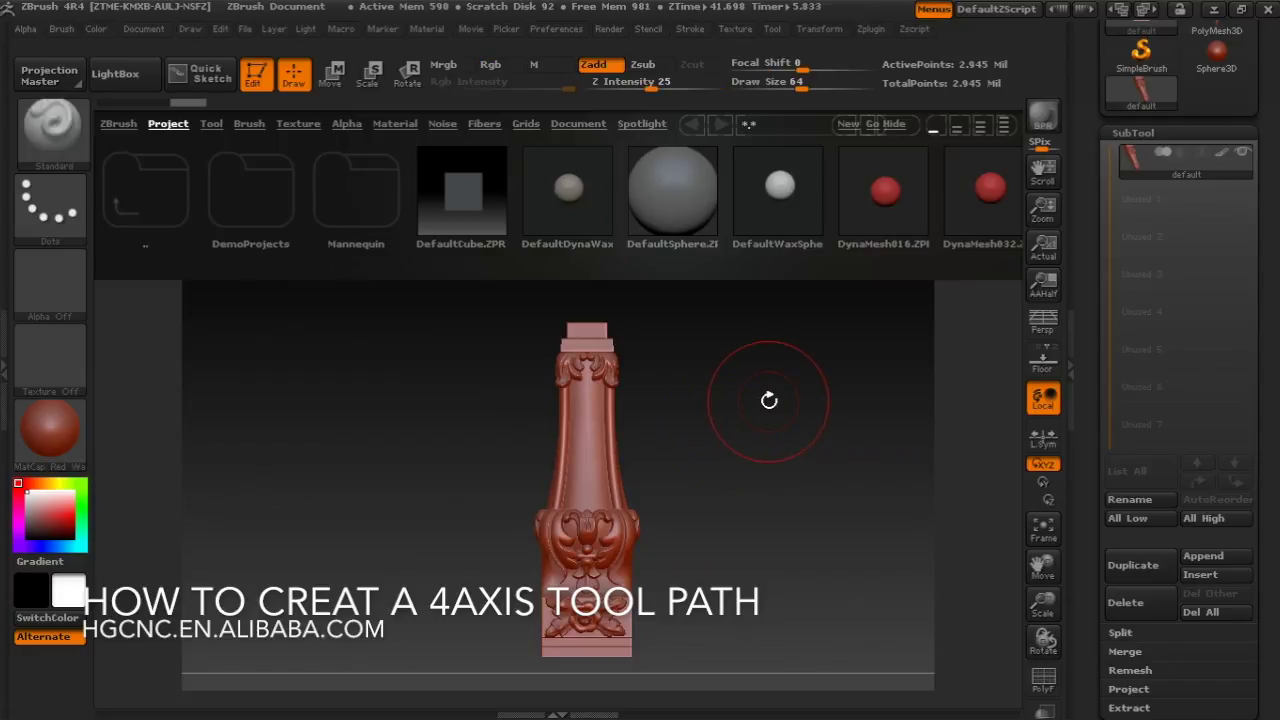
Run Decimation Master's Pre-process Current on the sofa-leg mesh
{"action": "left_click", "coordinate": [870, 29]}
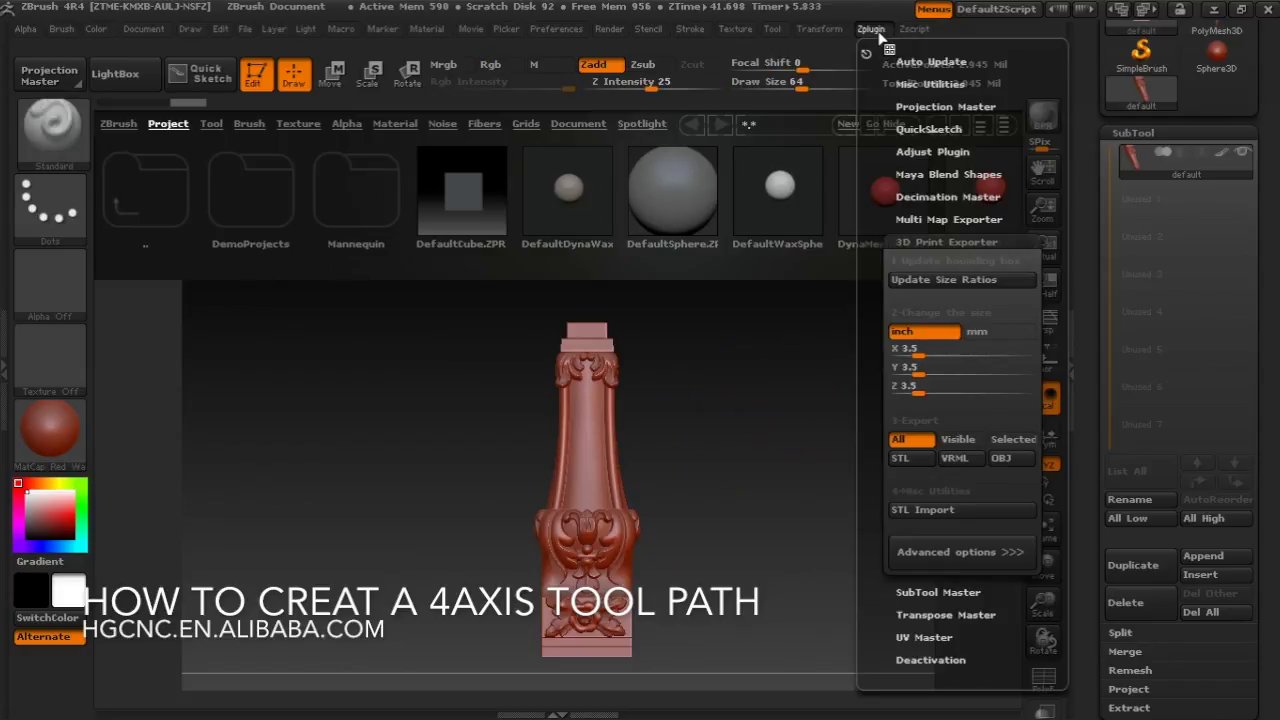
{"action": "left_click", "coordinate": [954, 243]}
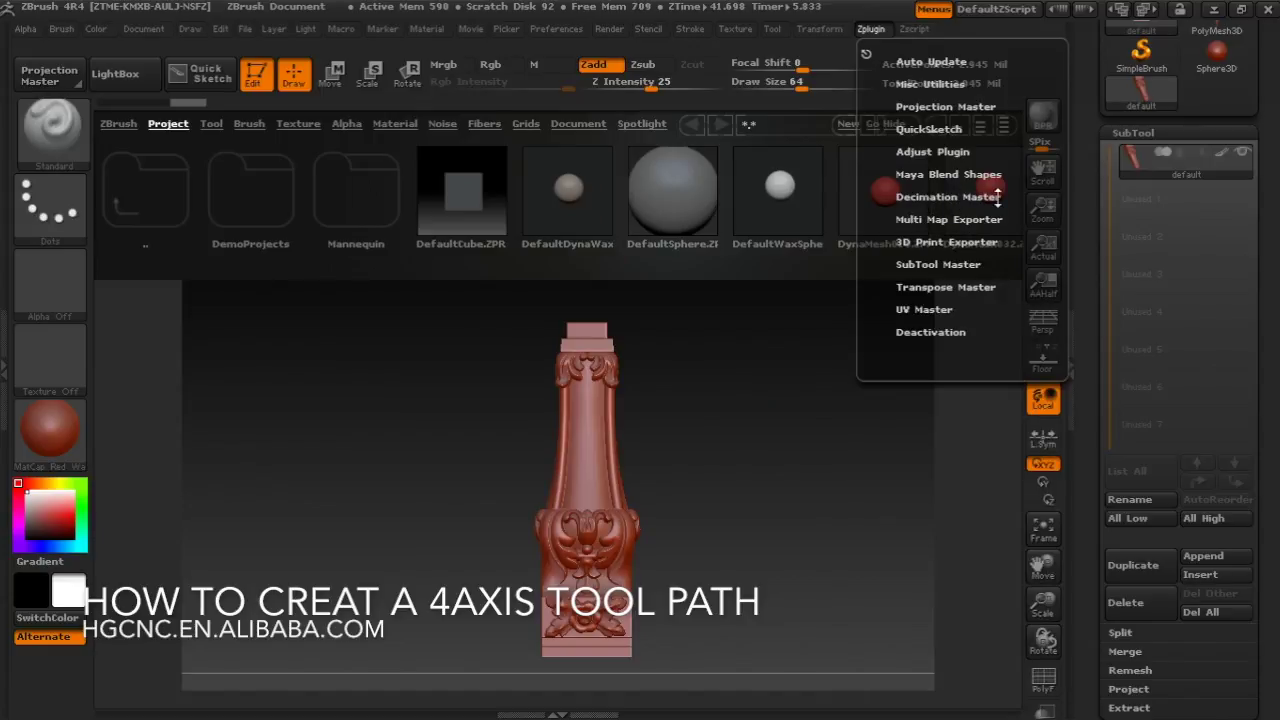
{"action": "left_click", "coordinate": [997, 197]}
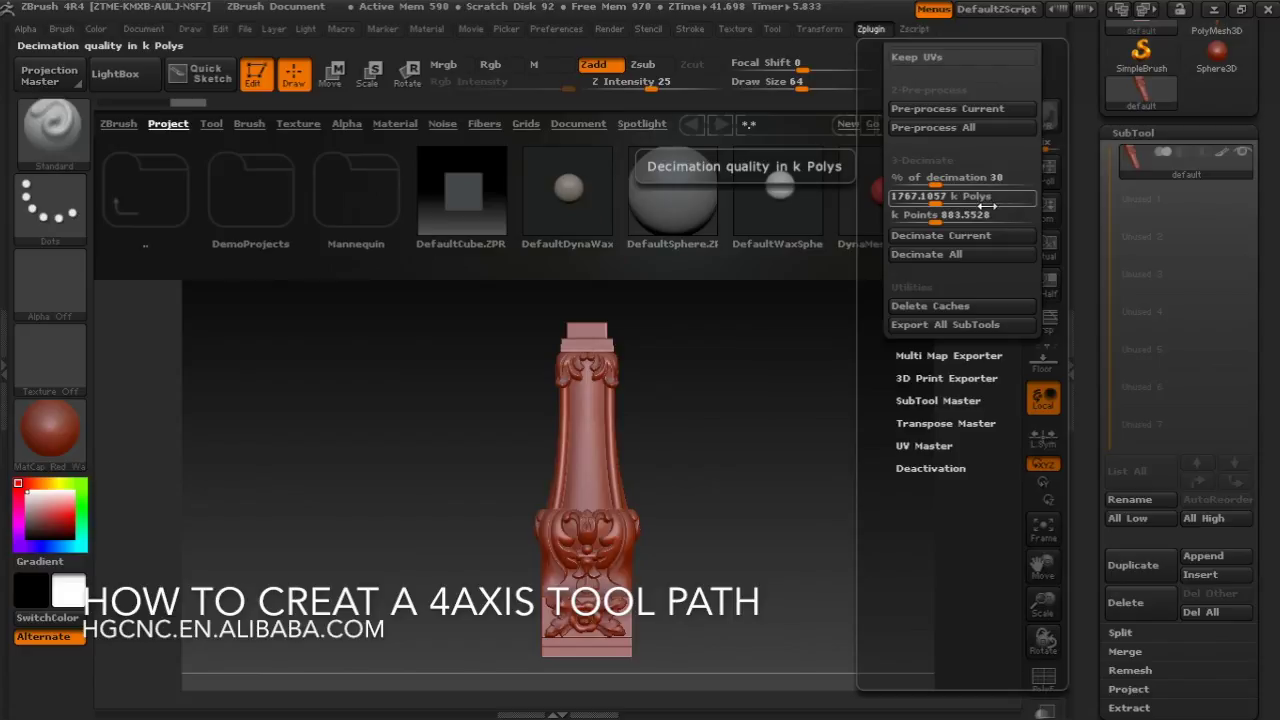
{"action": "left_click", "coordinate": [945, 110]}
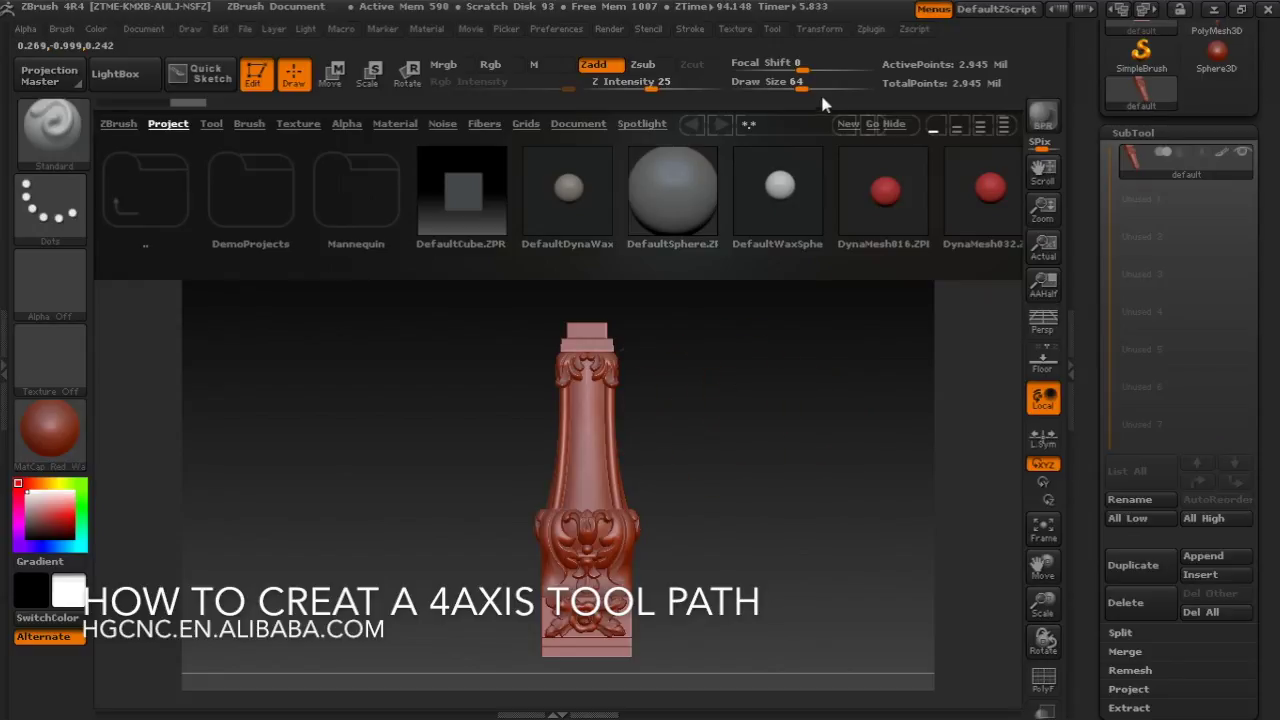
Pre-process and decimate the sofa leg to 30%, leaving 883,552 points
{"action": "left_click", "coordinate": [872, 31]}
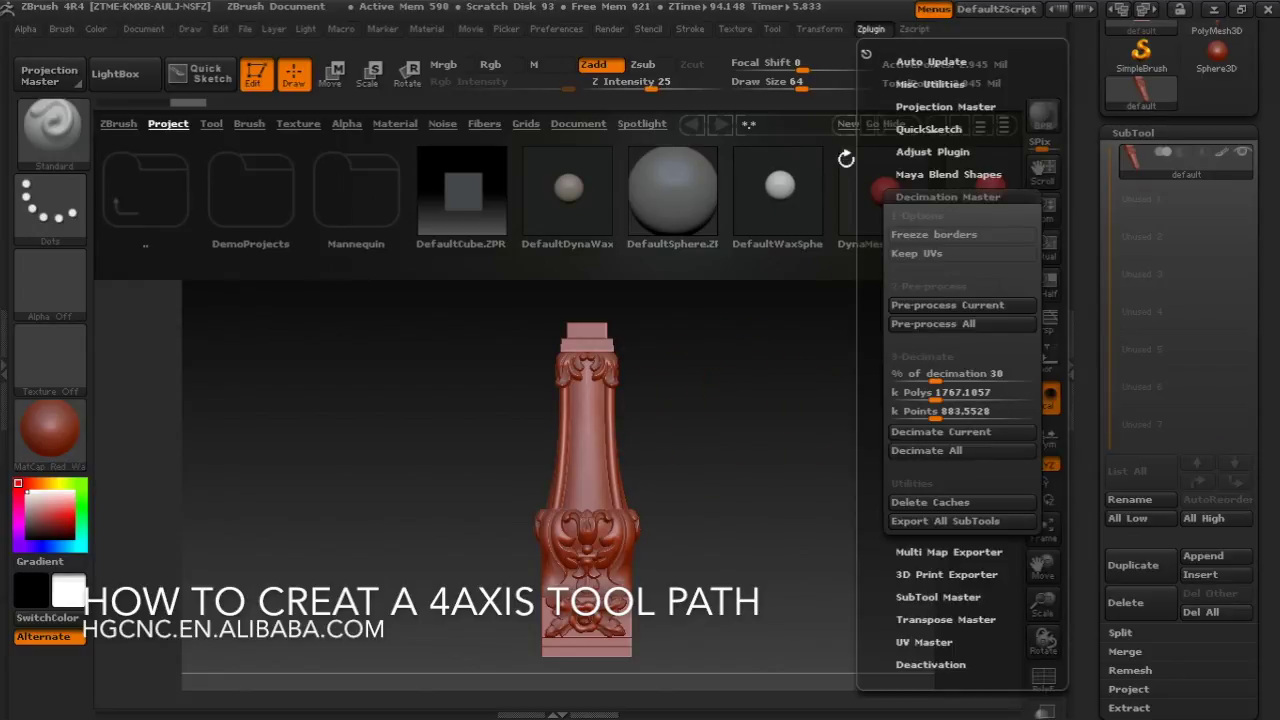
{"action": "left_click", "coordinate": [939, 326]}
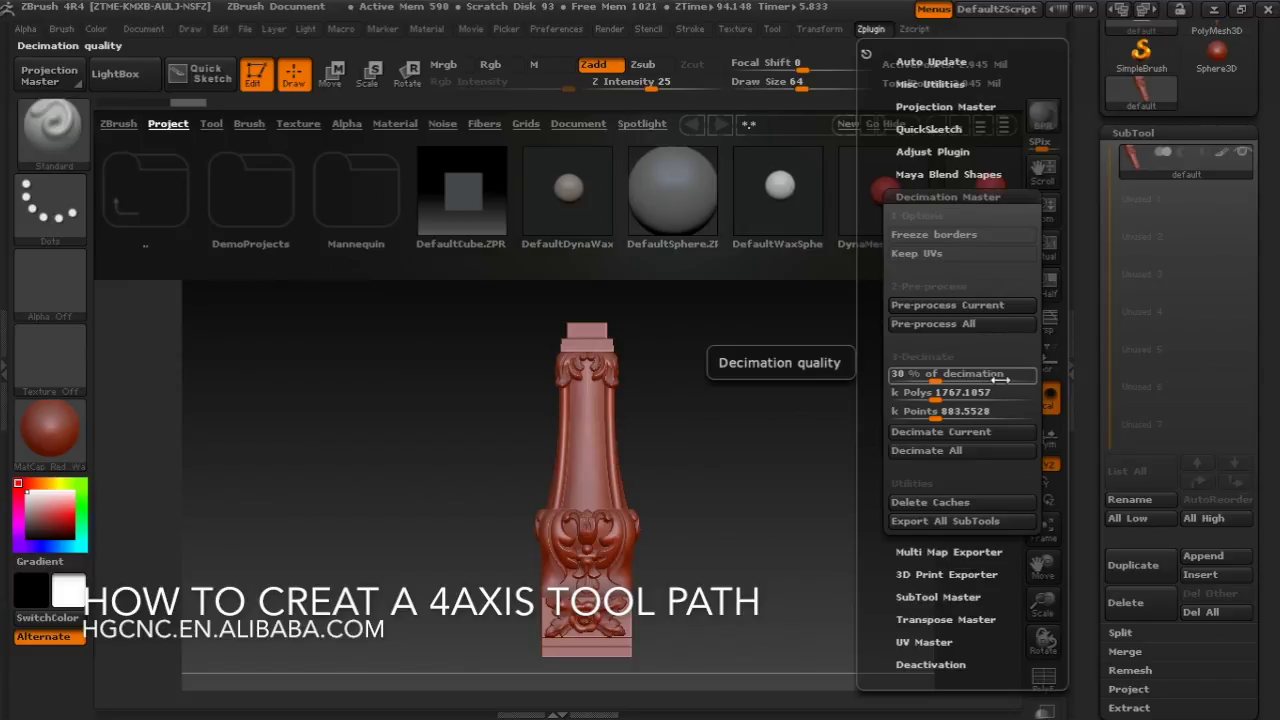
{"action": "left_click", "coordinate": [940, 378]}
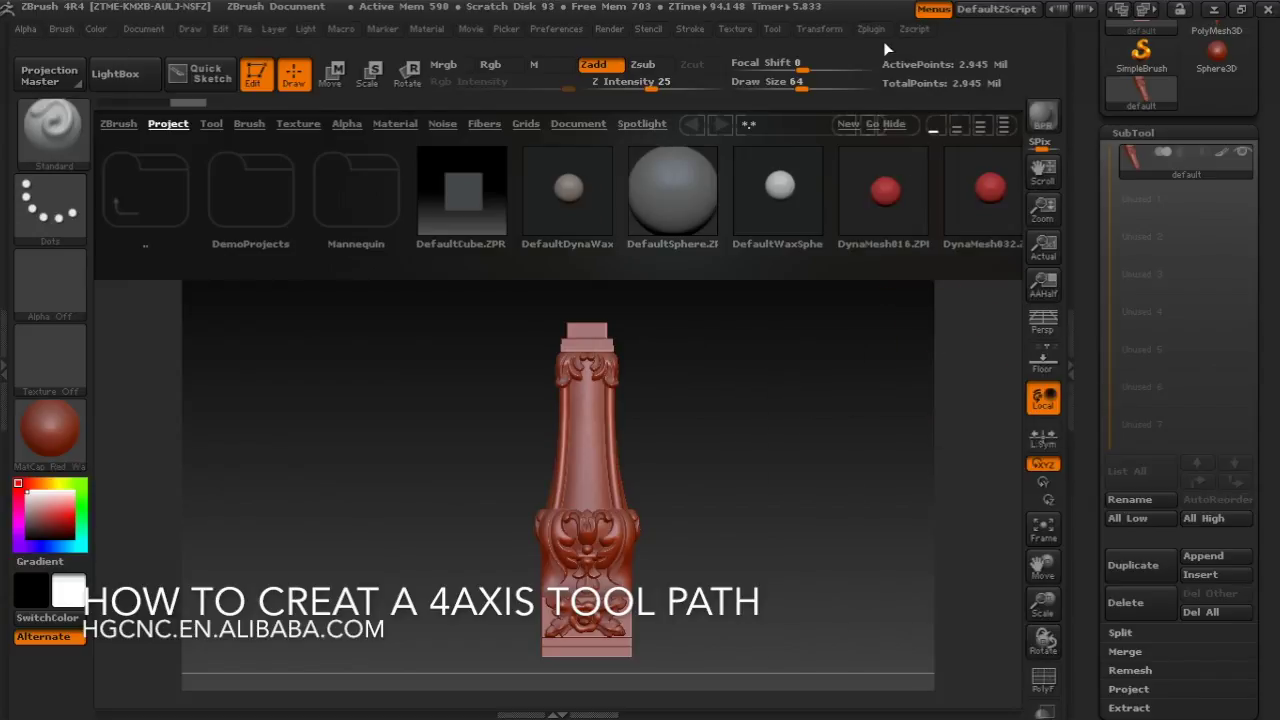
{"action": "left_click", "coordinate": [876, 30]}
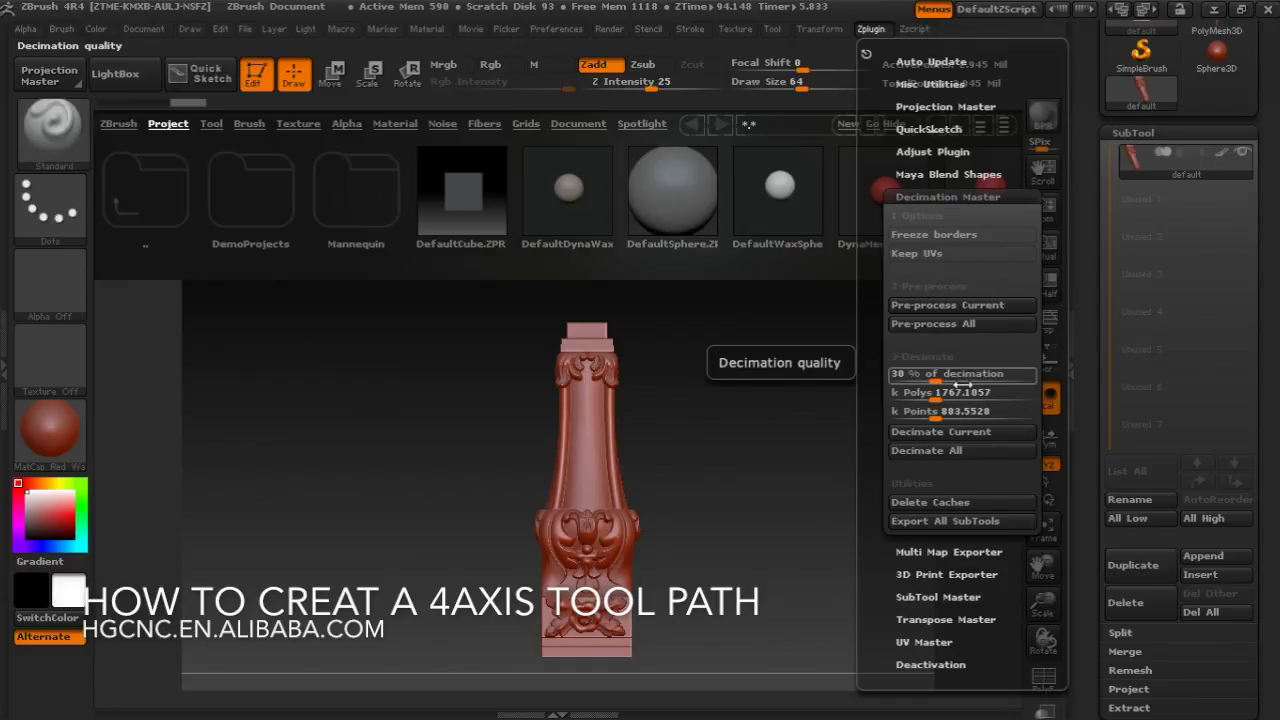
{"action": "left_click", "coordinate": [947, 433]}
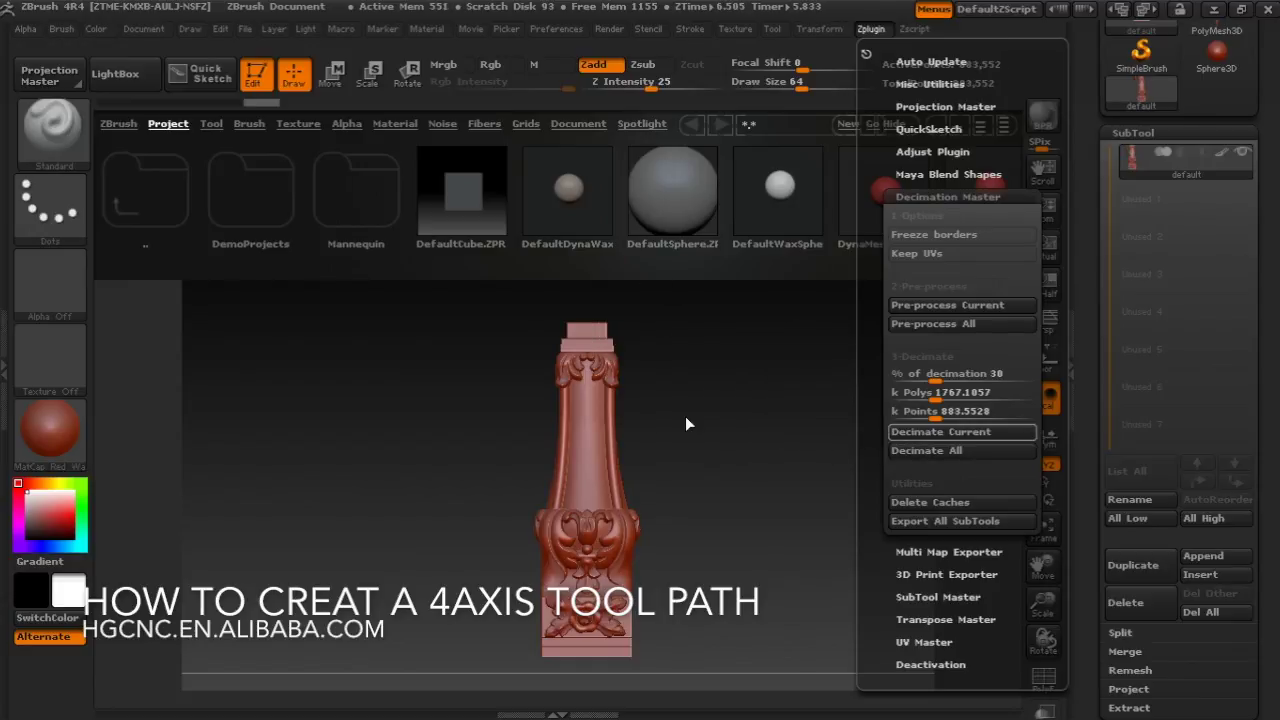
{"action": "left_click", "coordinate": [740, 412]}
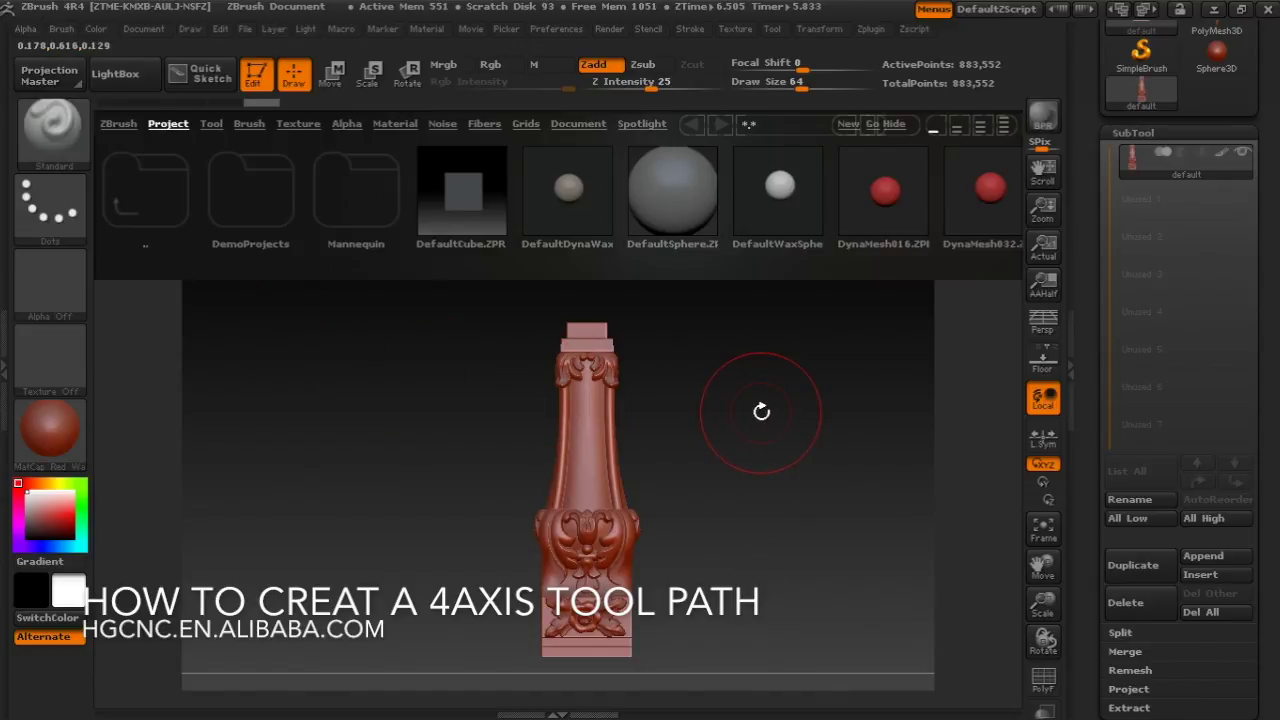
Set the DynaMesh resolution to 800 under Tool > Geometry
{"action": "scroll", "coordinate": [1257, 213], "scroll_direction": "up", "scroll_amount": 3}
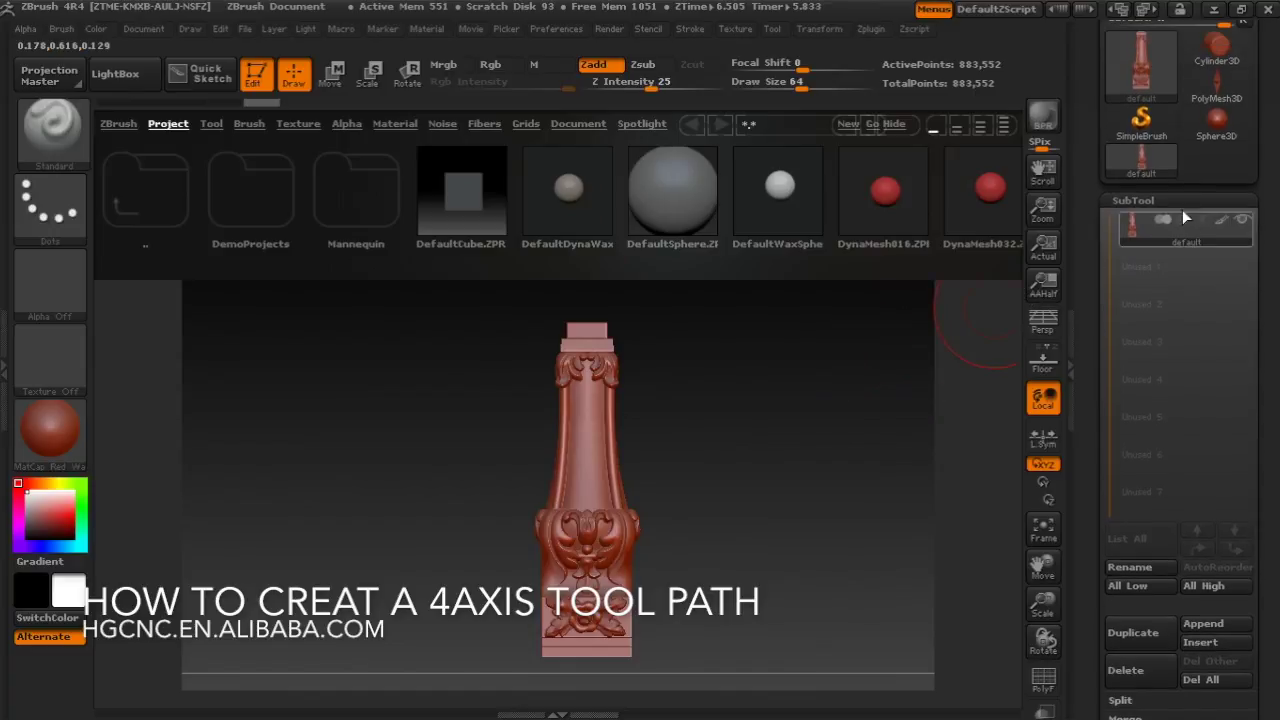
{"action": "left_click", "coordinate": [1182, 203]}
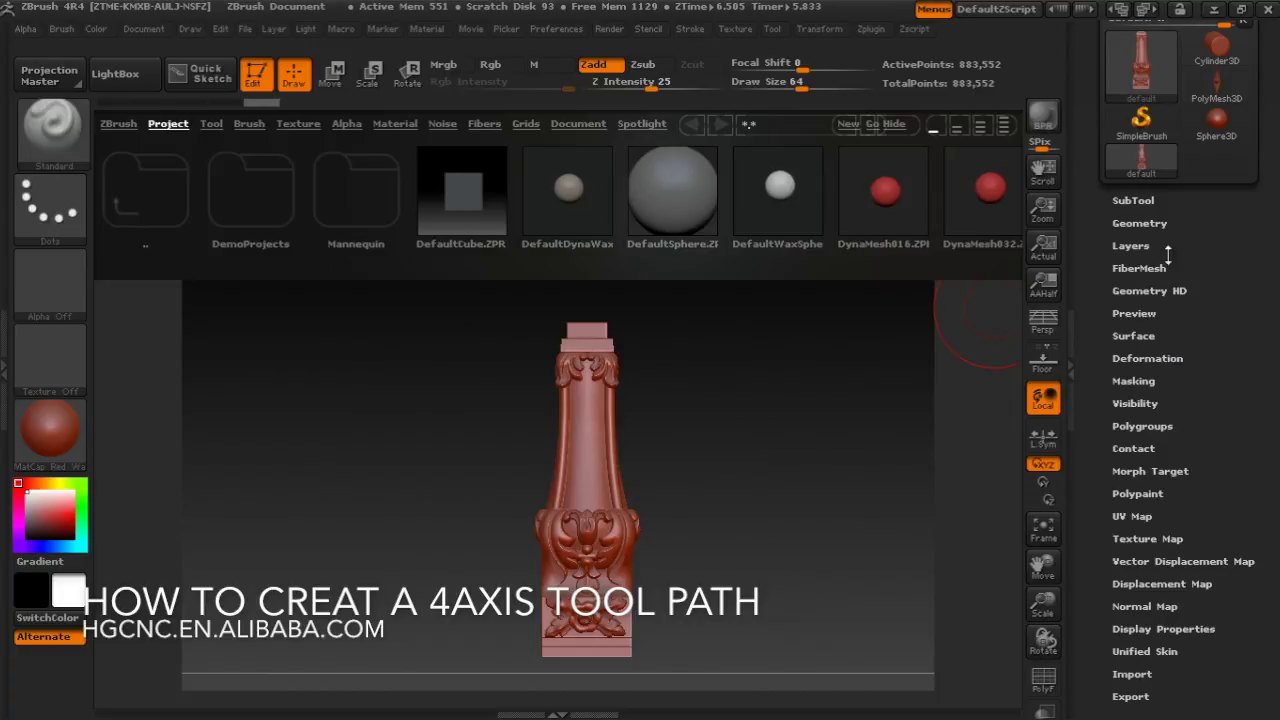
{"action": "left_click", "coordinate": [1158, 222]}
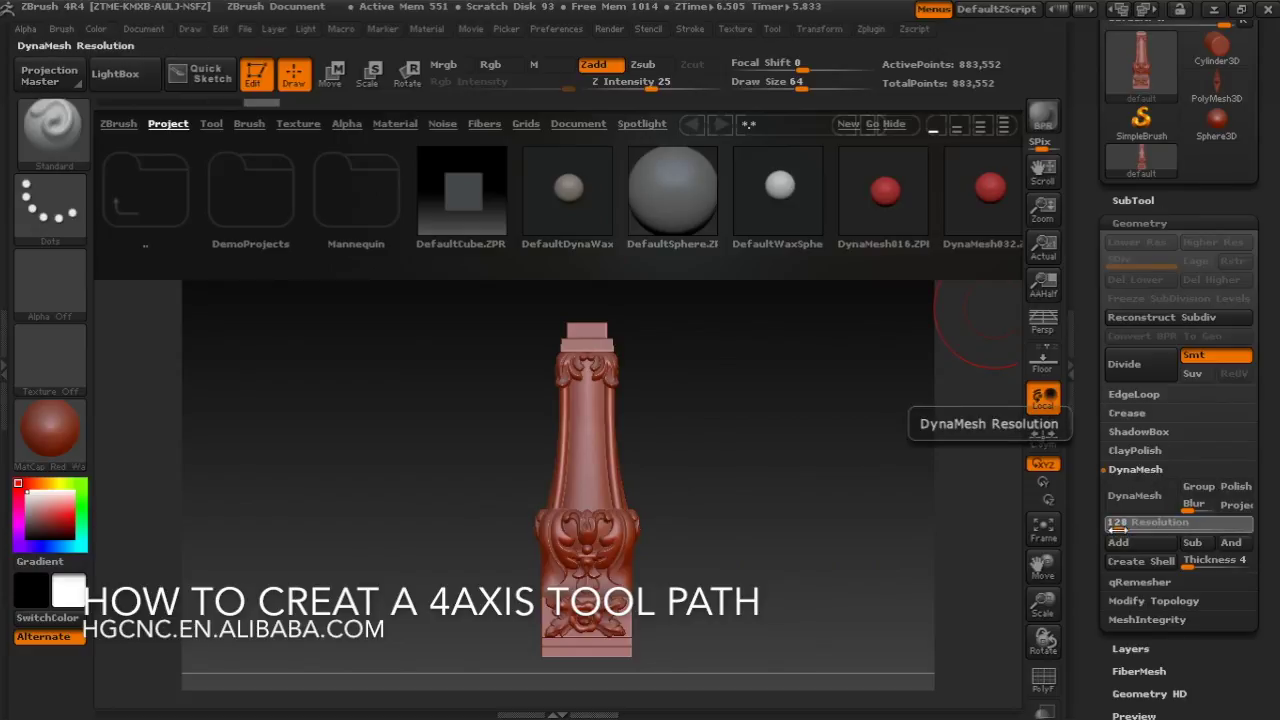
{"action": "left_click_drag", "start_coordinate": [1124, 524], "coordinate": [1180, 538]}
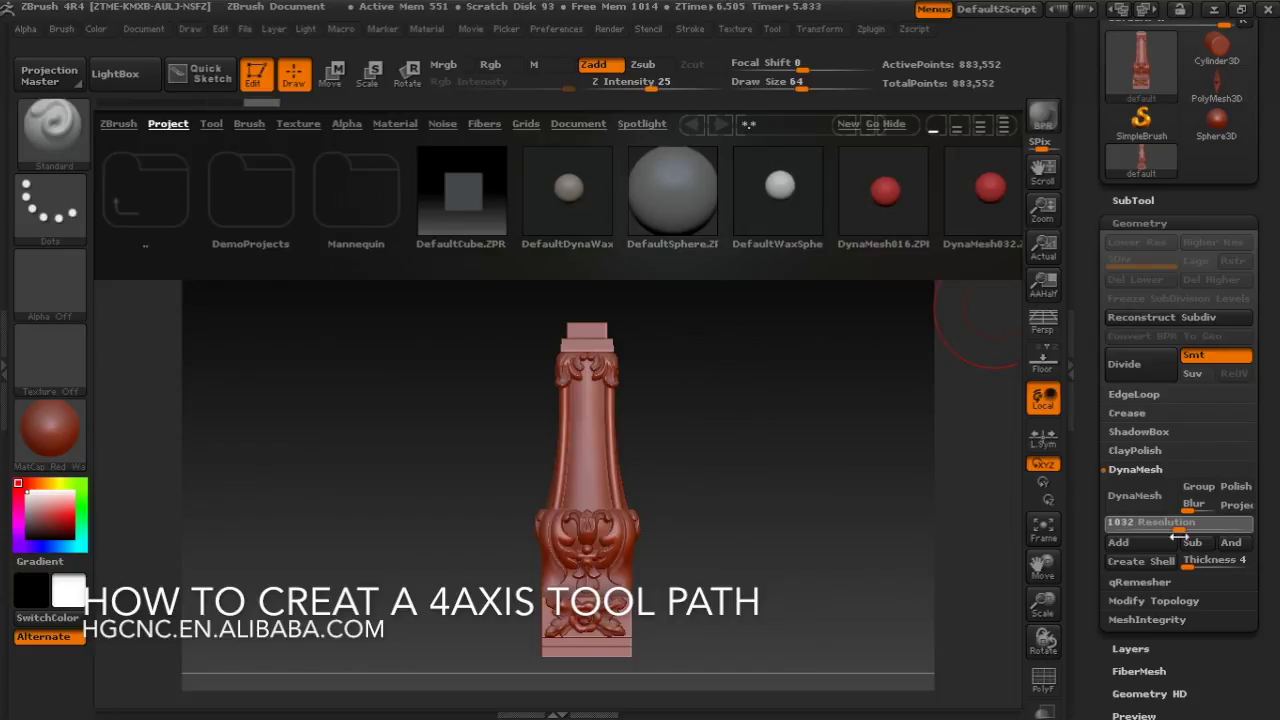
{"action": "left_click_drag", "start_coordinate": [1180, 538], "coordinate": [1166, 538]}
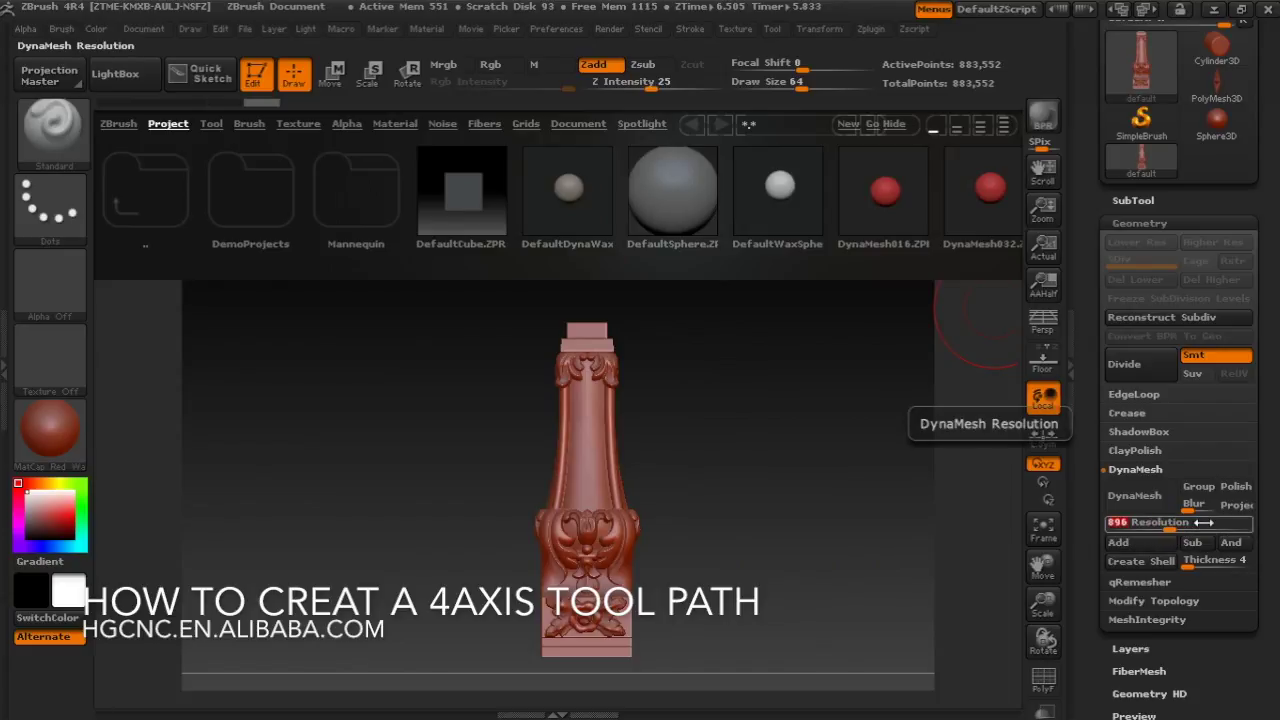
{"action": "type", "text": "800"}
{"action": "key", "text": "Return"}
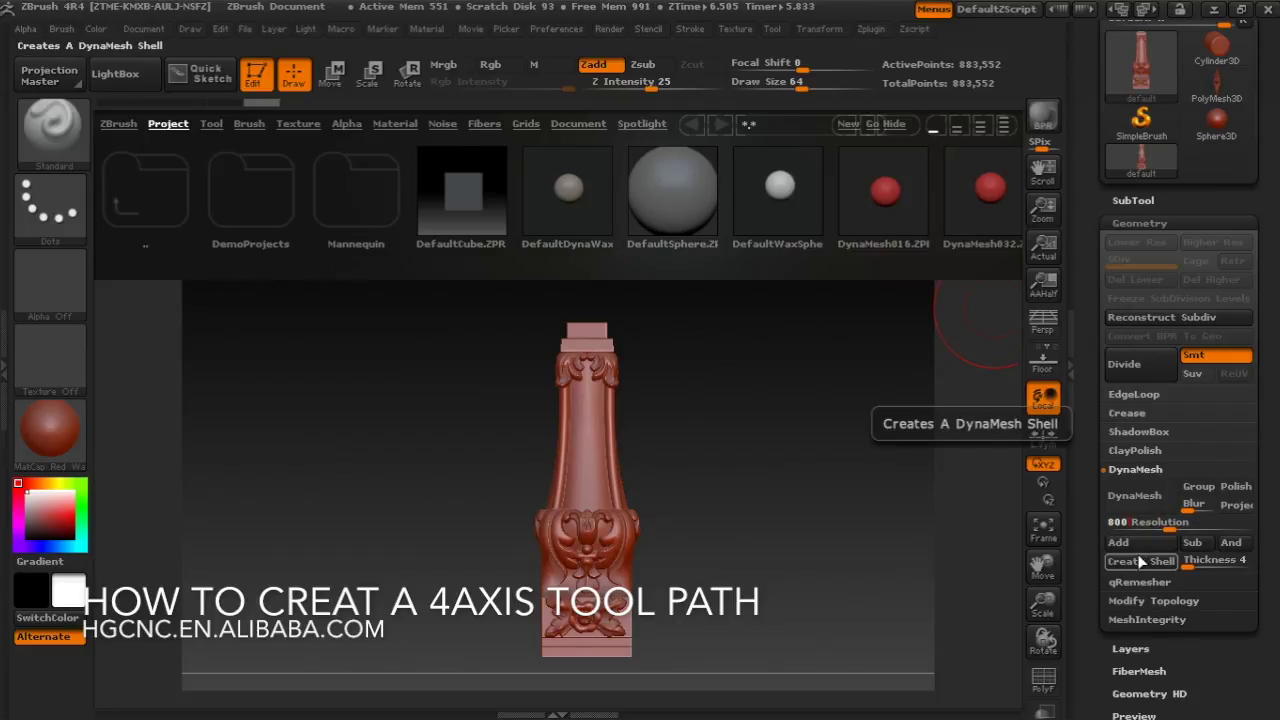
Enable Polish and Group, then DynaMesh the sofa leg
{"action": "left_click", "coordinate": [1238, 487]}
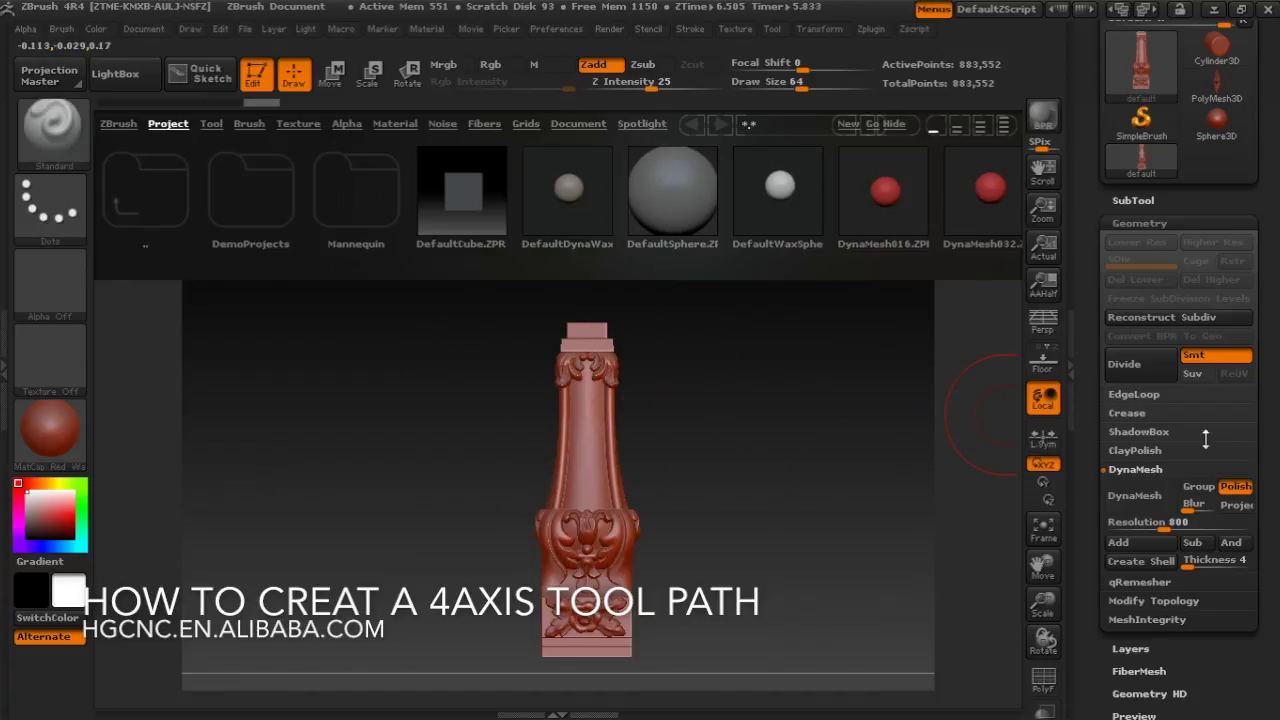
{"action": "left_click", "coordinate": [1206, 487]}
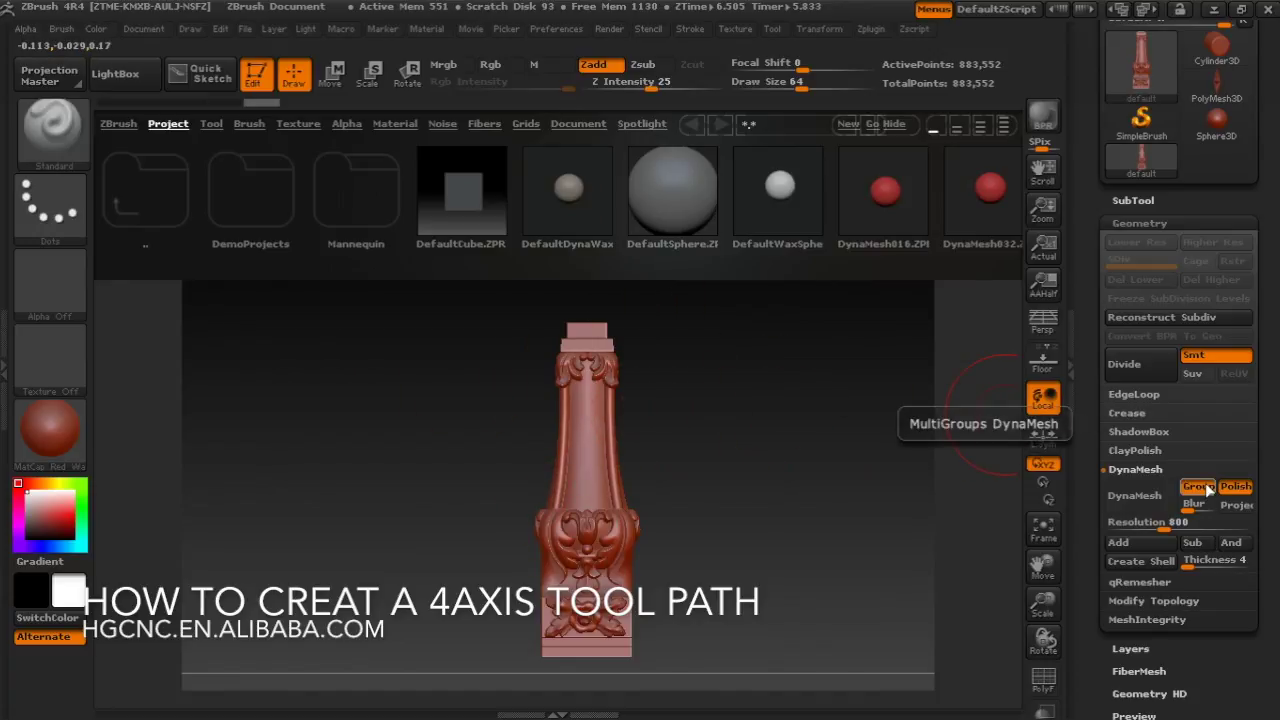
{"action": "left_click", "coordinate": [1147, 499]}
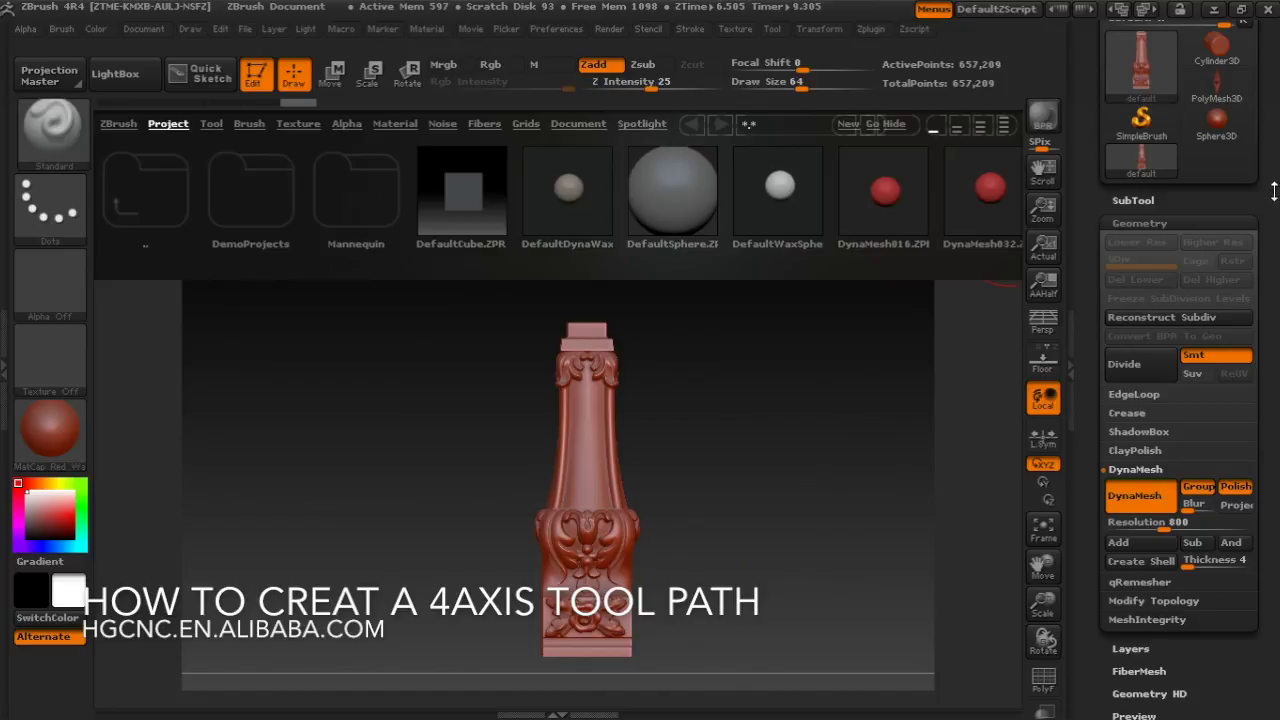
{"action": "left_click_drag", "start_coordinate": [1274, 191], "coordinate": [1274, 343]}
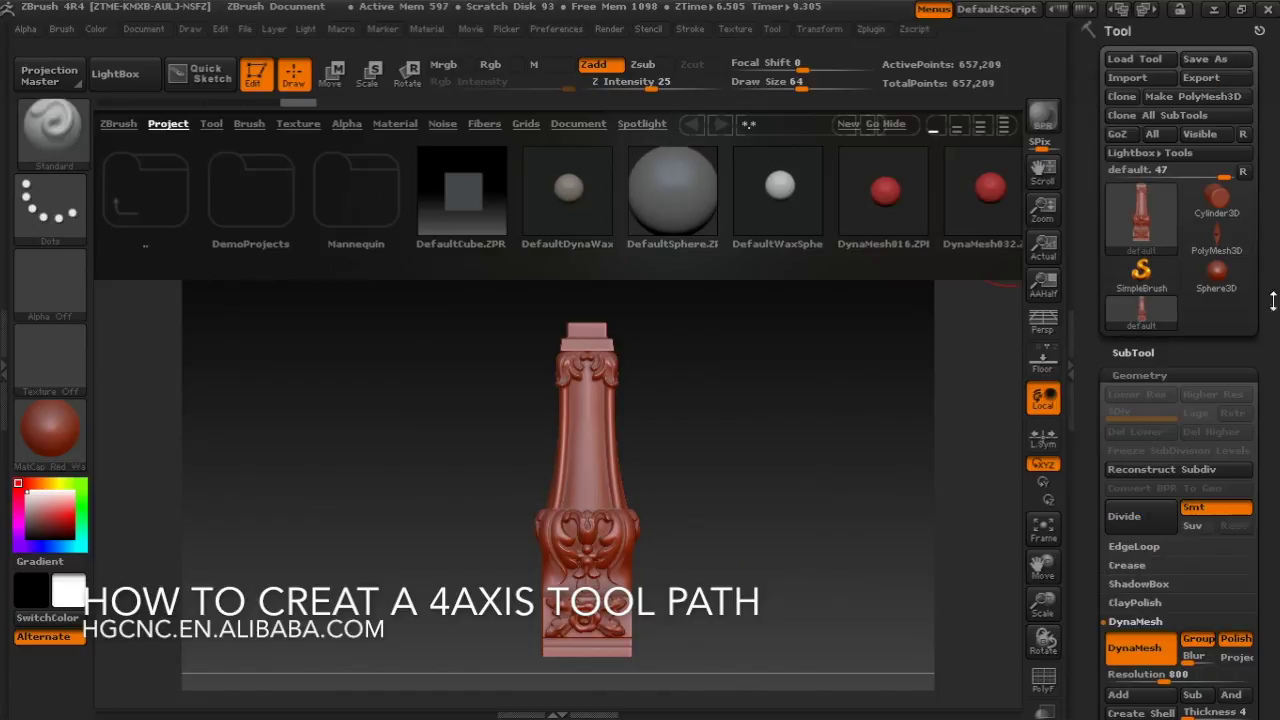
Export the remeshed leg to the Desktop as default.obj, overwriting the existing file
{"action": "left_click", "coordinate": [1224, 77]}
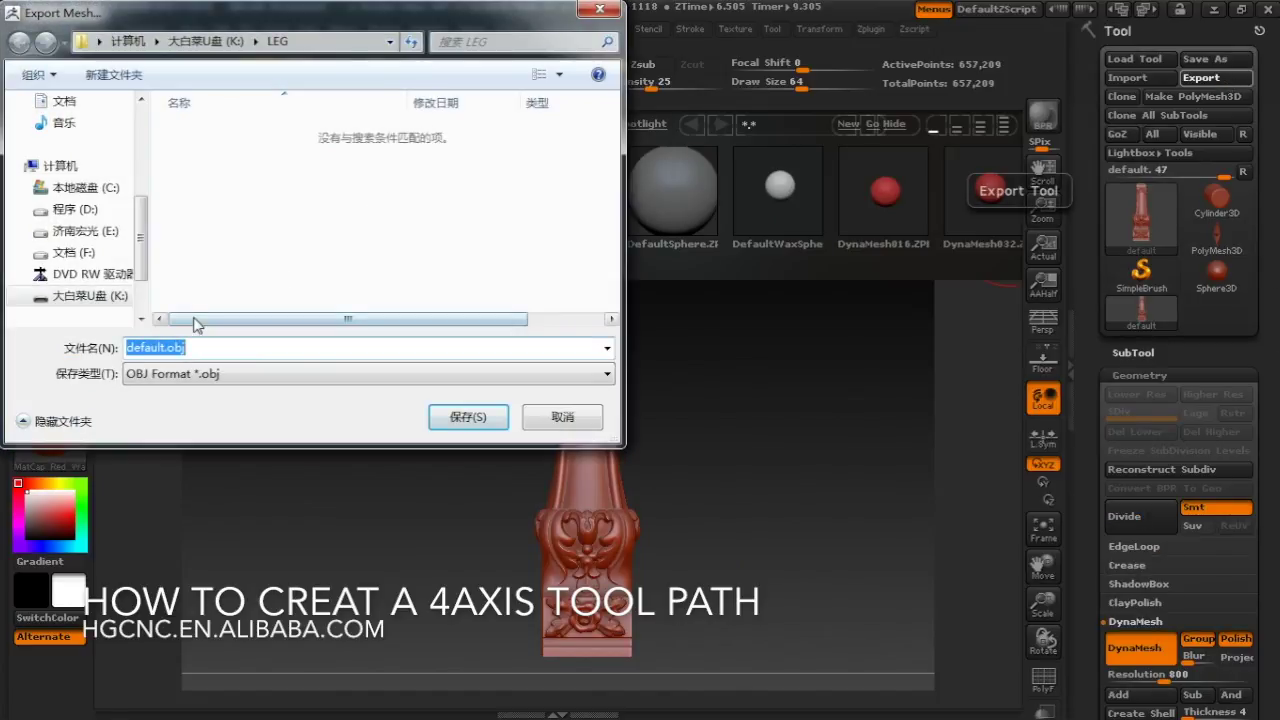
{"action": "scroll", "coordinate": [143, 243], "scroll_direction": "up", "scroll_amount": 3}
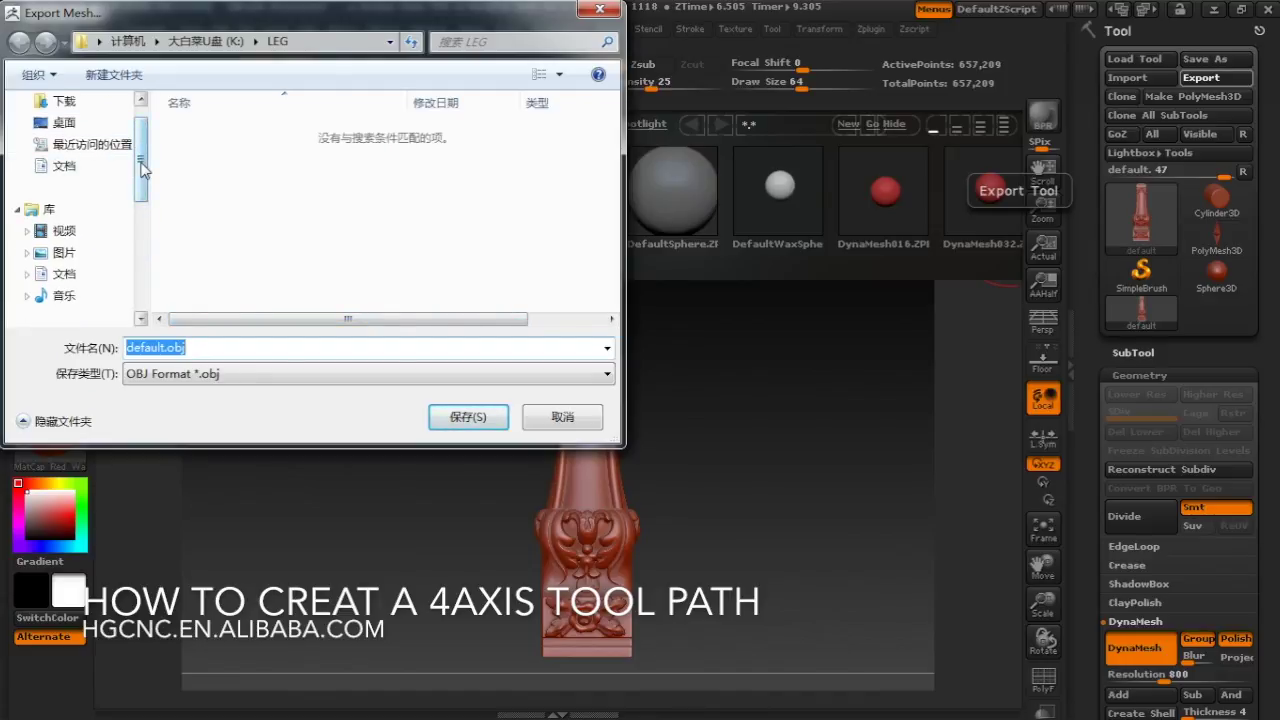
{"action": "scroll", "coordinate": [92, 163], "scroll_direction": "up", "scroll_amount": 1}
{"action": "left_click", "coordinate": [86, 156]}
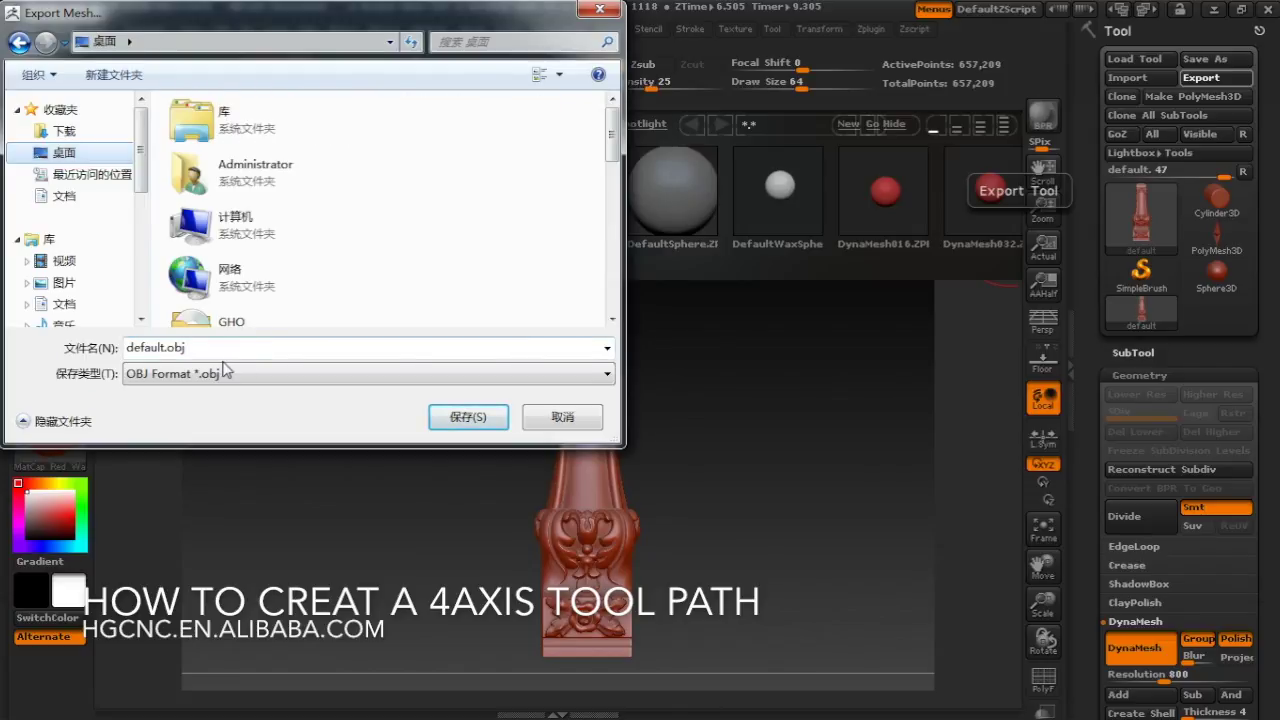
{"action": "left_click", "coordinate": [157, 347]}
{"action": "left_click_drag", "start_coordinate": [164, 348], "coordinate": [112, 350]}
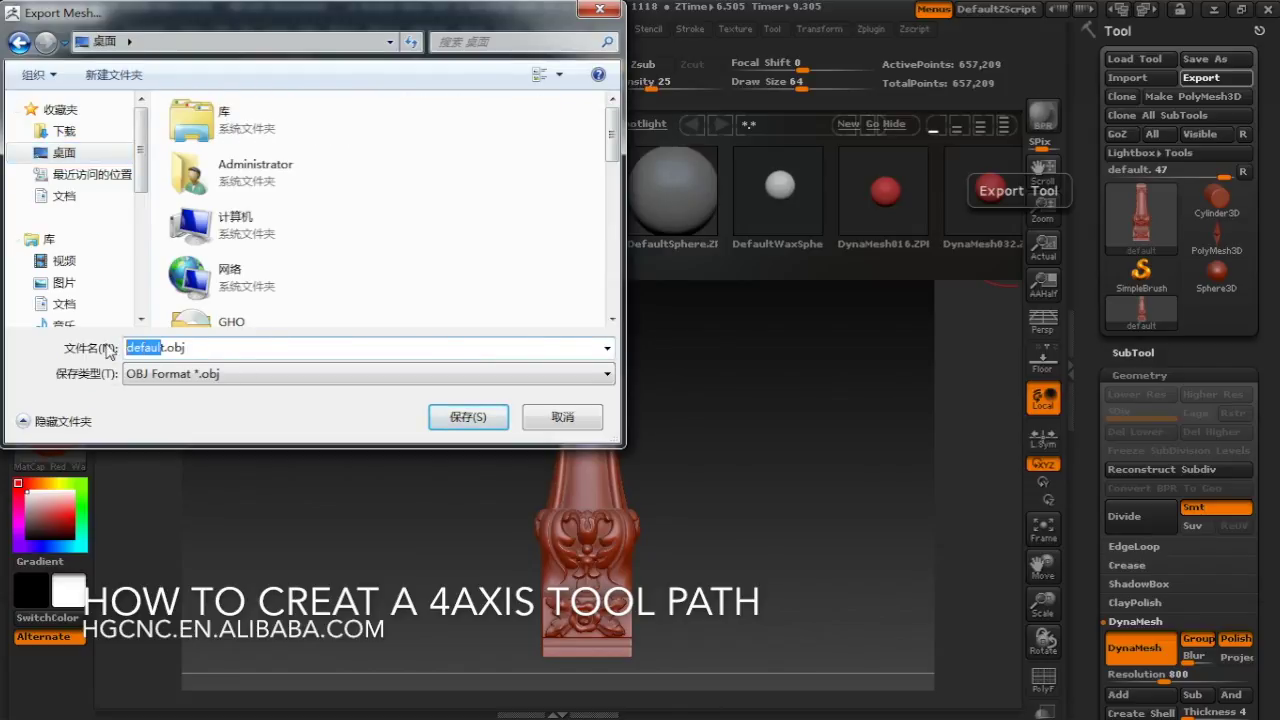
{"action": "left_click", "coordinate": [157, 347]}
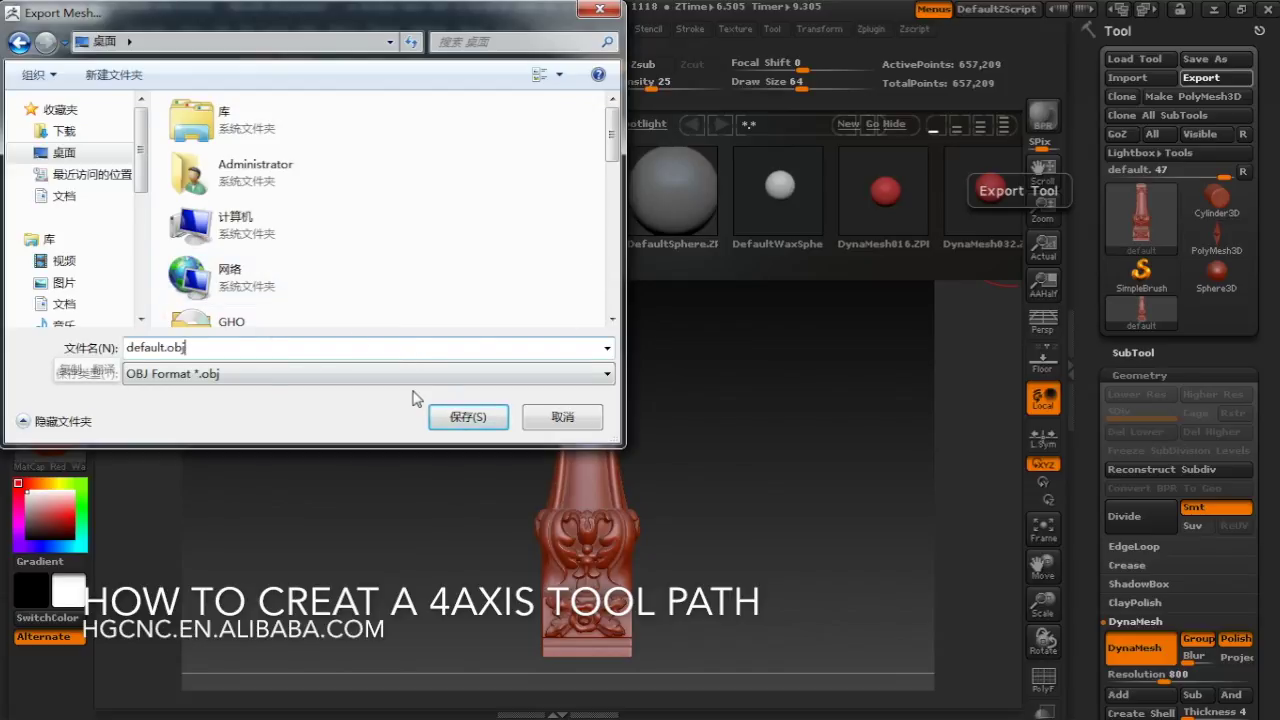
{"action": "left_click", "coordinate": [460, 416]}
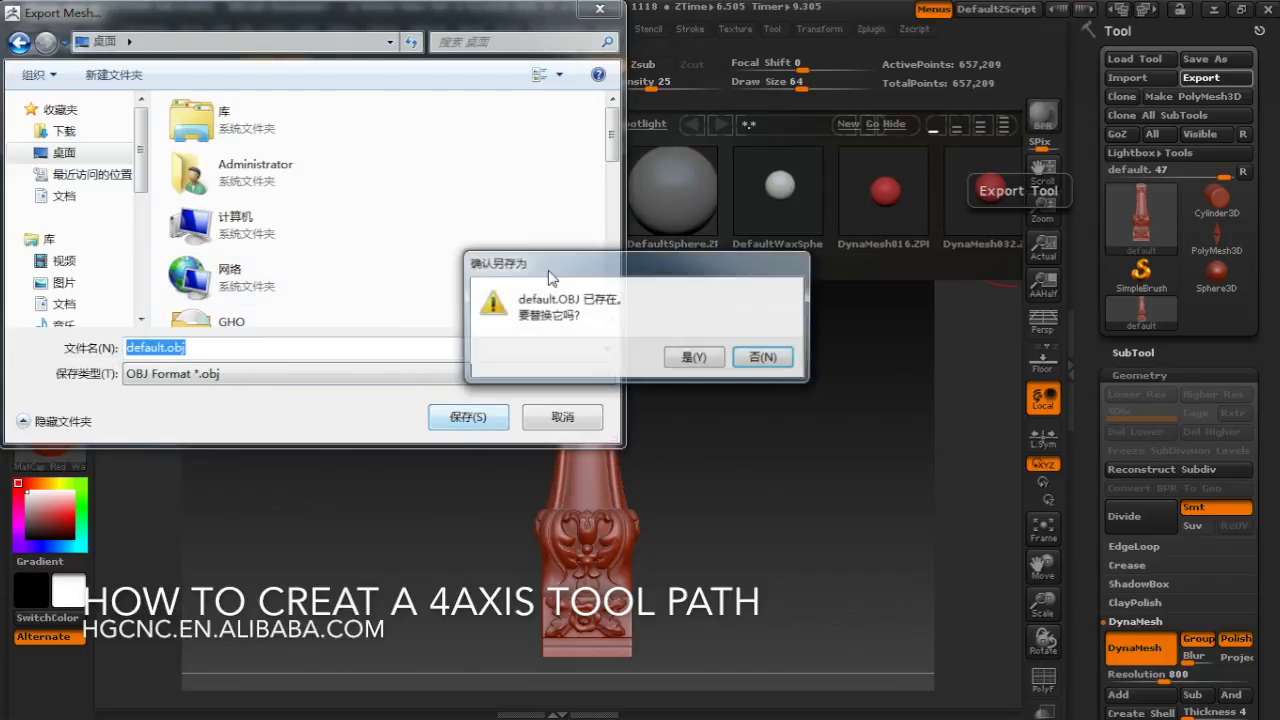
{"action": "left_click", "coordinate": [693, 356]}
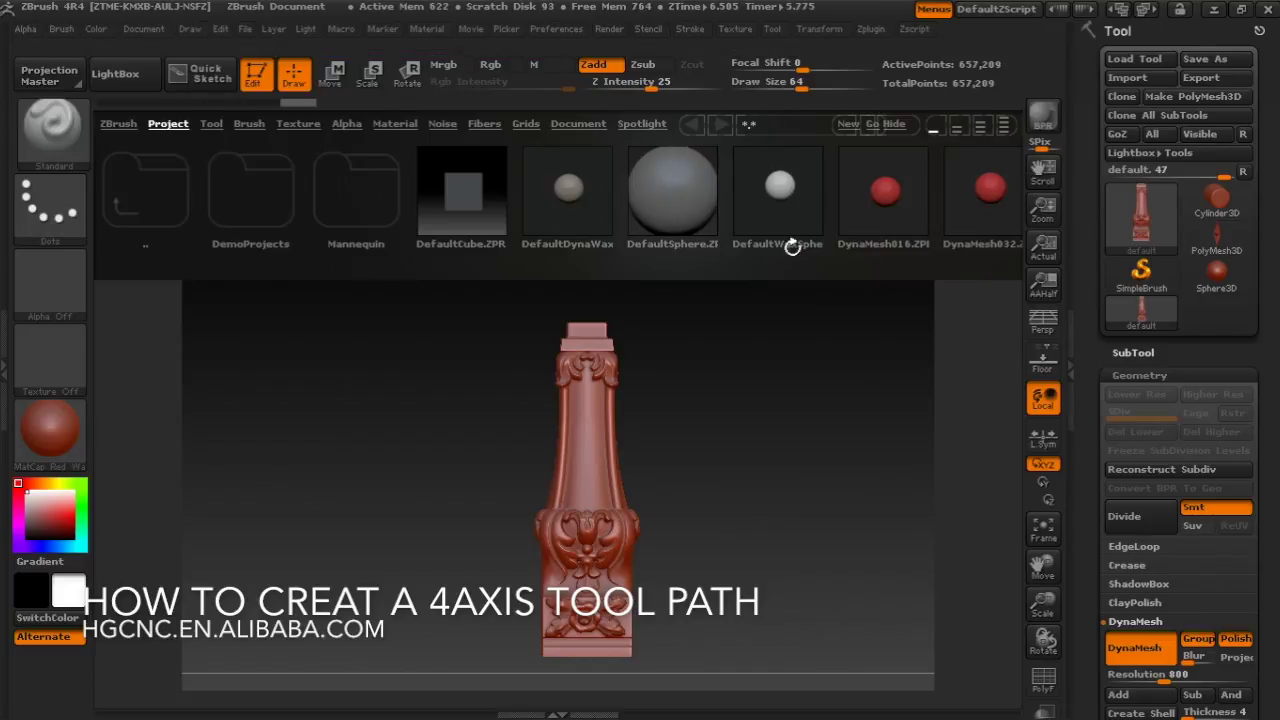
{"action": "left_click", "coordinate": [1213, 10]}
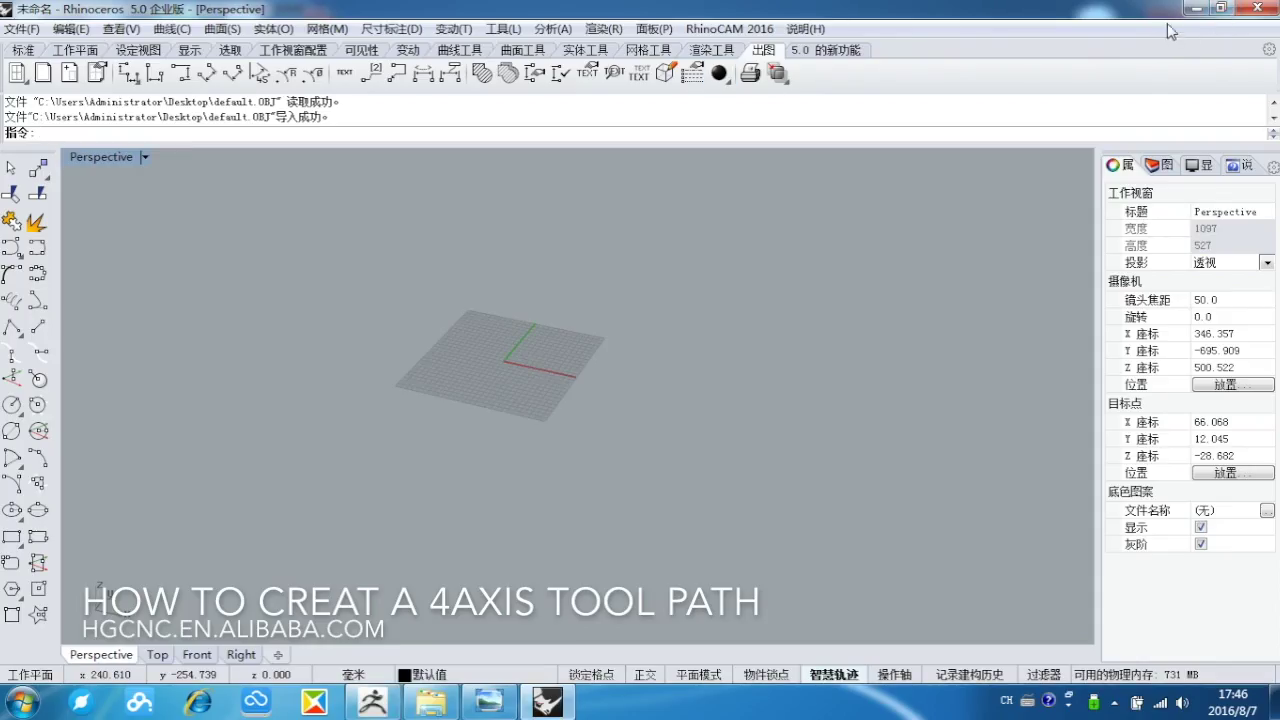
{"action": "left_click", "coordinate": [1196, 8]}
{"action": "left_click", "coordinate": [1196, 8]}
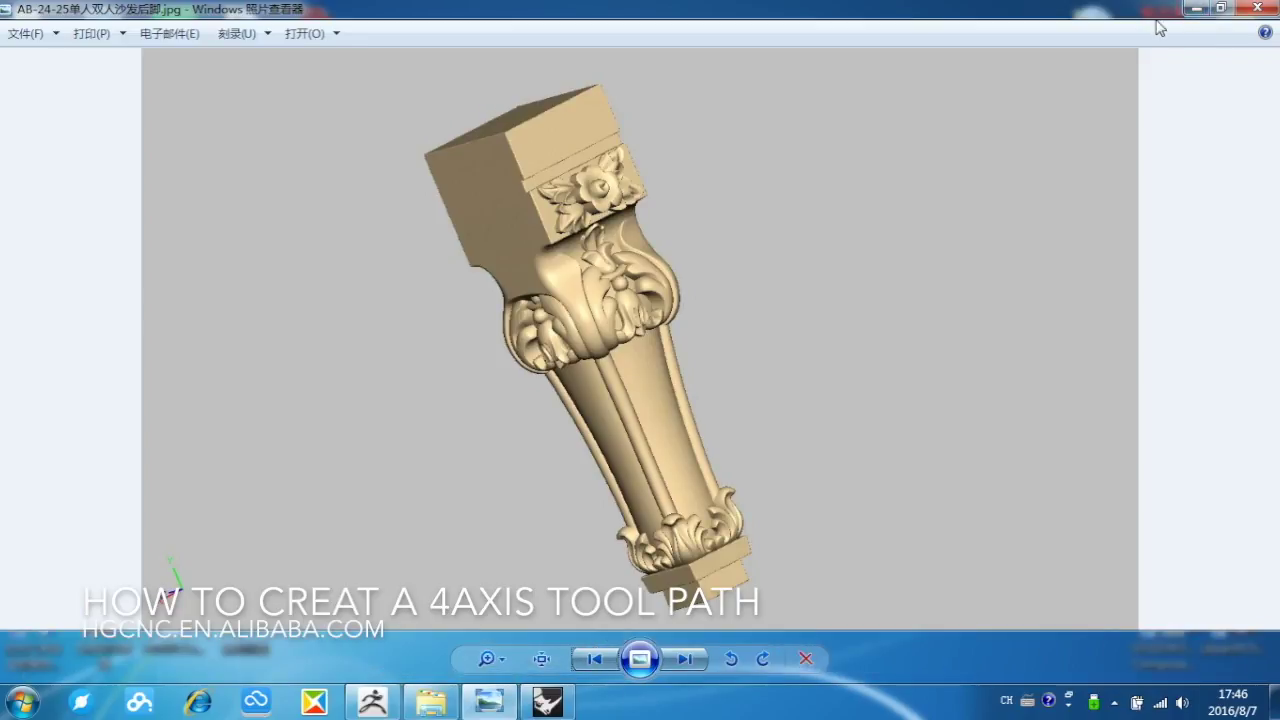
{"action": "left_click", "coordinate": [1196, 12]}
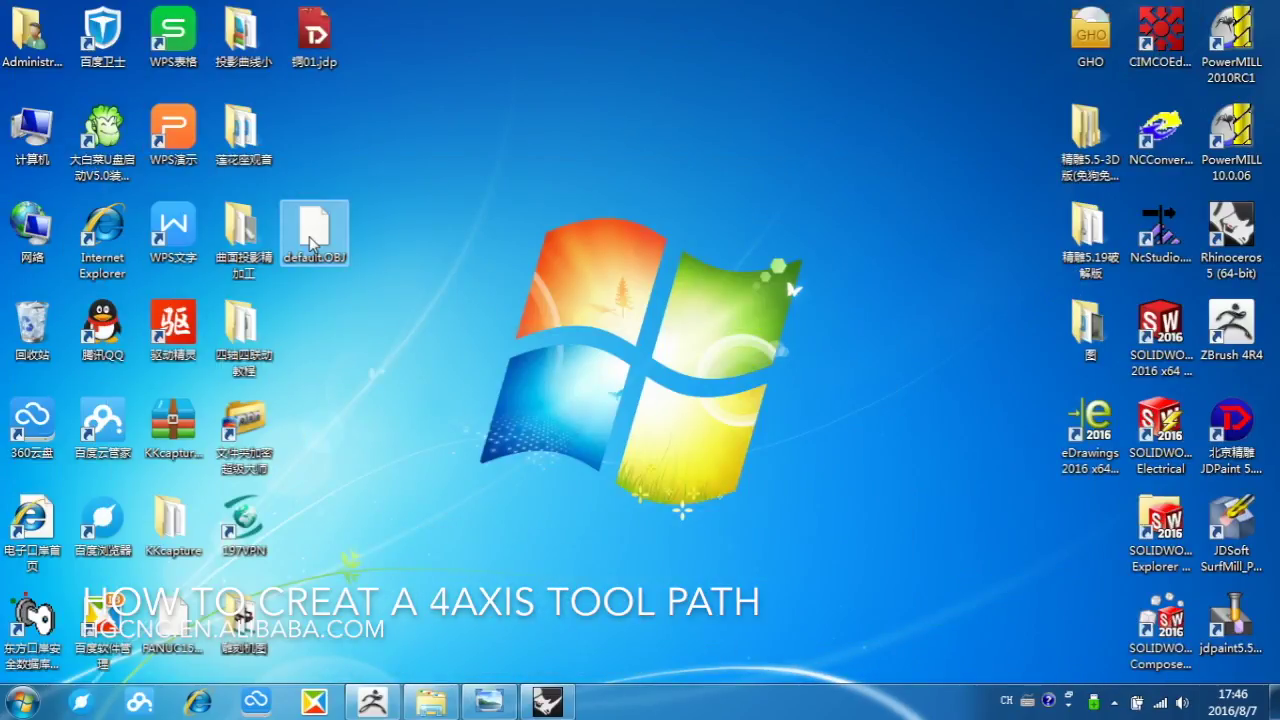
{"action": "left_click_drag", "start_coordinate": [316, 235], "coordinate": [322, 135]}
{"action": "mouse_move", "coordinate": [310, 152]}
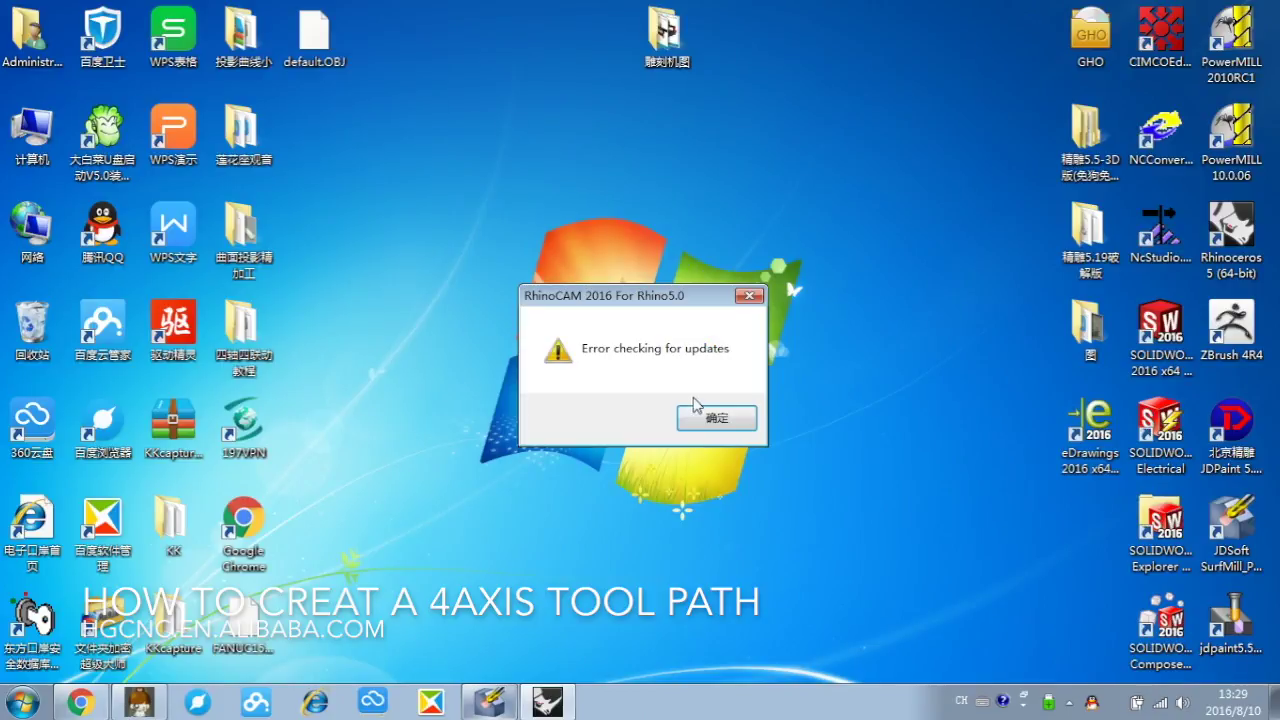
{"action": "left_click", "coordinate": [727, 425]}
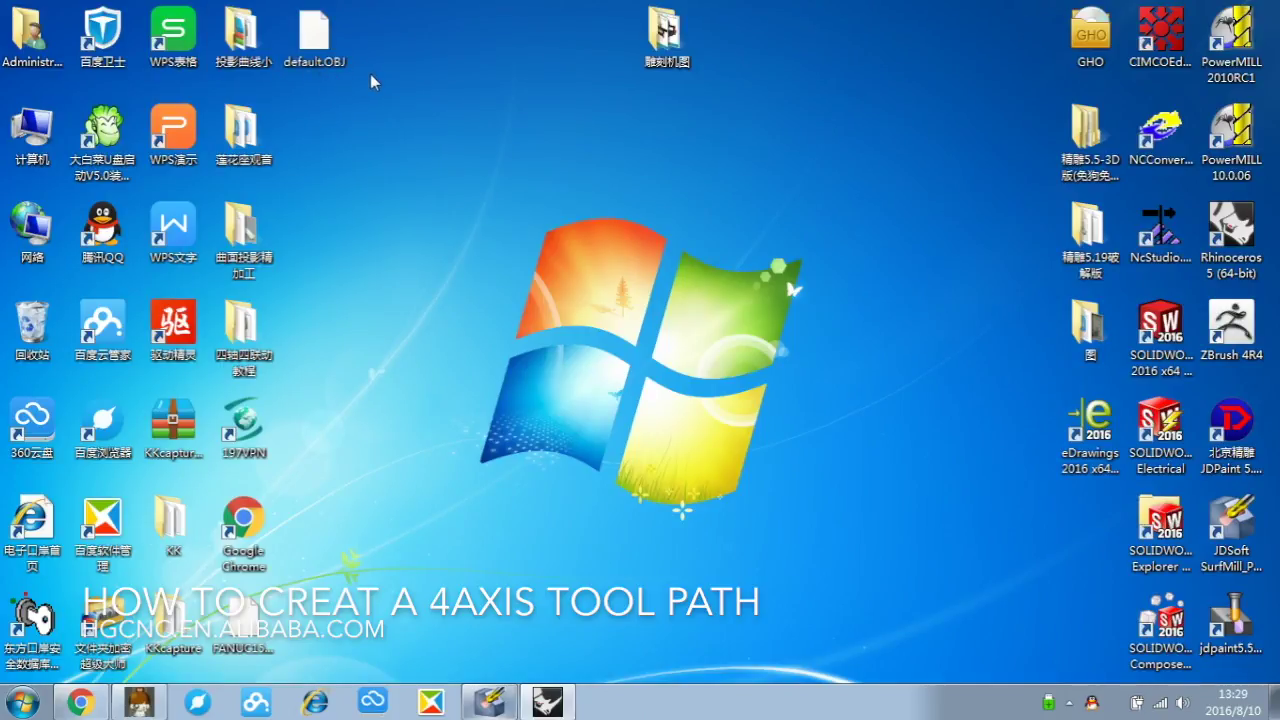
{"action": "left_click", "coordinate": [303, 55]}
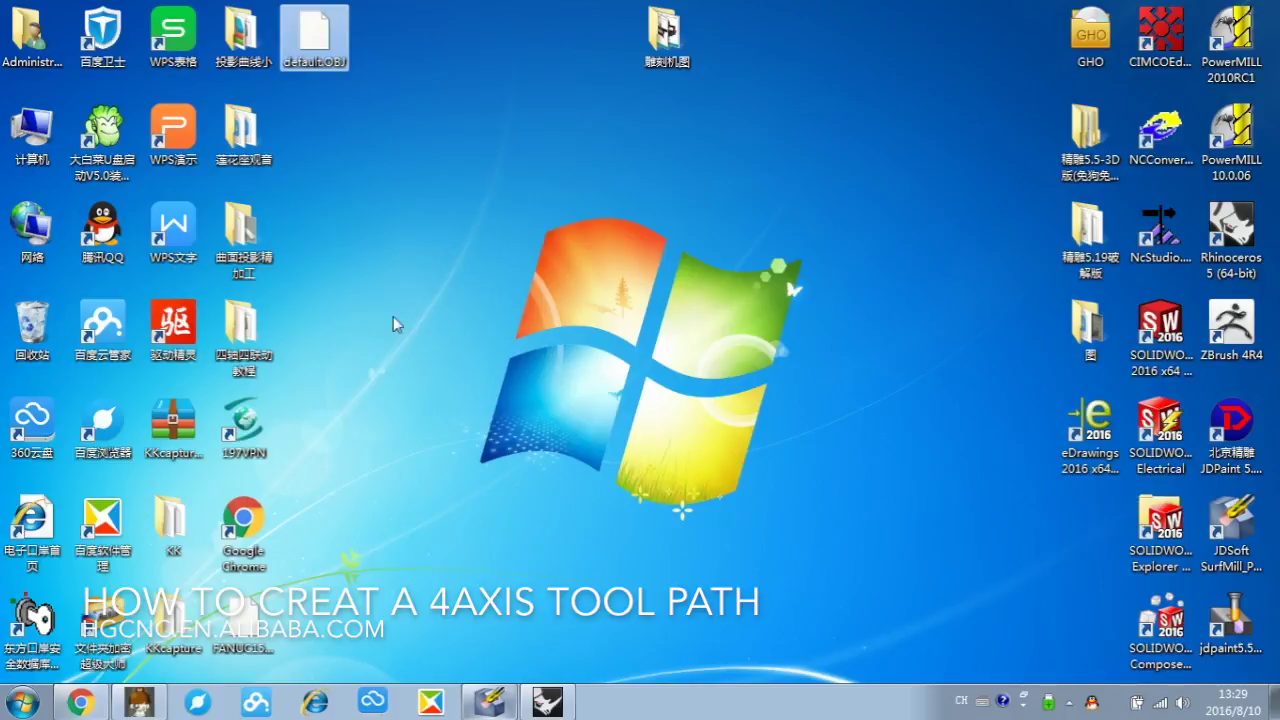
Launch SurfMill Pro and import default.OBJ using the Wavefront (*.obj) file type
{"action": "left_click", "coordinate": [1233, 530]}
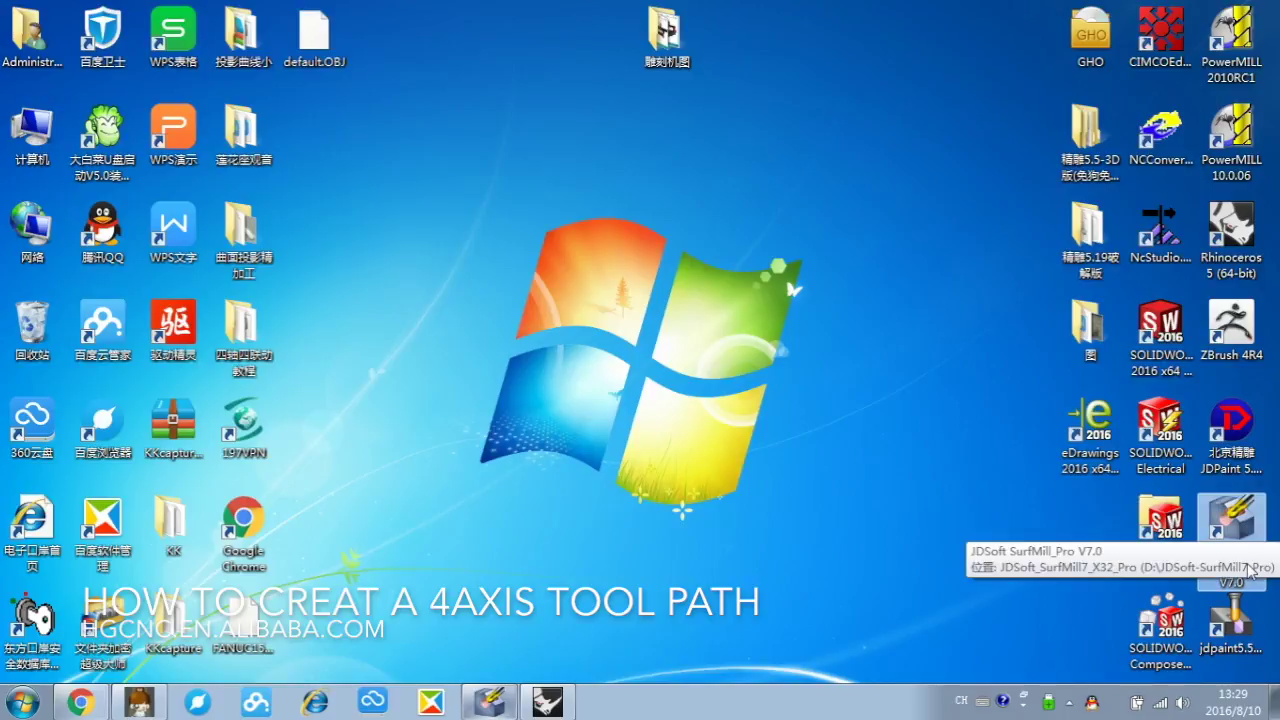
{"action": "double_click", "coordinate": [1235, 540]}
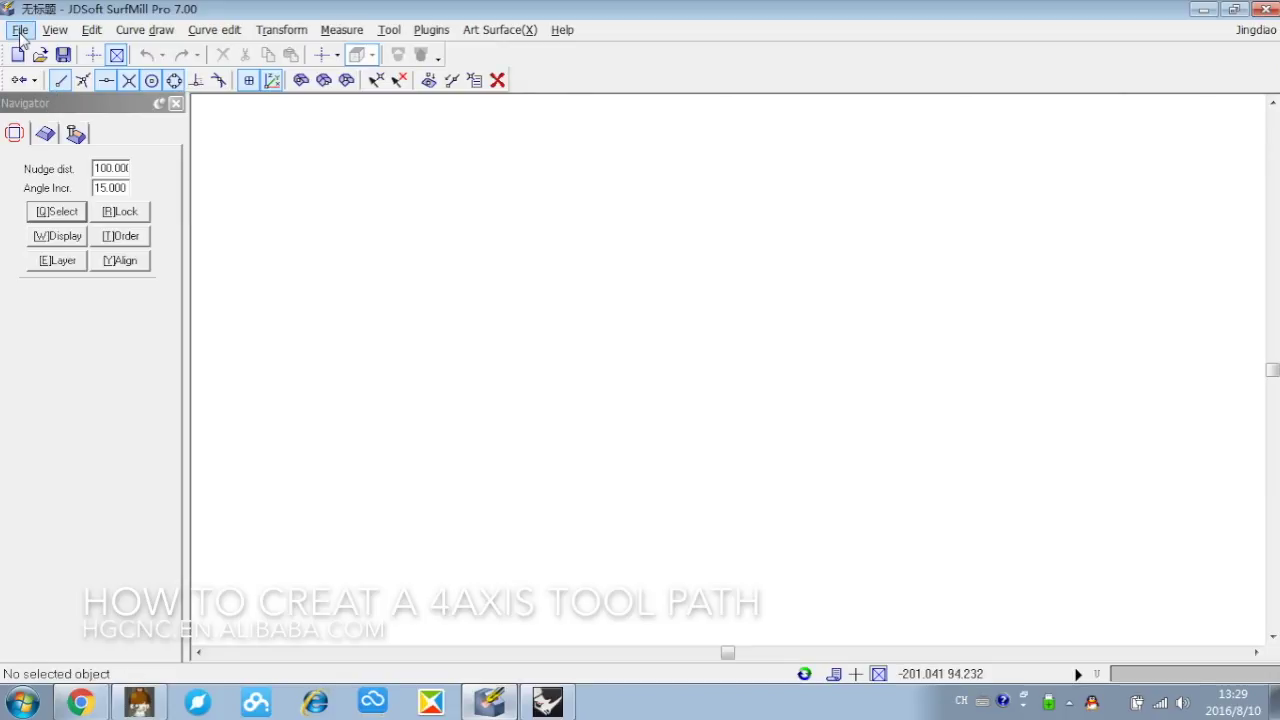
{"action": "left_click", "coordinate": [20, 32]}
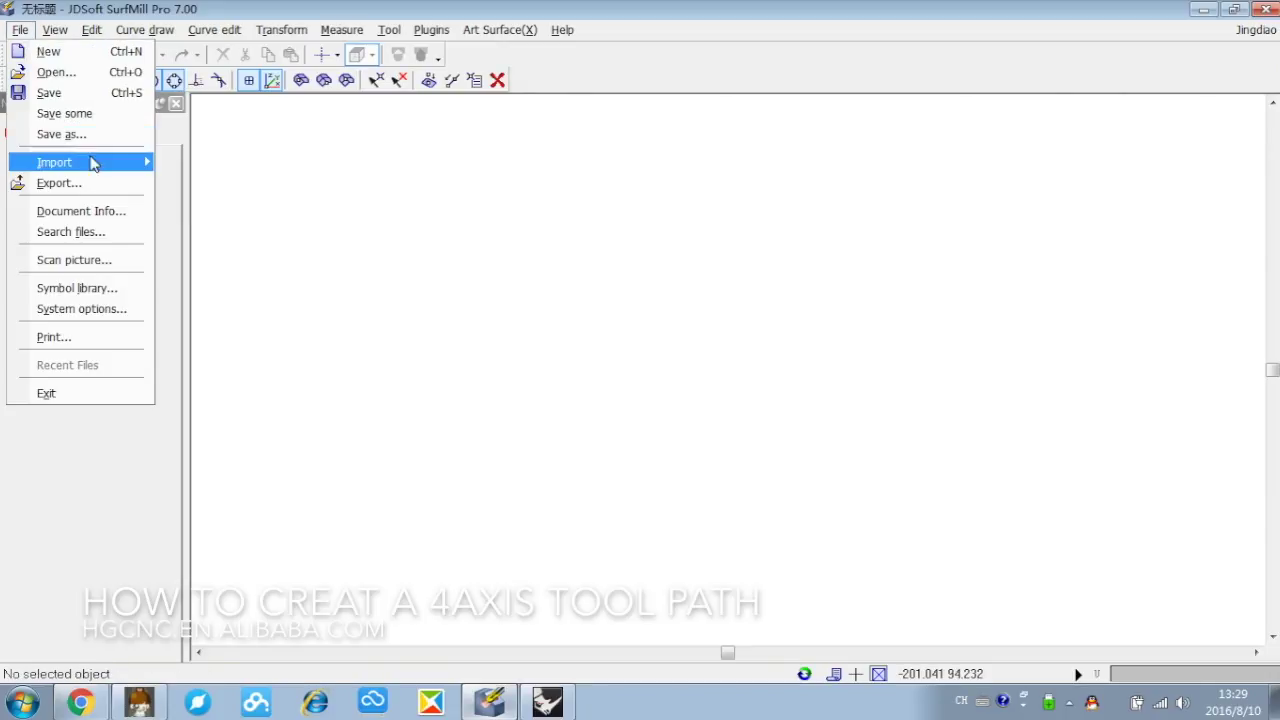
{"action": "mouse_move", "coordinate": [94, 163]}
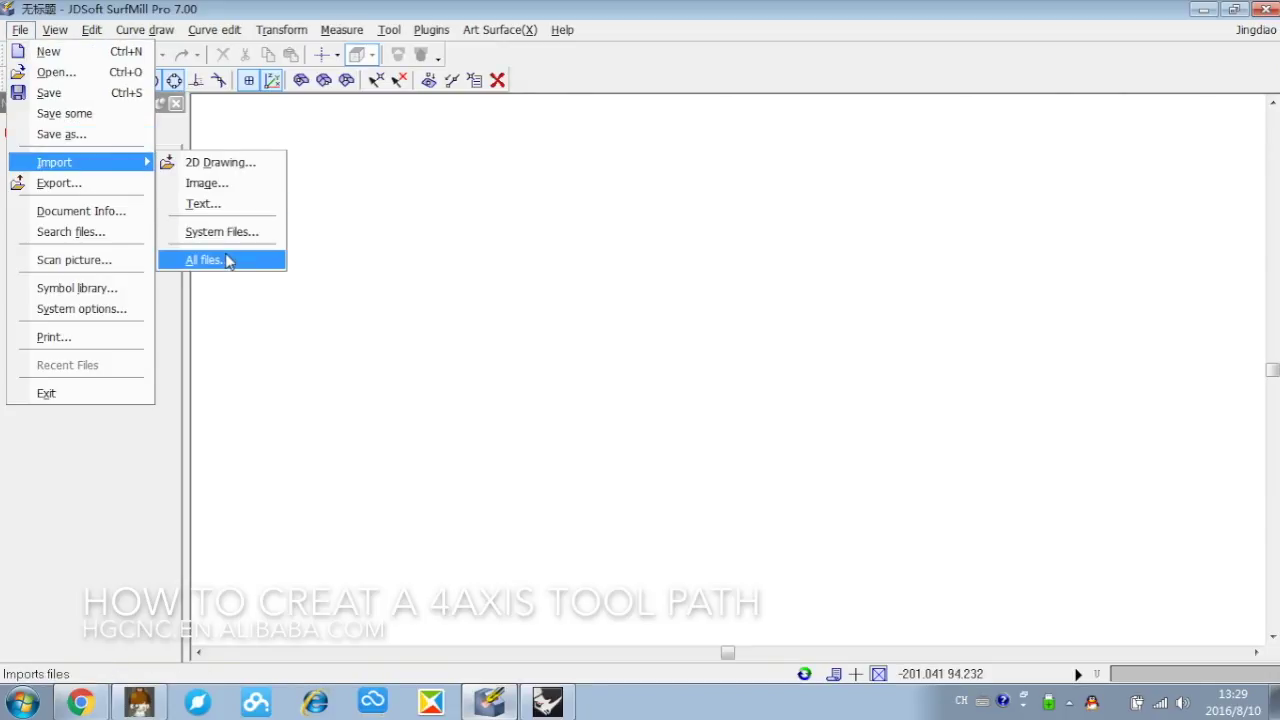
{"action": "key", "text": "Escape"}
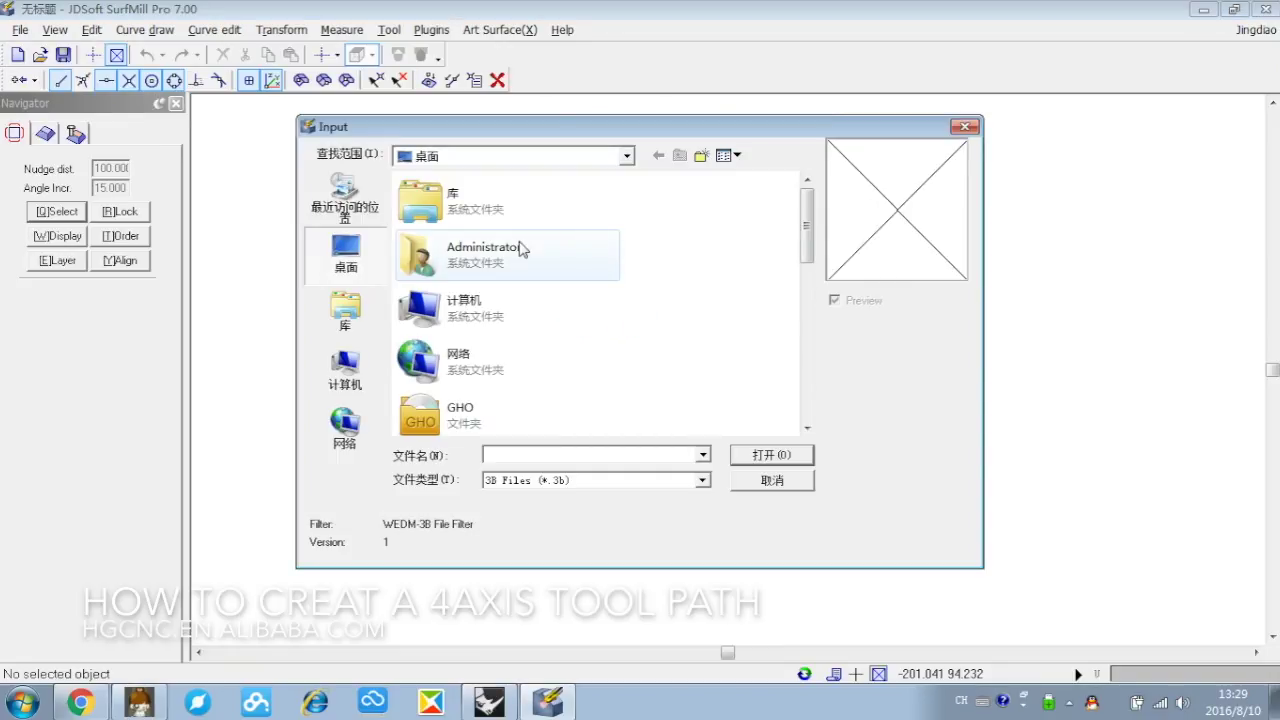
{"action": "left_click_drag", "start_coordinate": [806, 225], "coordinate": [806, 420]}
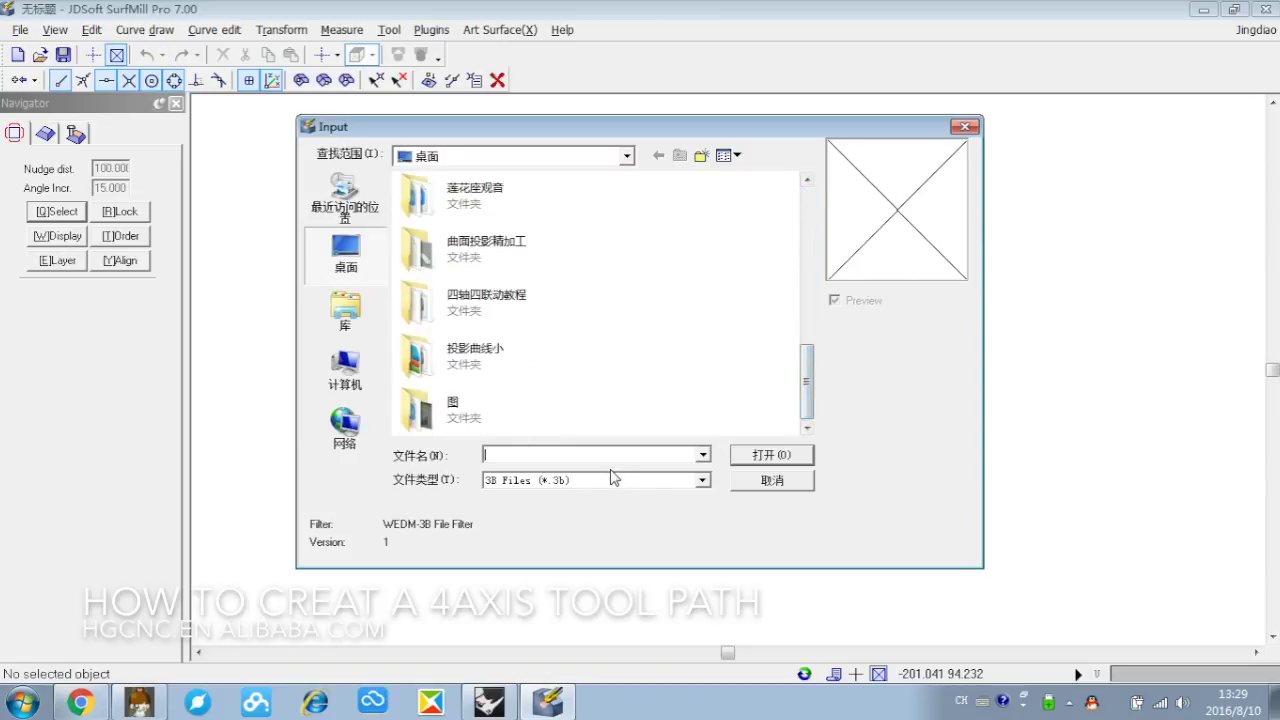
{"action": "left_click", "coordinate": [614, 481]}
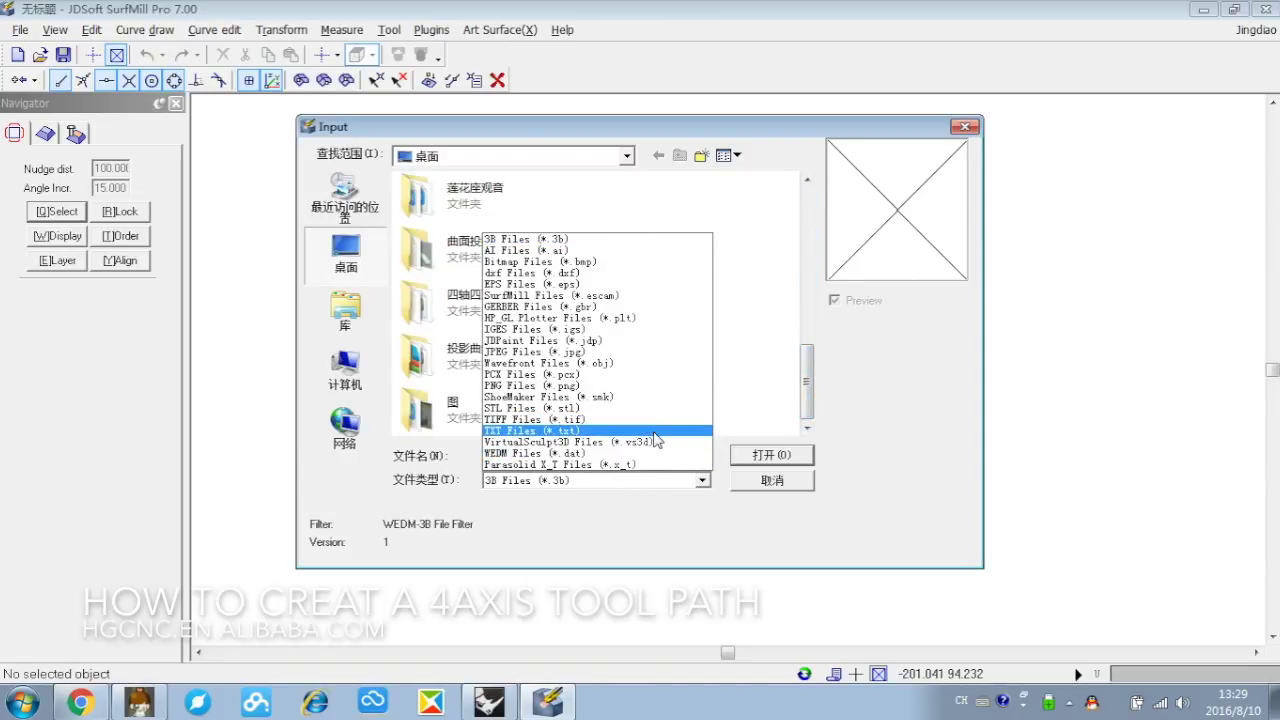
{"action": "left_click", "coordinate": [620, 363]}
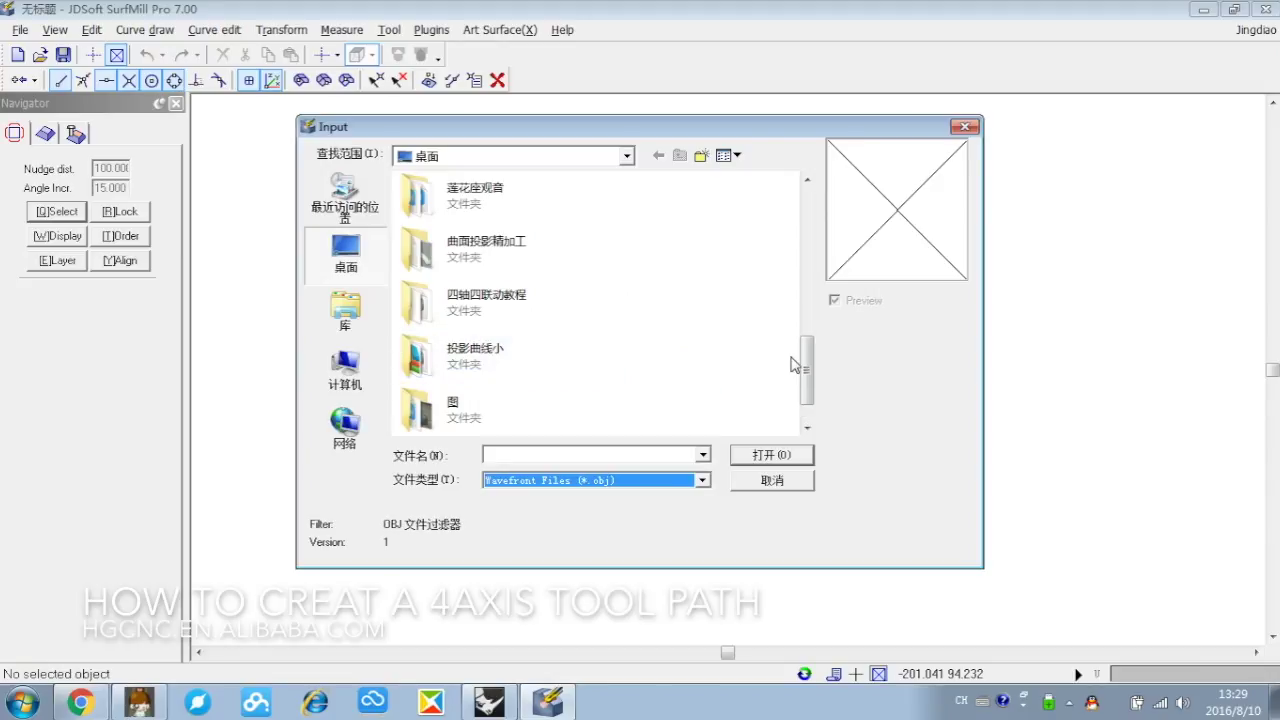
{"action": "left_click_drag", "start_coordinate": [800, 366], "coordinate": [806, 388]}
{"action": "left_click", "coordinate": [568, 416]}
{"action": "left_click", "coordinate": [772, 455]}
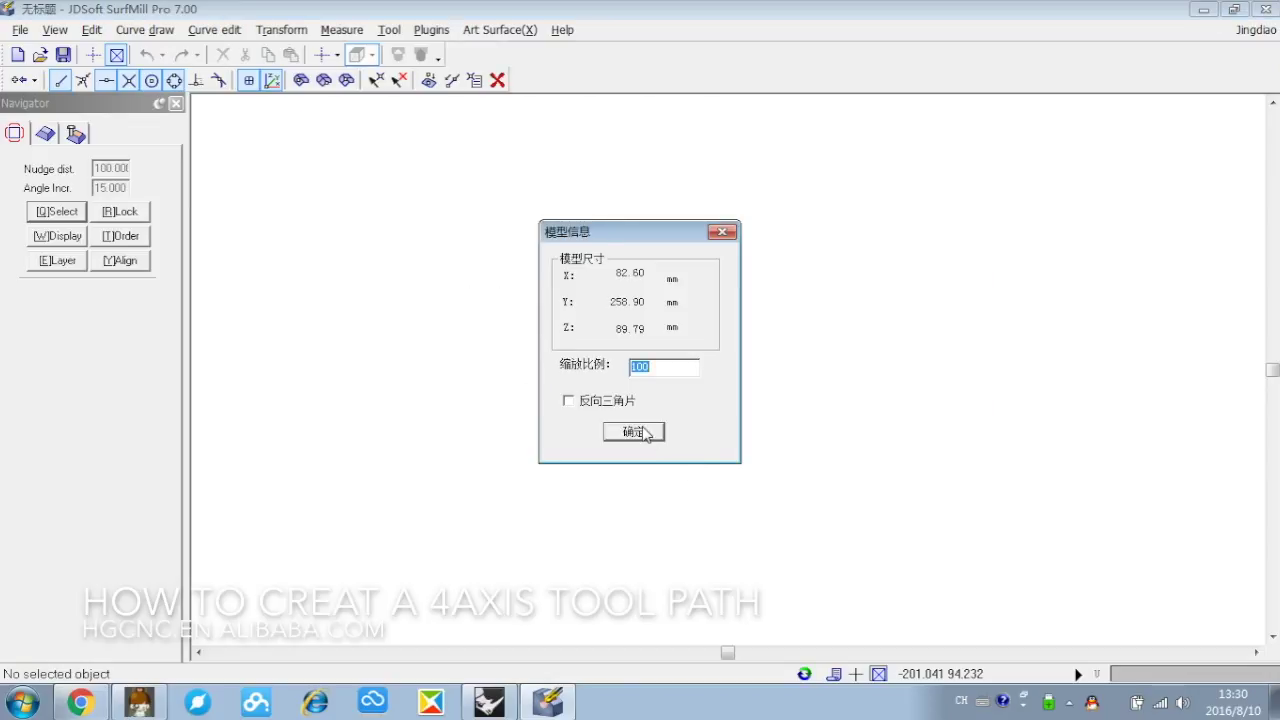
Keep scale 100, place the mesh at its original position and display it Shaded (OpenGL)
{"action": "left_click", "coordinate": [633, 432]}
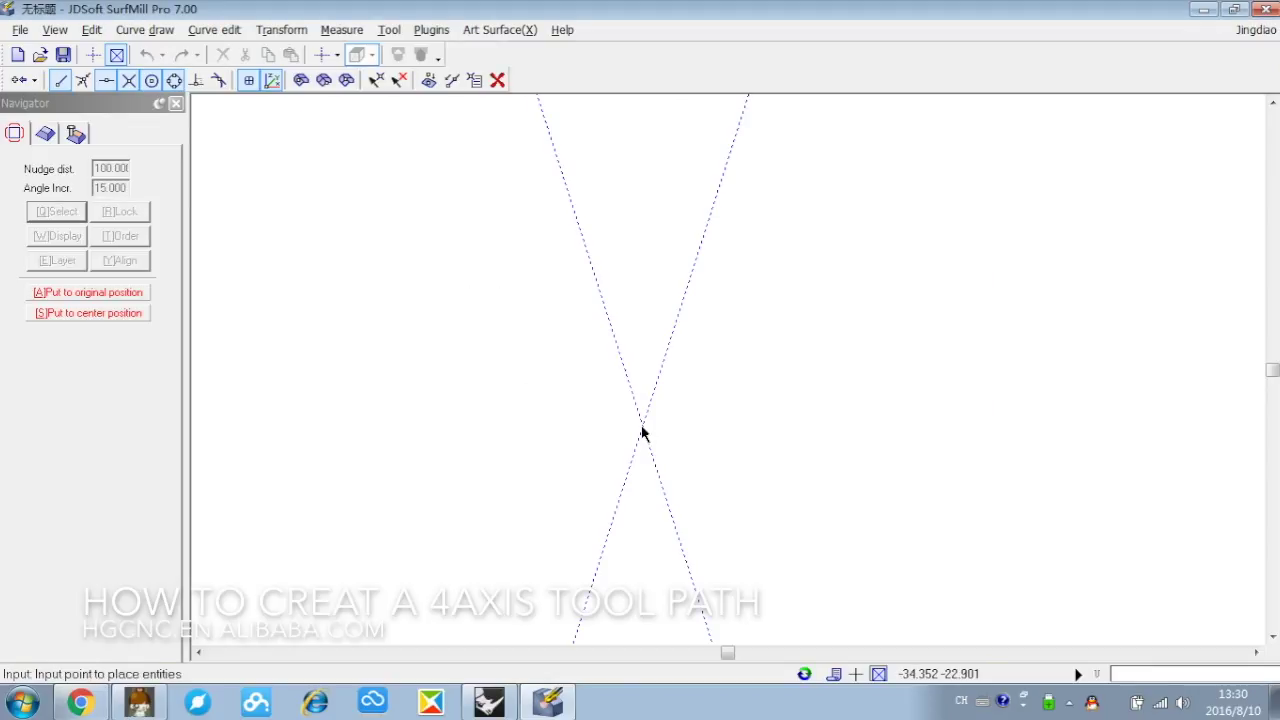
{"action": "left_click", "coordinate": [116, 294]}
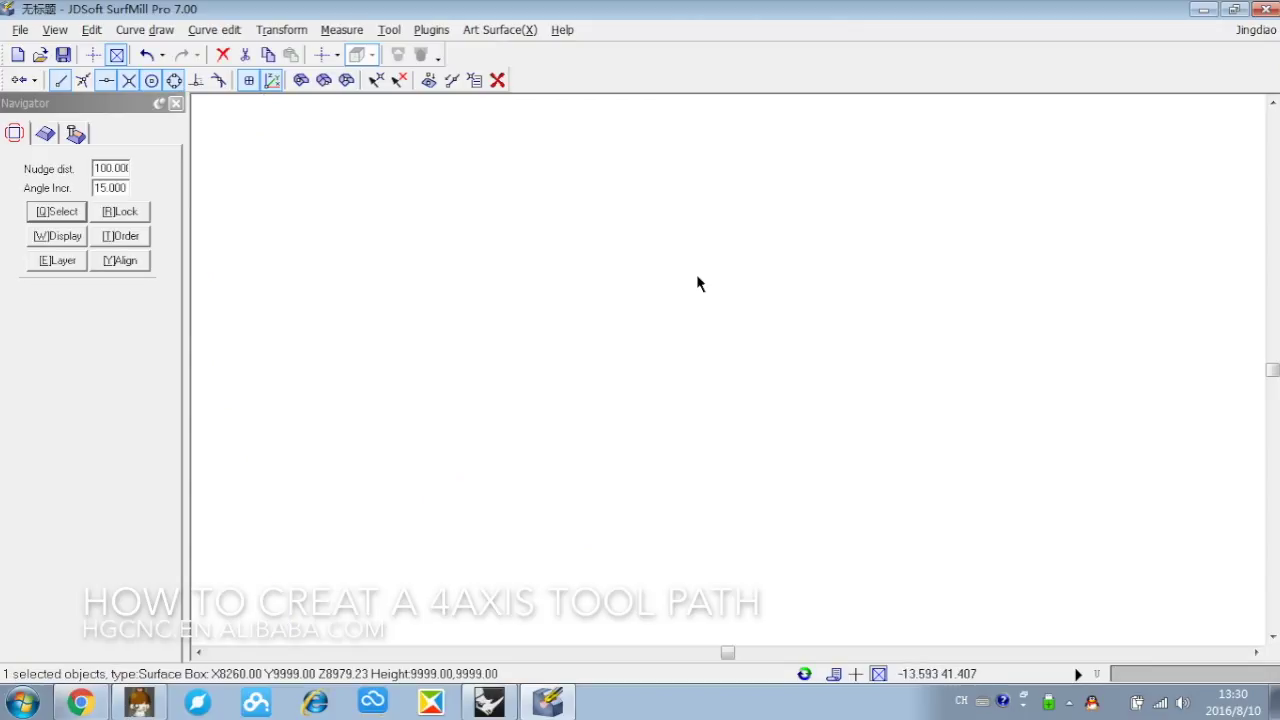
{"action": "left_click", "coordinate": [330, 55]}
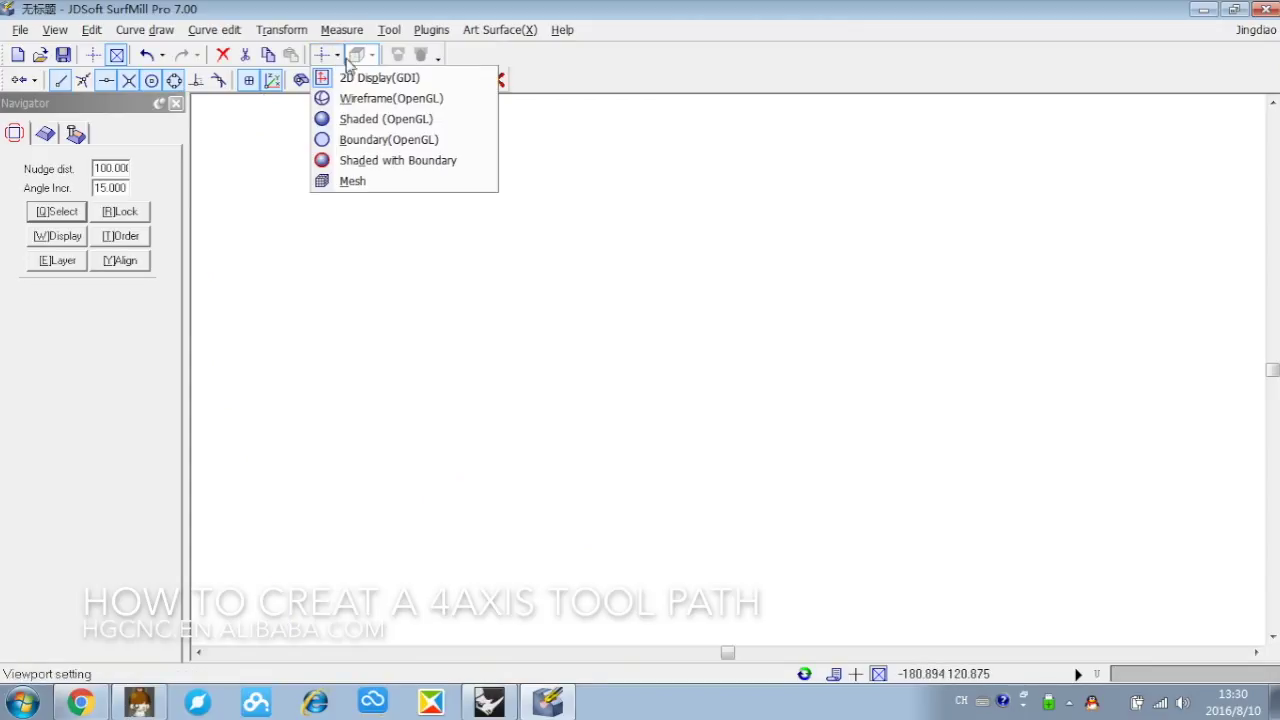
{"action": "left_click", "coordinate": [408, 121]}
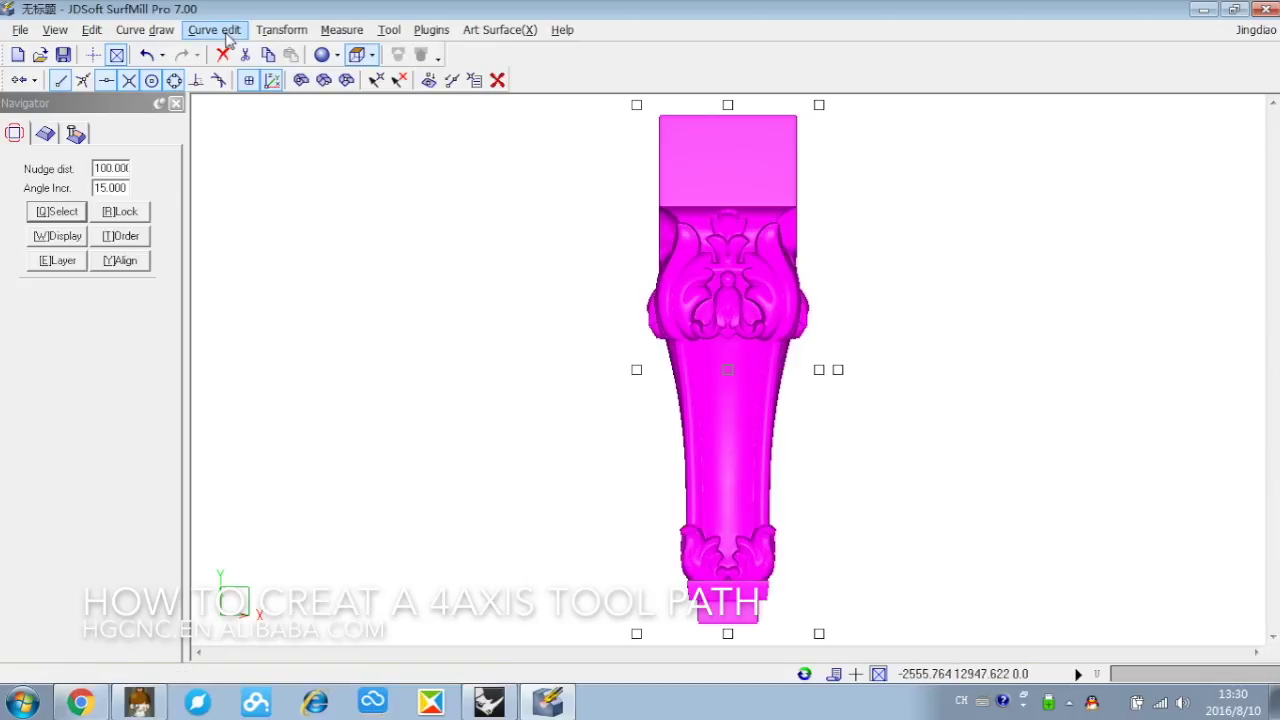
Move the carved leg to the UCS origin, centred at Middle(0) on X, Y and Z
{"action": "left_click", "coordinate": [281, 29]}
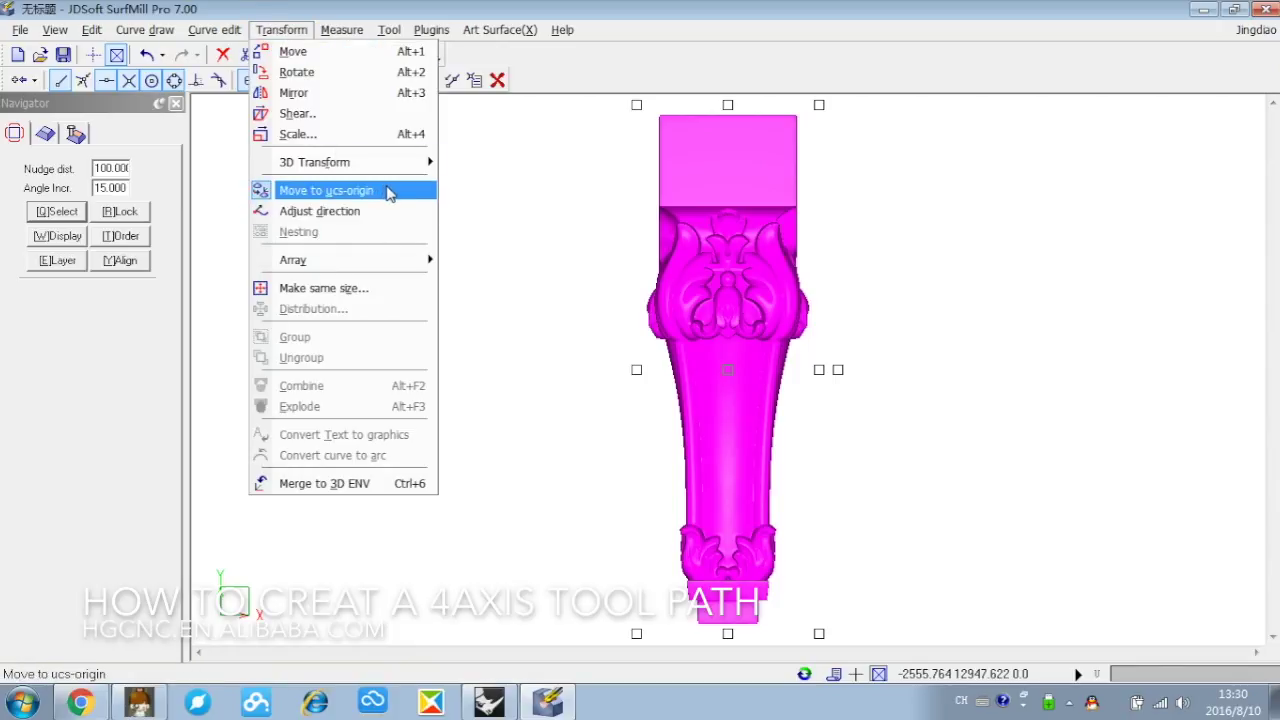
{"action": "left_click", "coordinate": [389, 193]}
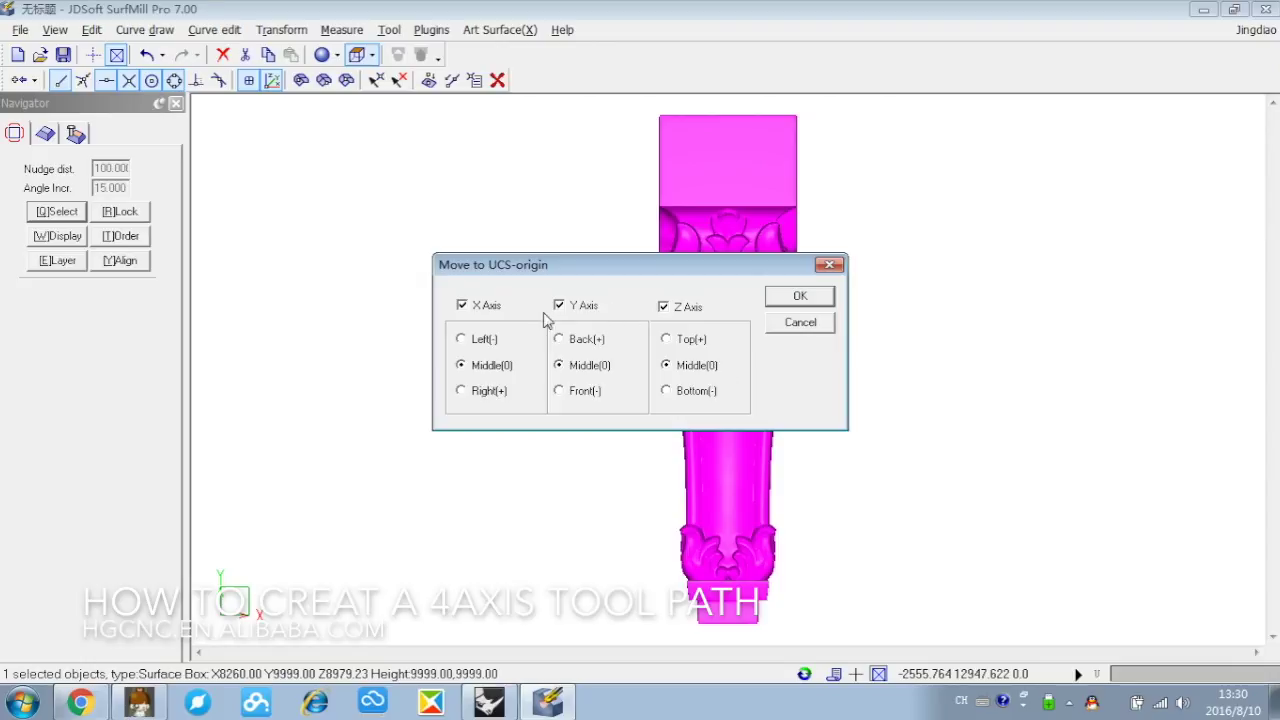
{"action": "left_click", "coordinate": [819, 303]}
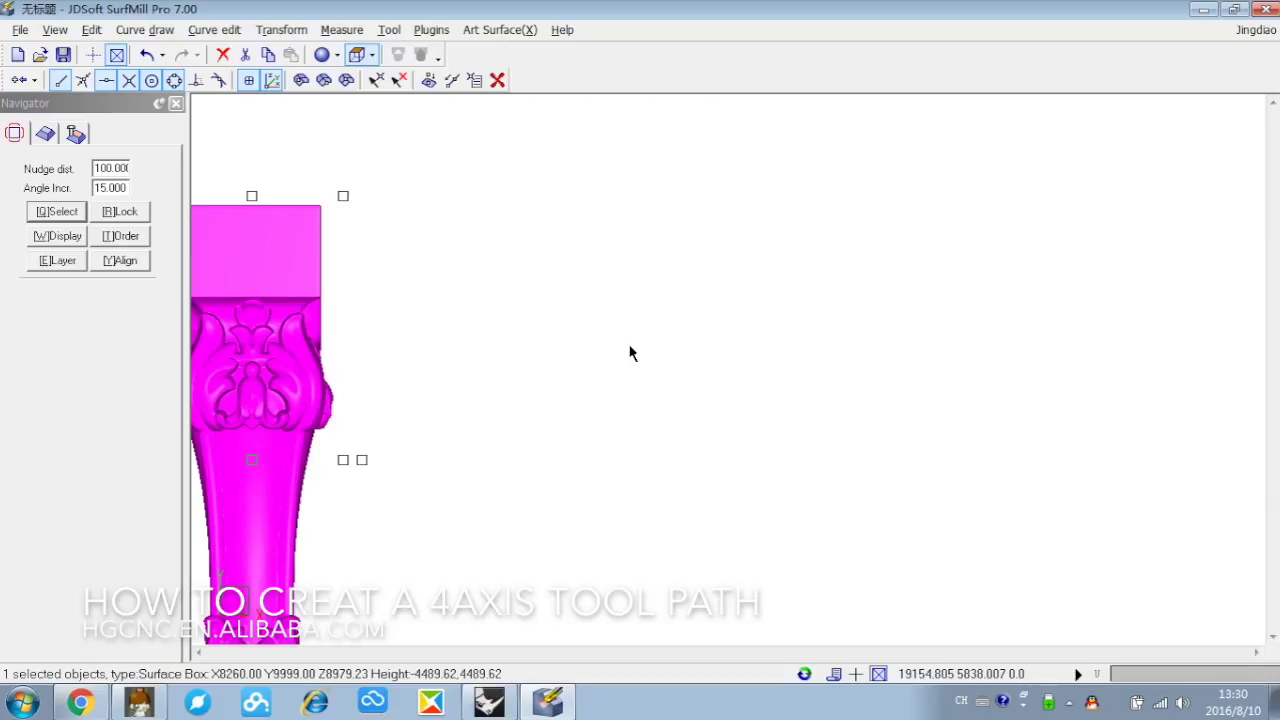
Orbit and zoom around the carved capital to inspect it, then box-select the whole leg
{"action": "scroll", "coordinate": [546, 371], "scroll_direction": "up", "scroll_amount": 3}
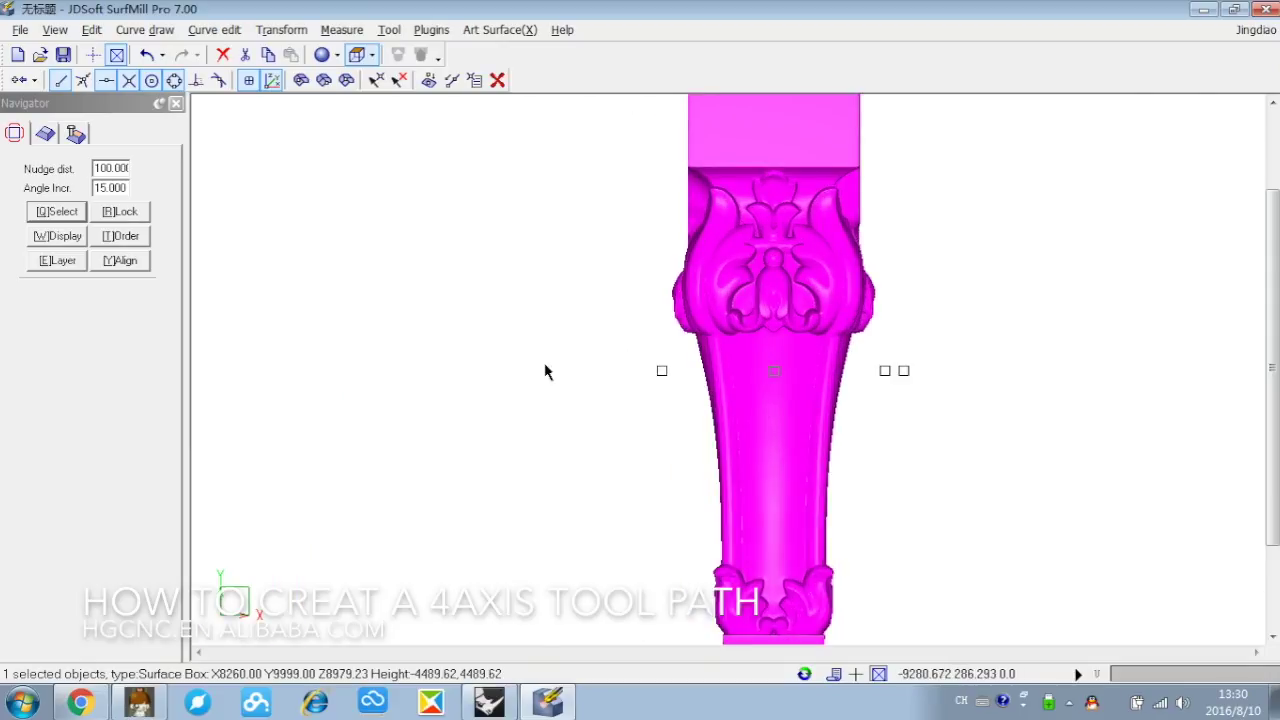
{"action": "scroll", "coordinate": [646, 371], "scroll_direction": "up", "scroll_amount": 3}
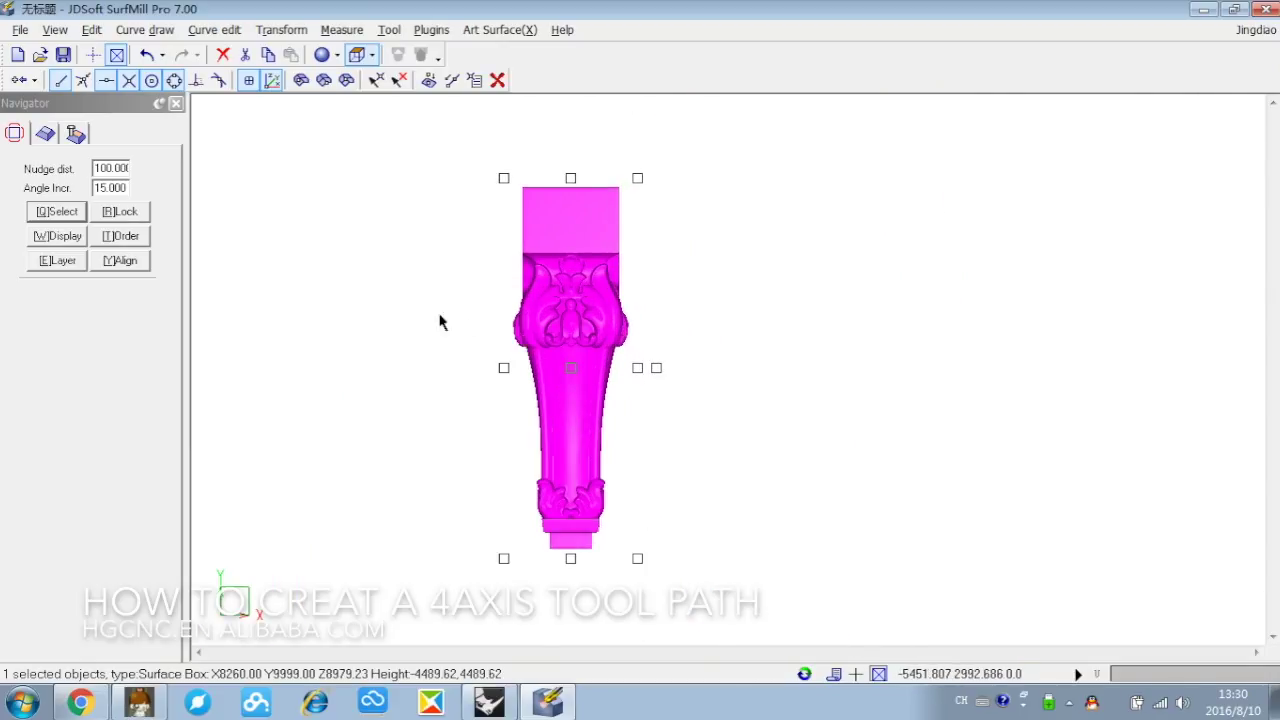
{"action": "middle_click_drag", "start_coordinate": [681, 322], "coordinate": [290, 268]}
{"action": "middle_click_drag", "start_coordinate": [740, 203], "coordinate": [463, 466]}
{"action": "middle_click_drag", "start_coordinate": [840, 291], "coordinate": [885, 250]}
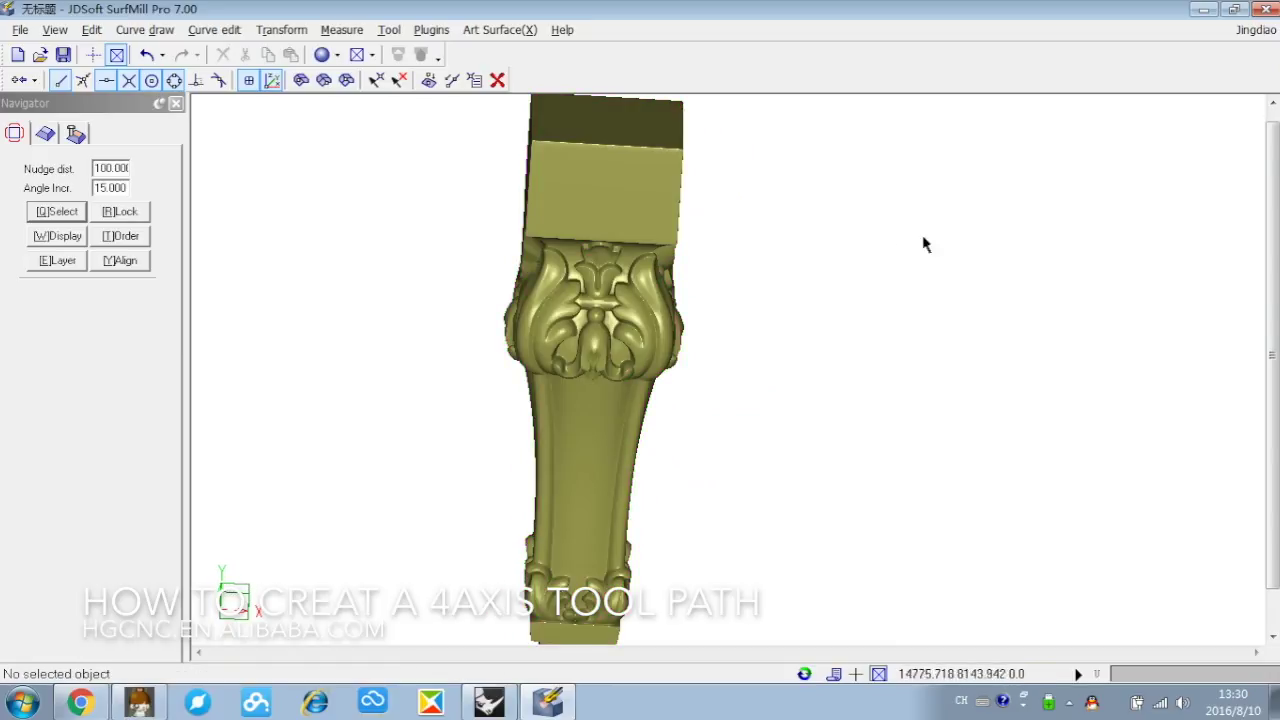
{"action": "scroll", "coordinate": [583, 279], "scroll_direction": "up", "scroll_amount": 5}
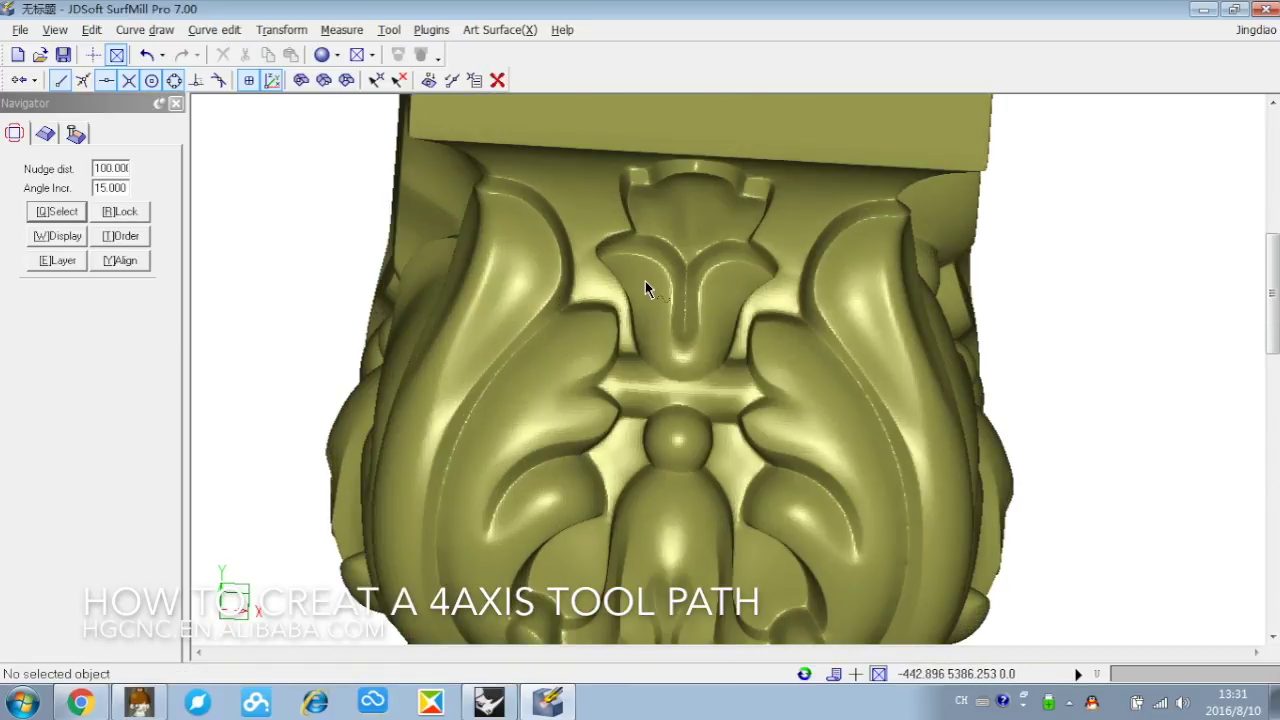
{"action": "middle_click_drag", "start_coordinate": [908, 268], "coordinate": [749, 360]}
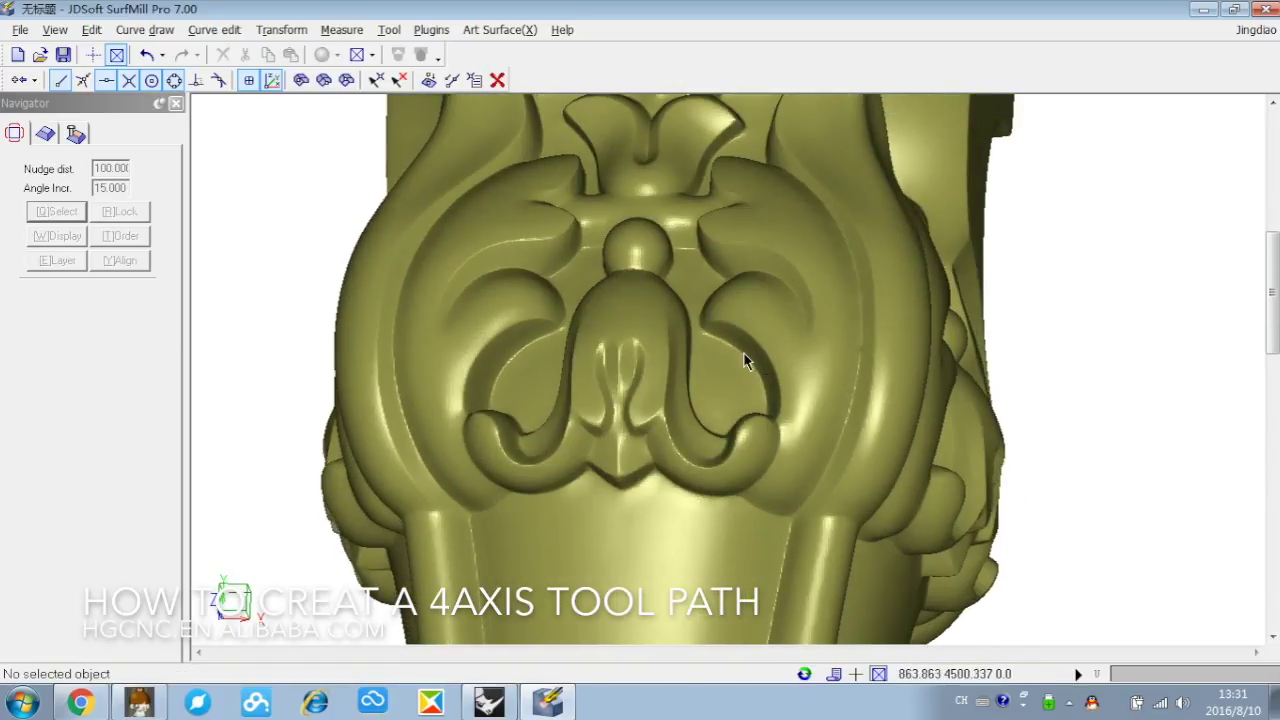
{"action": "scroll", "coordinate": [750, 357], "scroll_direction": "up", "scroll_amount": 4}
{"action": "scroll", "coordinate": [780, 365], "scroll_direction": "down", "scroll_amount": 5}
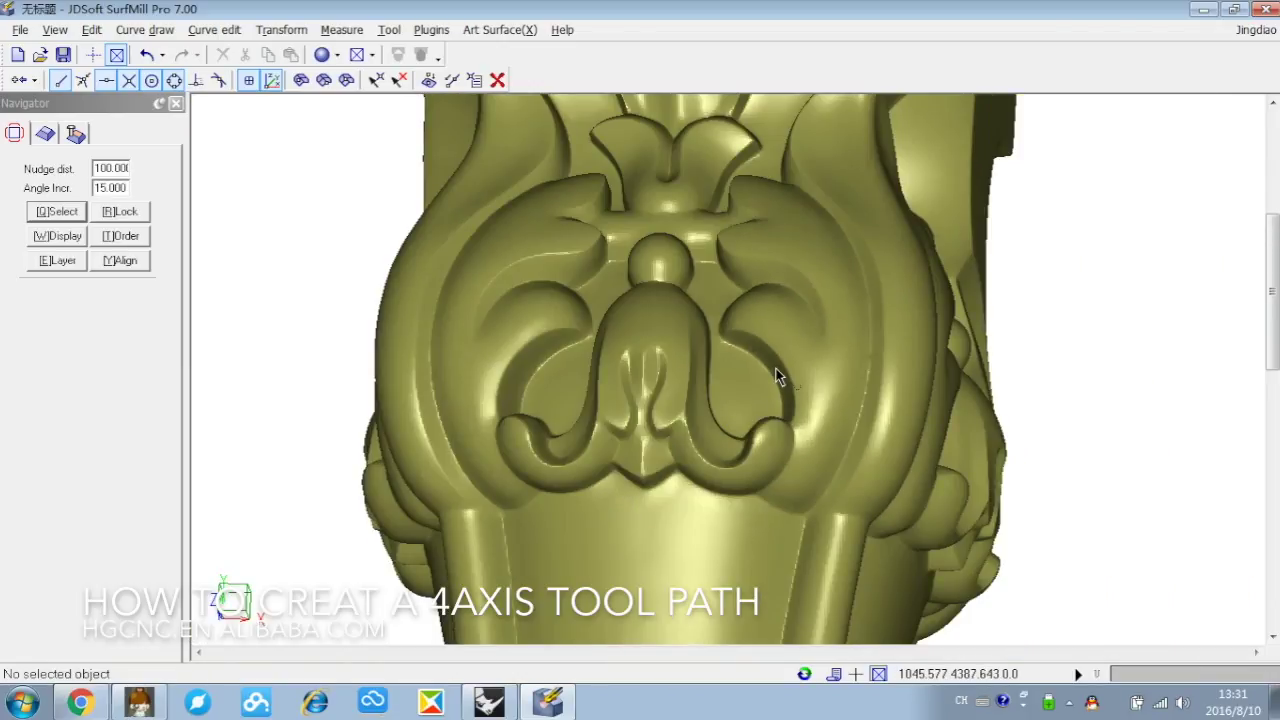
{"action": "scroll", "coordinate": [791, 398], "scroll_direction": "down", "scroll_amount": 2}
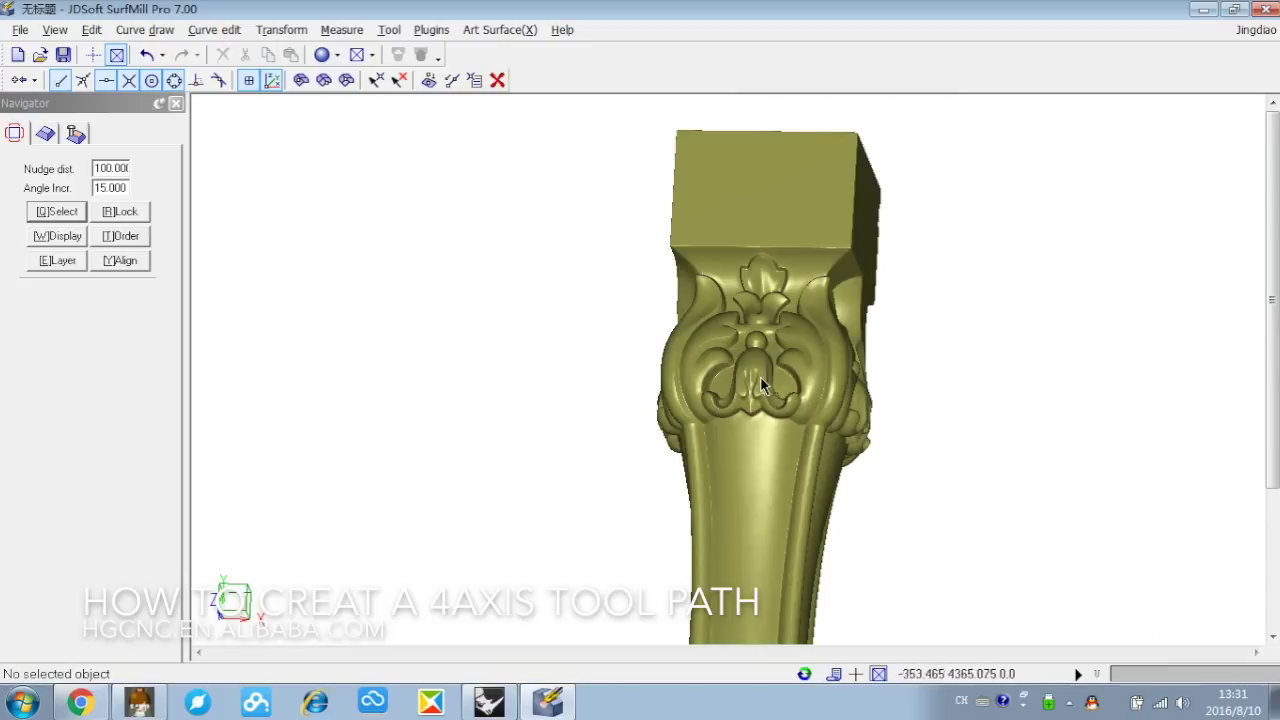
{"action": "scroll", "coordinate": [551, 323], "scroll_direction": "down", "scroll_amount": 3}
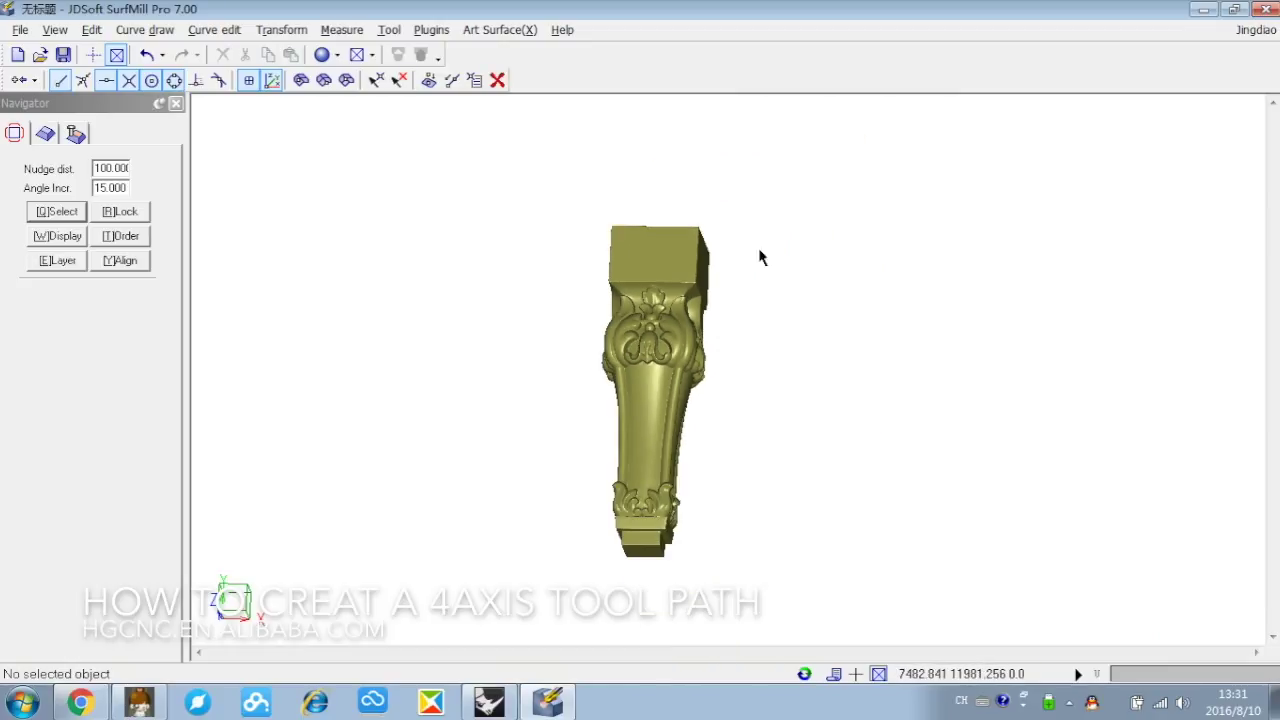
{"action": "left_click_drag", "start_coordinate": [848, 198], "coordinate": [424, 606]}
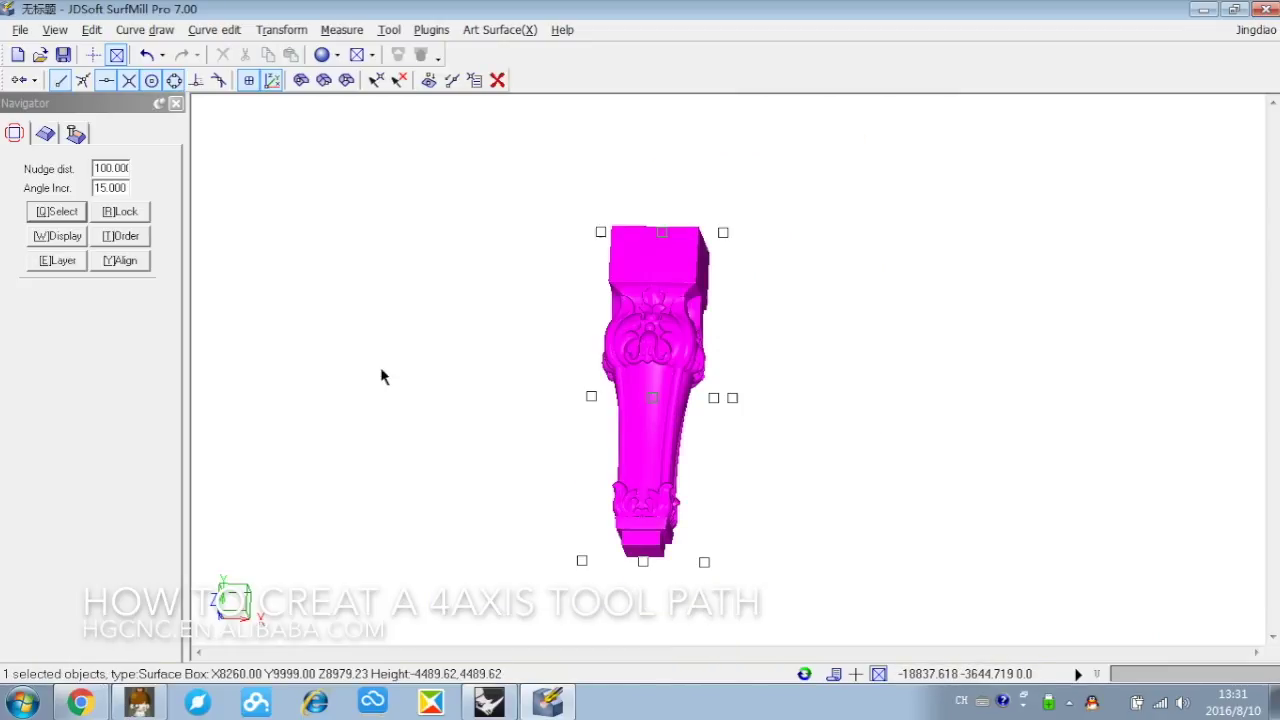
Export the visible objects as STL Files named decimation, keeping binary output
{"action": "left_click", "coordinate": [20, 29]}
{"action": "left_click", "coordinate": [100, 182]}
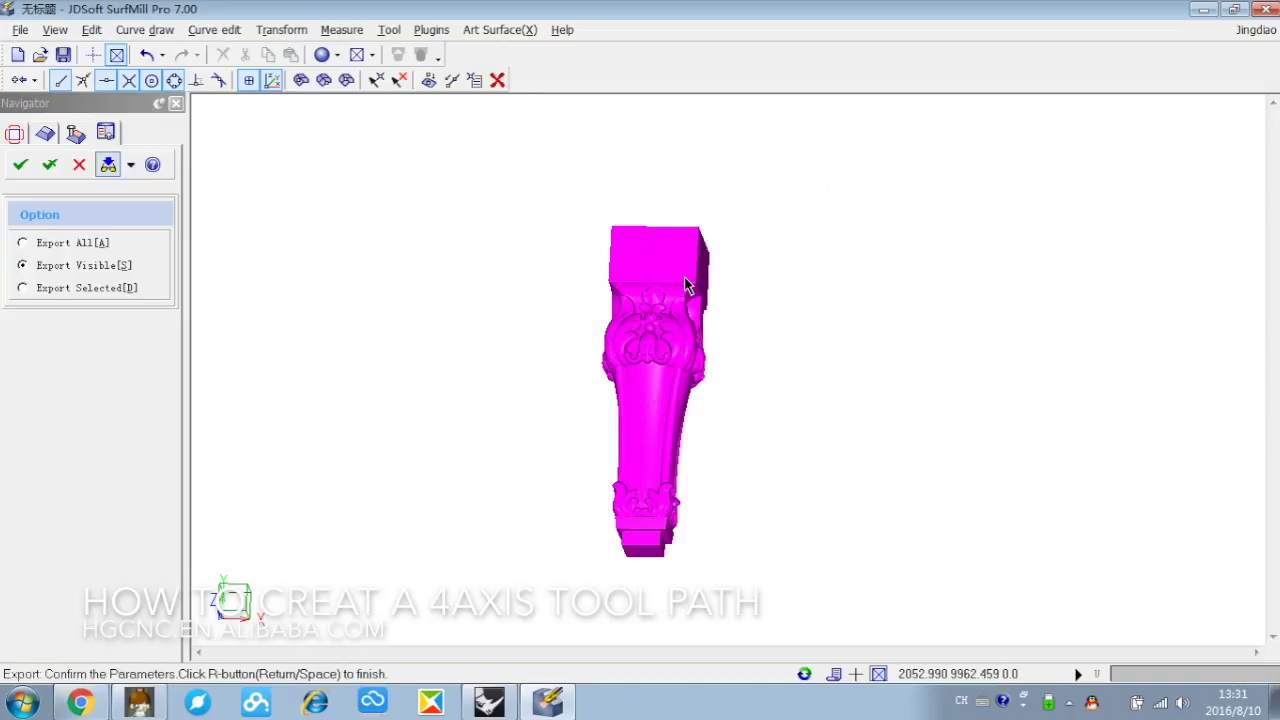
{"action": "left_click", "coordinate": [18, 166]}
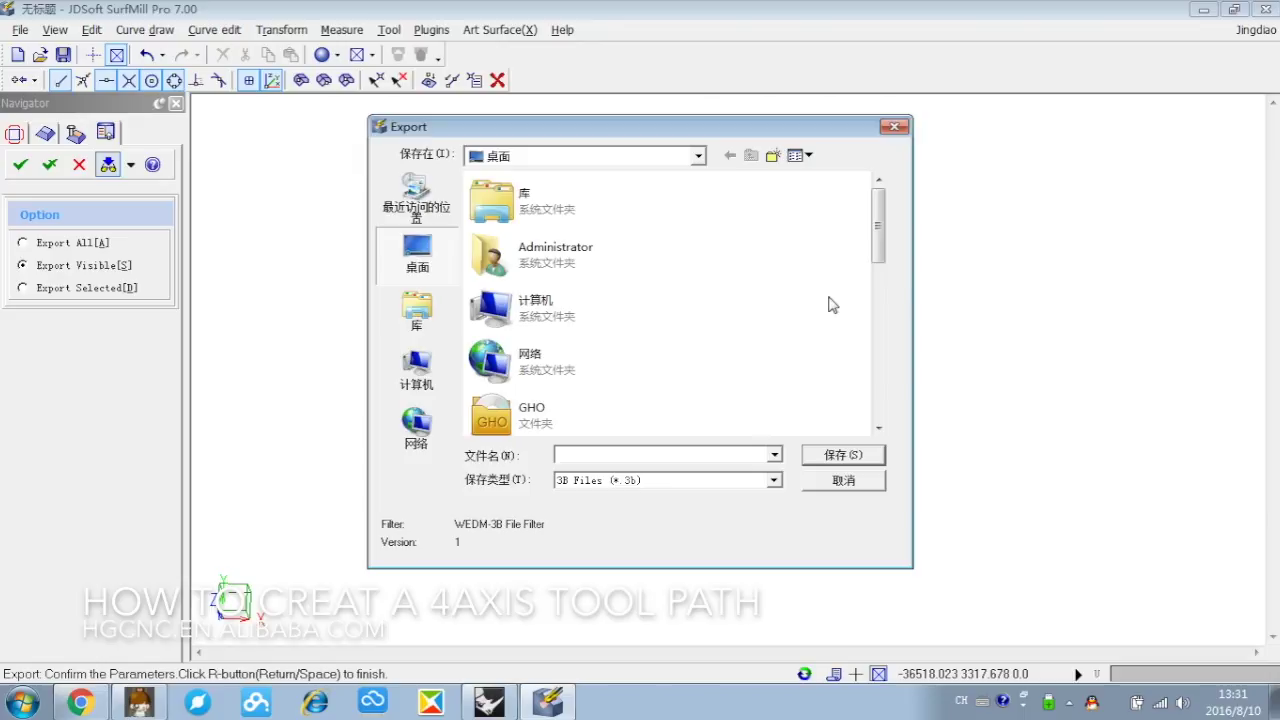
{"action": "left_click", "coordinate": [684, 479]}
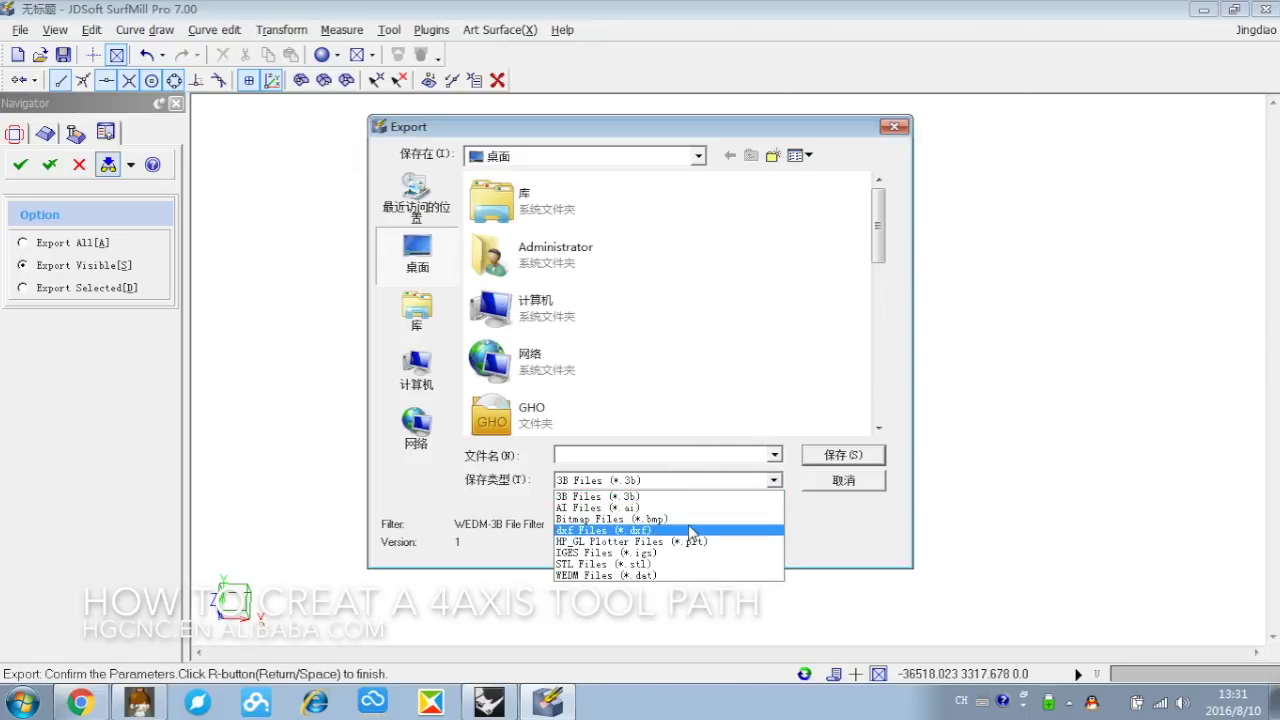
{"action": "left_click", "coordinate": [690, 564]}
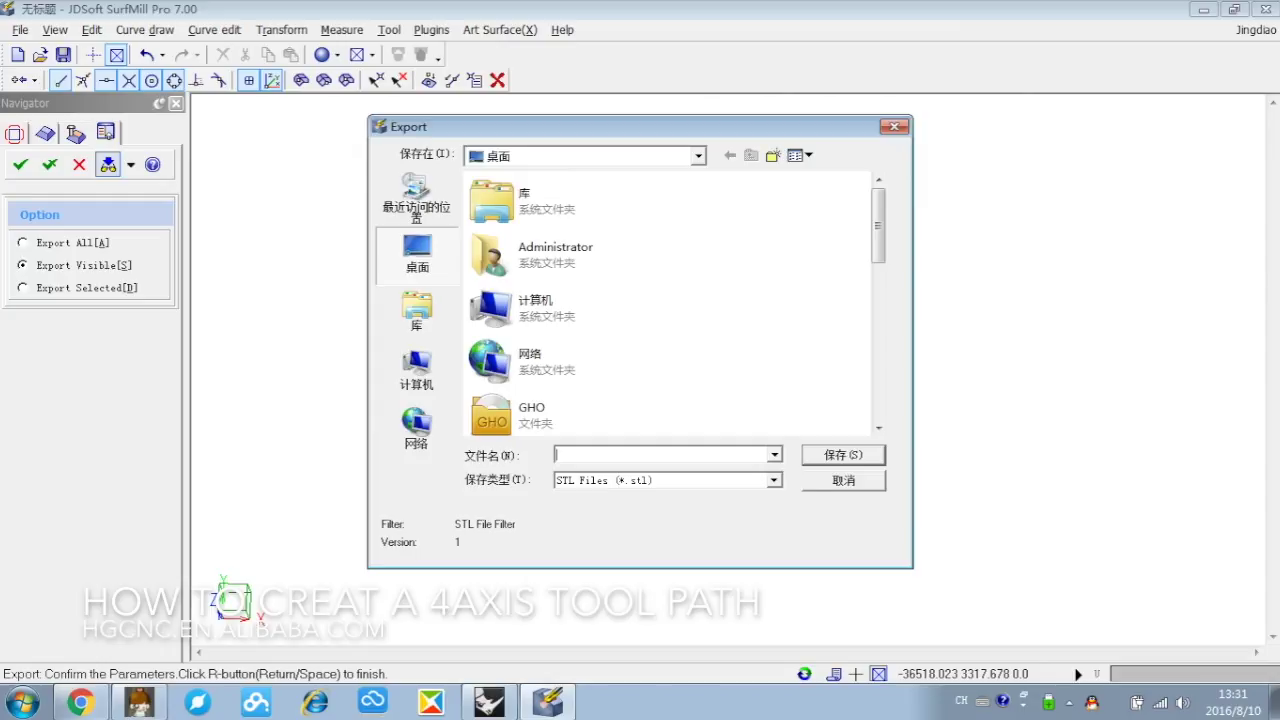
{"action": "type", "text": "decimation"}
{"action": "left_click", "coordinate": [830, 456]}
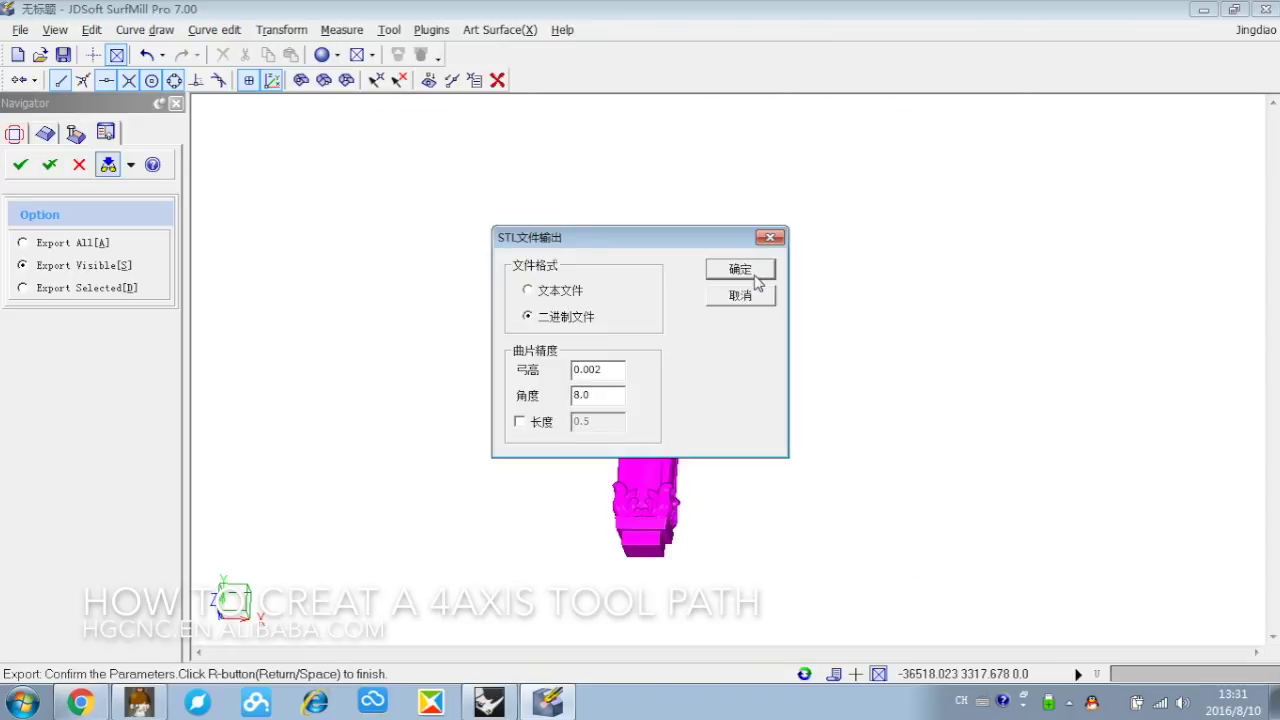
{"action": "left_click", "coordinate": [740, 270]}
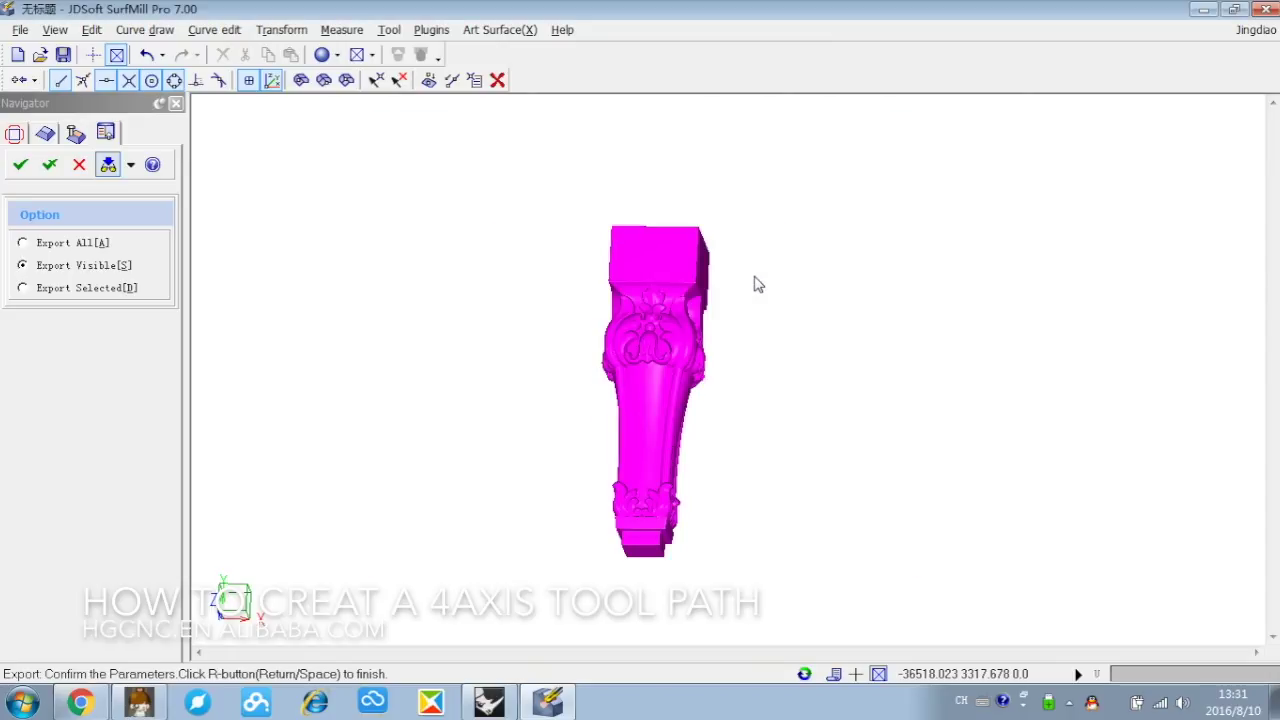
Check decimation.stl on the desktop, then close SurfMill without saving changes
{"action": "left_click", "coordinate": [1203, 12]}
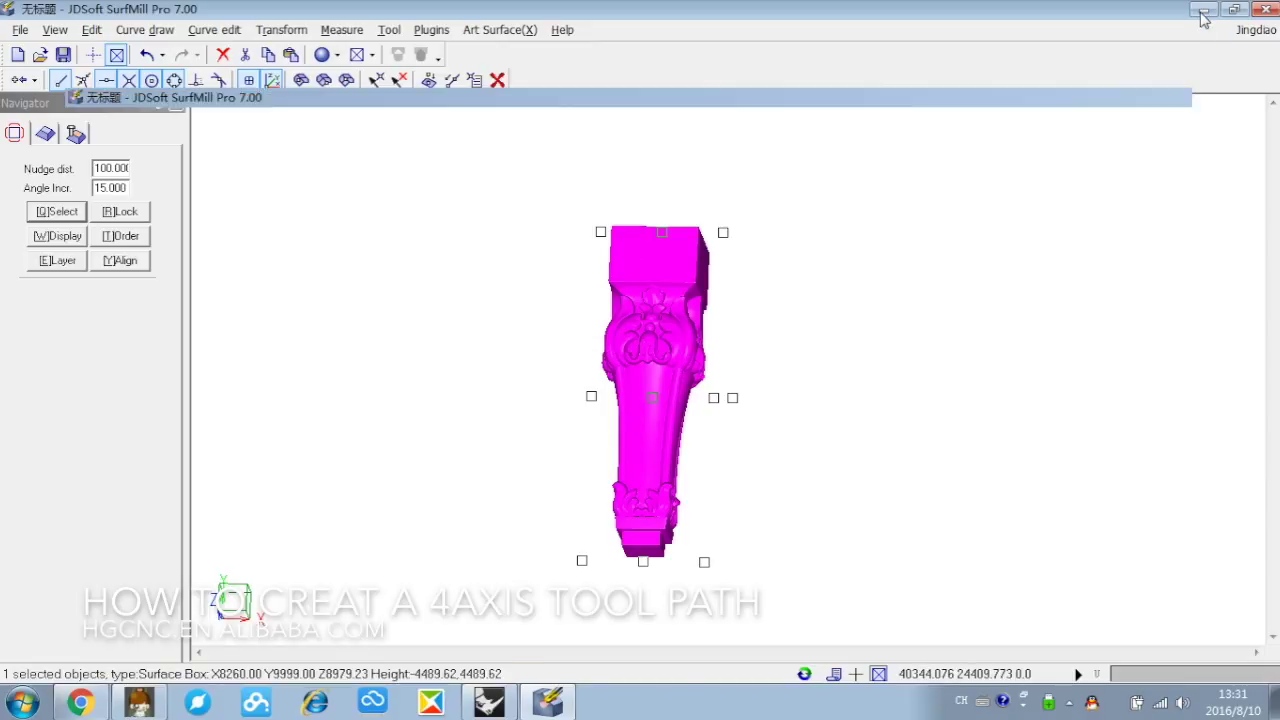
{"action": "left_click", "coordinate": [312, 140]}
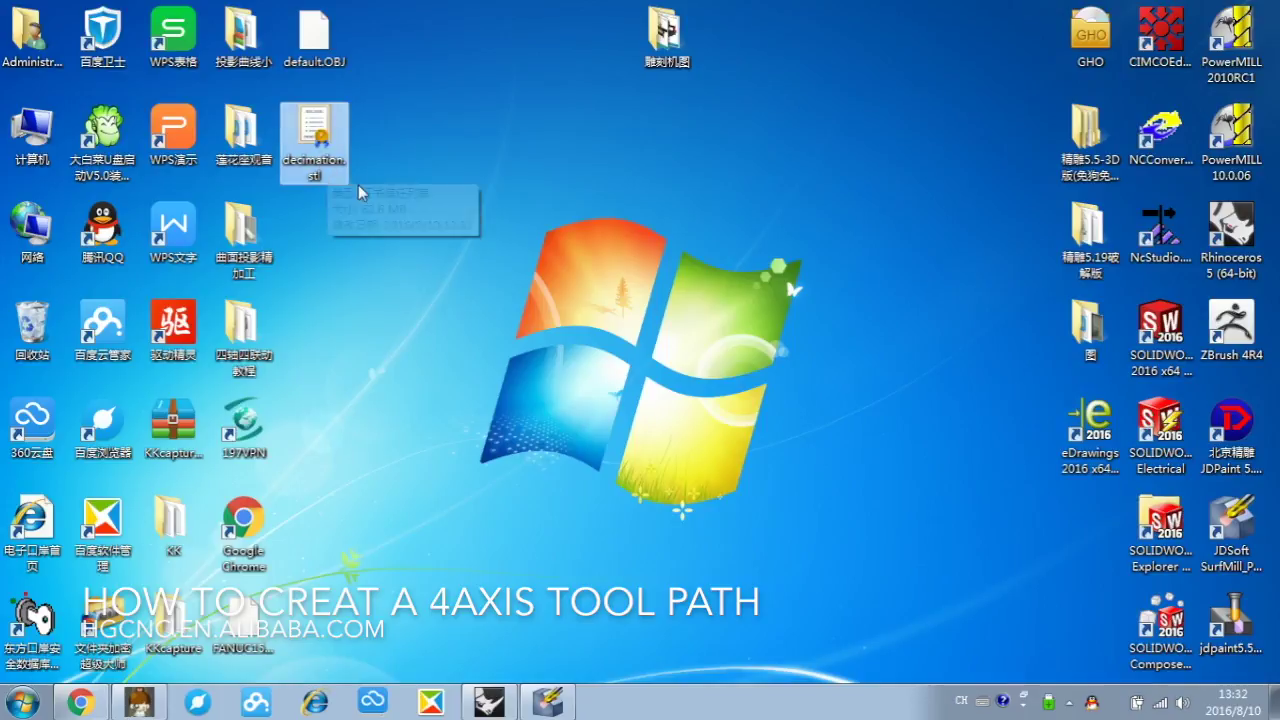
{"action": "left_click", "coordinate": [548, 702]}
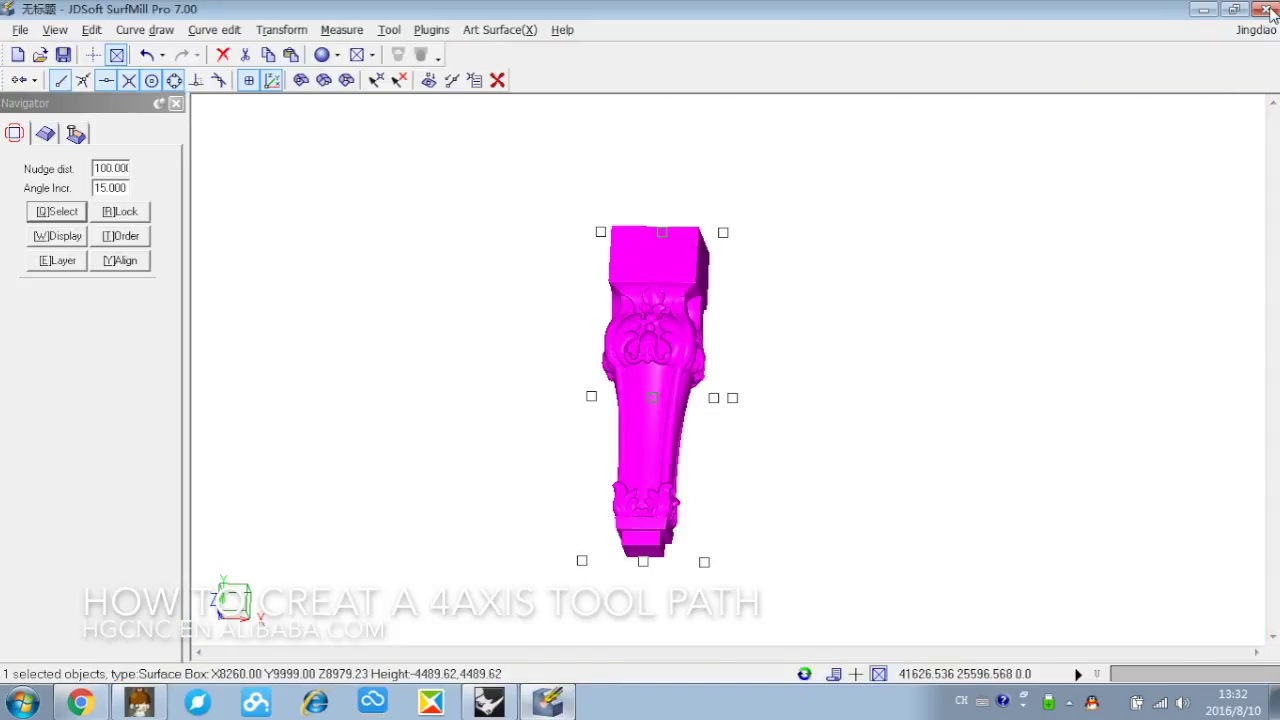
{"action": "left_click", "coordinate": [1268, 10]}
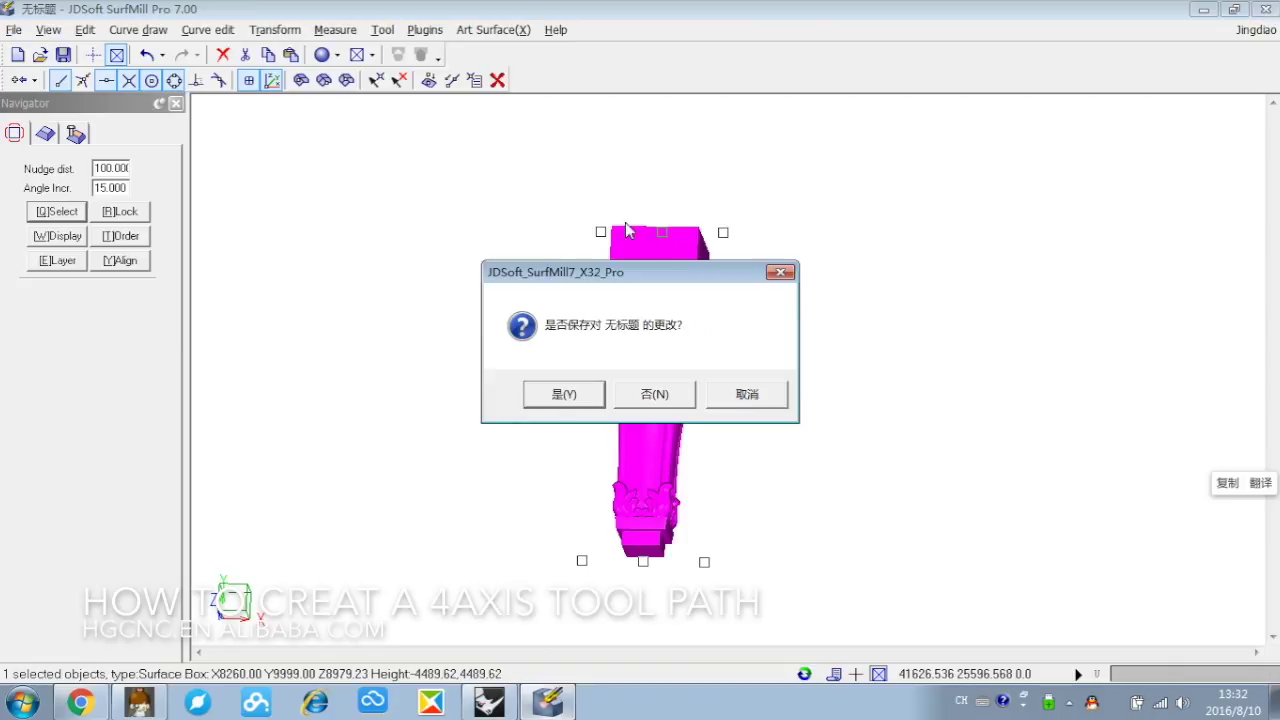
{"action": "left_click", "coordinate": [673, 396]}
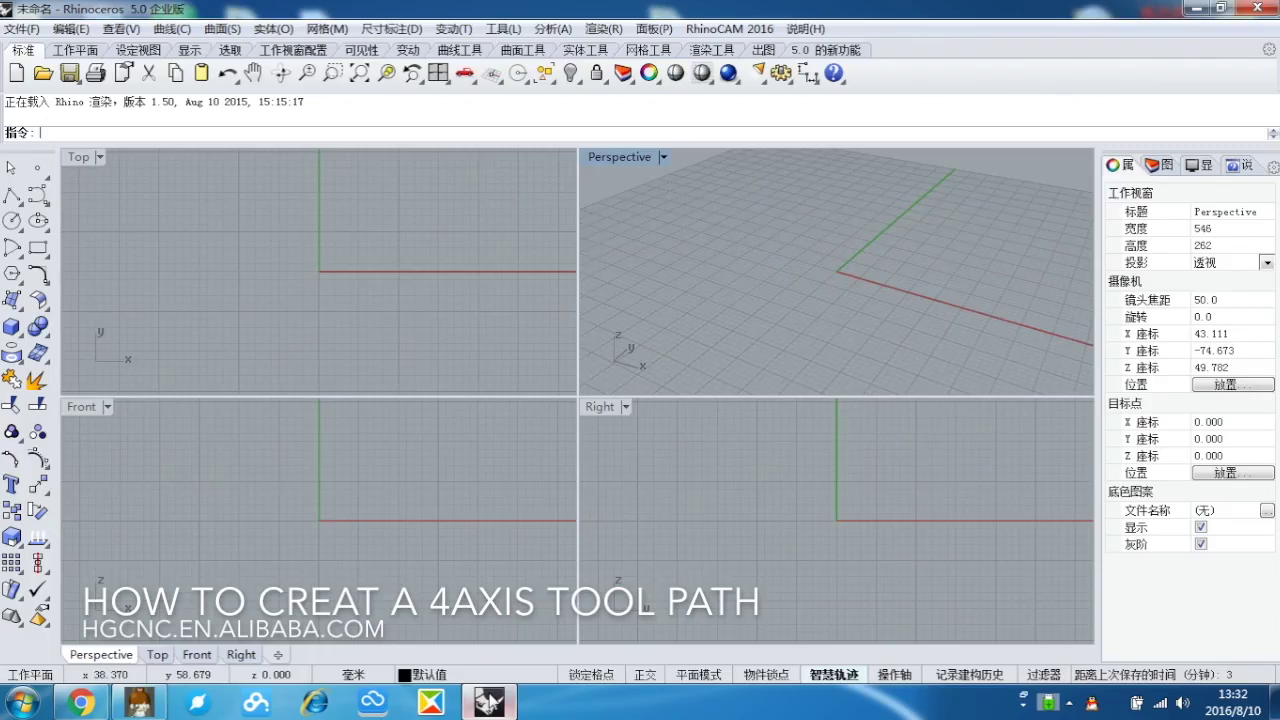
Import decimation.stl from the desktop, accepting the default STL import options
{"action": "left_click", "coordinate": [5, 27]}
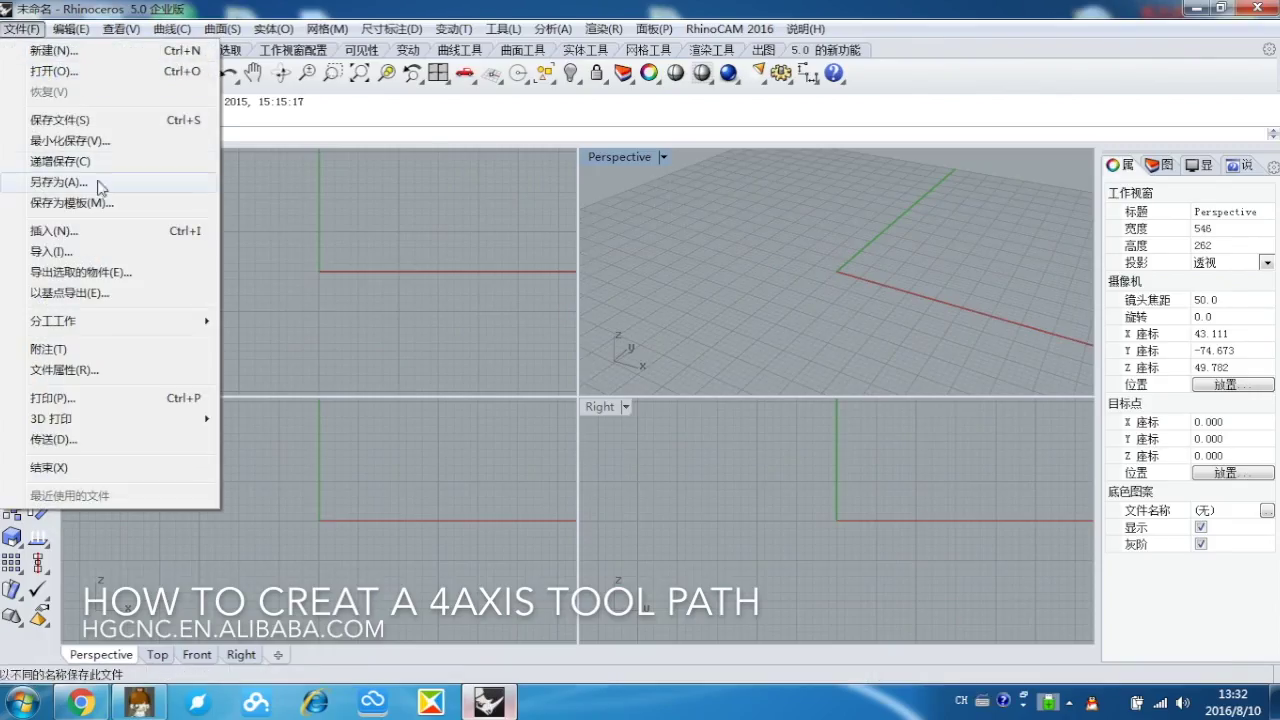
{"action": "left_click", "coordinate": [97, 258]}
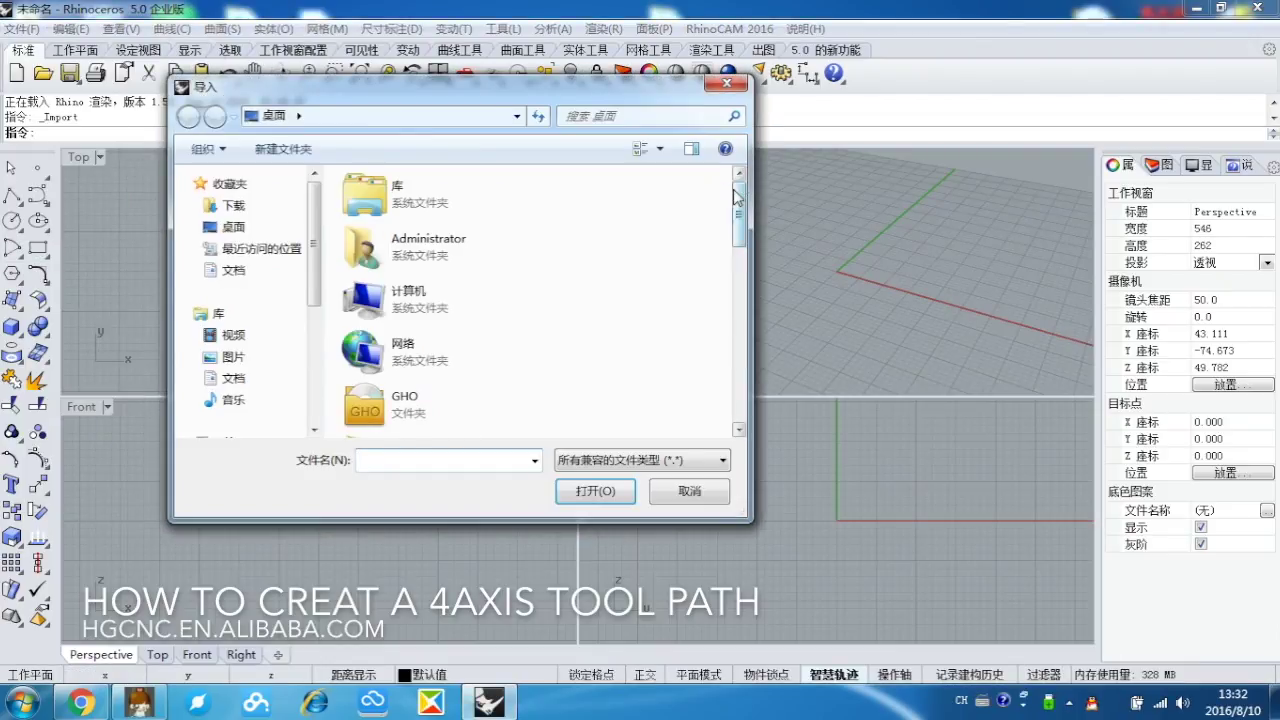
{"action": "scroll", "coordinate": [720, 398], "scroll_direction": "down", "scroll_amount": 10}
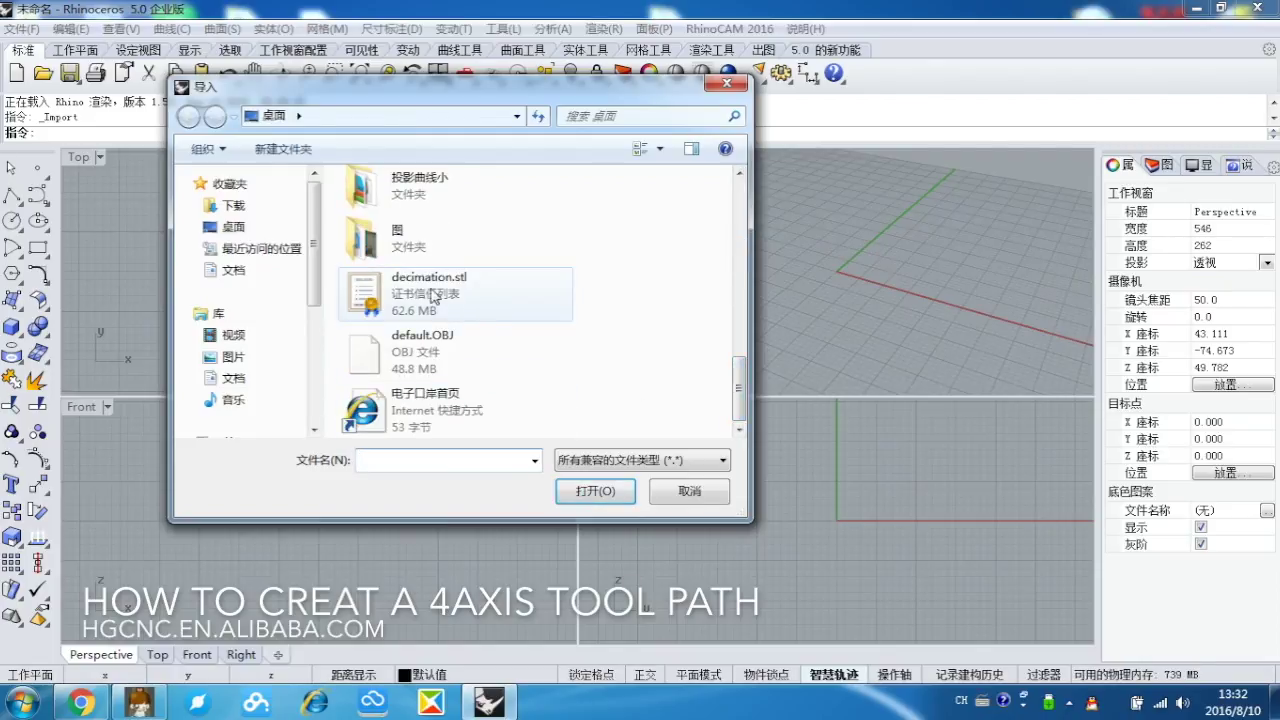
{"action": "left_click", "coordinate": [500, 310]}
{"action": "left_click", "coordinate": [594, 491]}
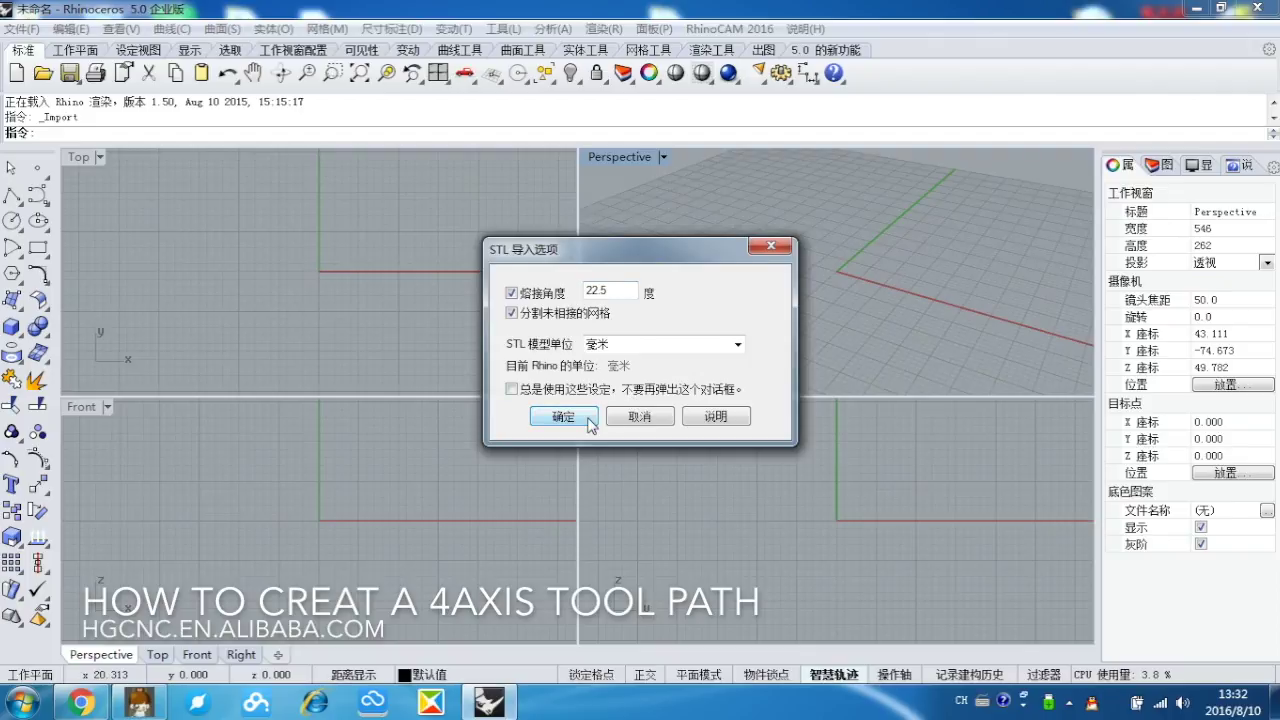
{"action": "left_click", "coordinate": [588, 418]}
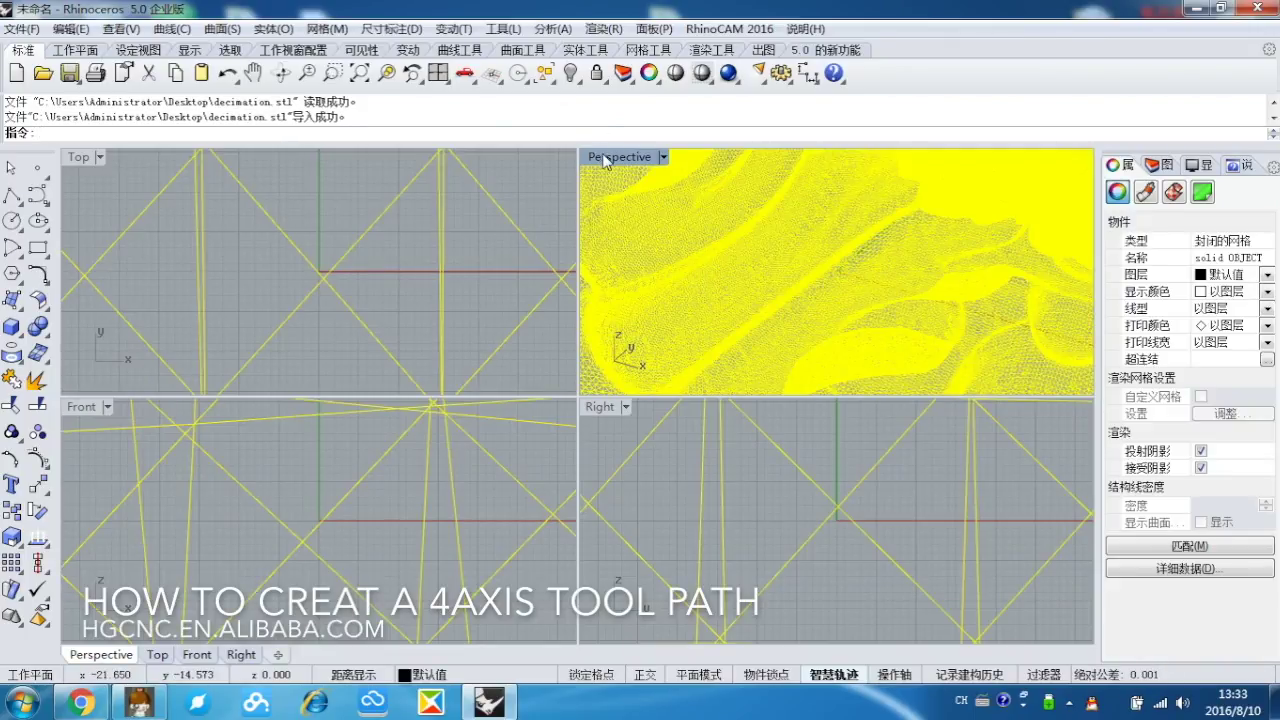
Maximize the Perspective view, toggle the camera display and zoom out to show the whole leg
{"action": "double_click", "coordinate": [620, 157]}
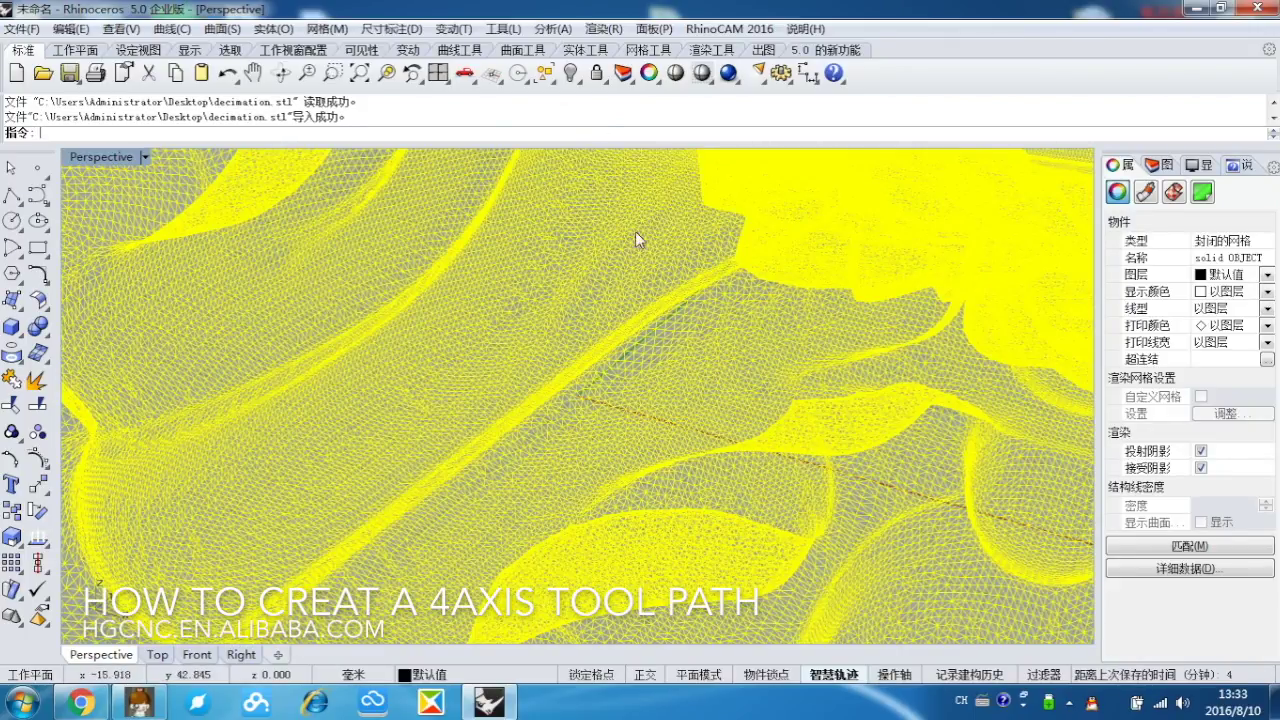
{"action": "key", "text": "F6"}
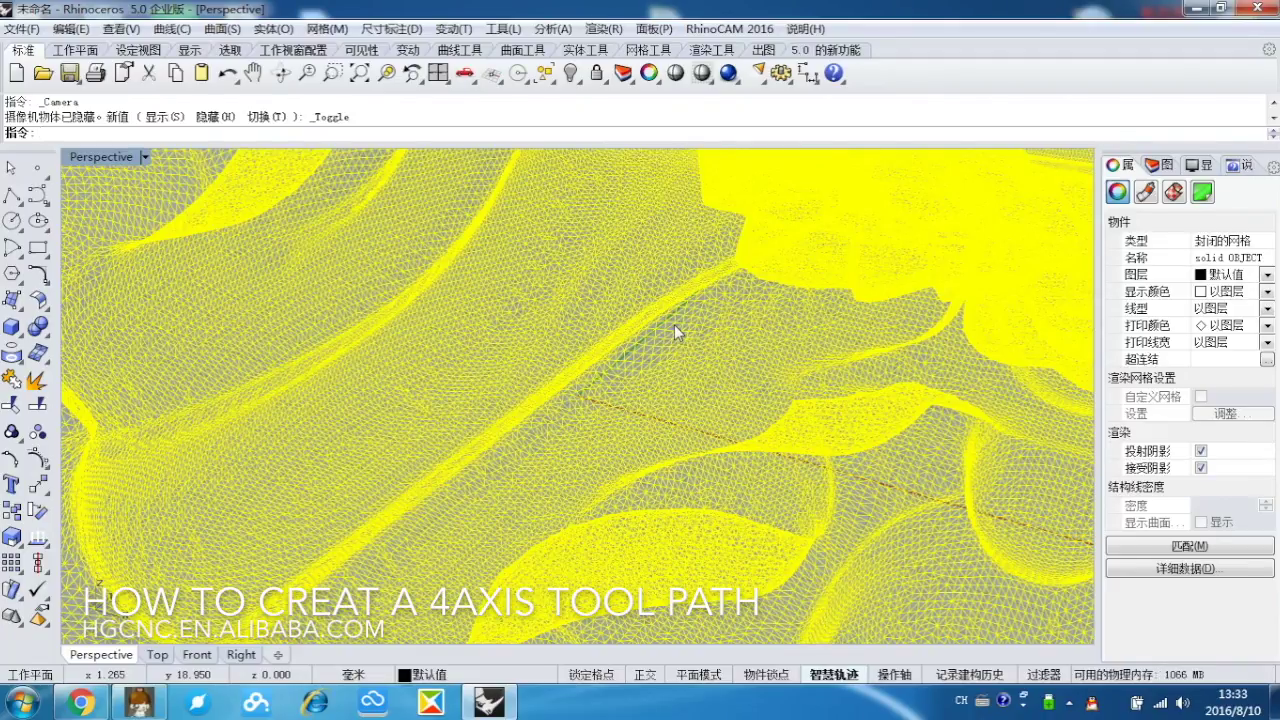
{"action": "scroll", "coordinate": [696, 352], "scroll_direction": "down", "scroll_amount": 5}
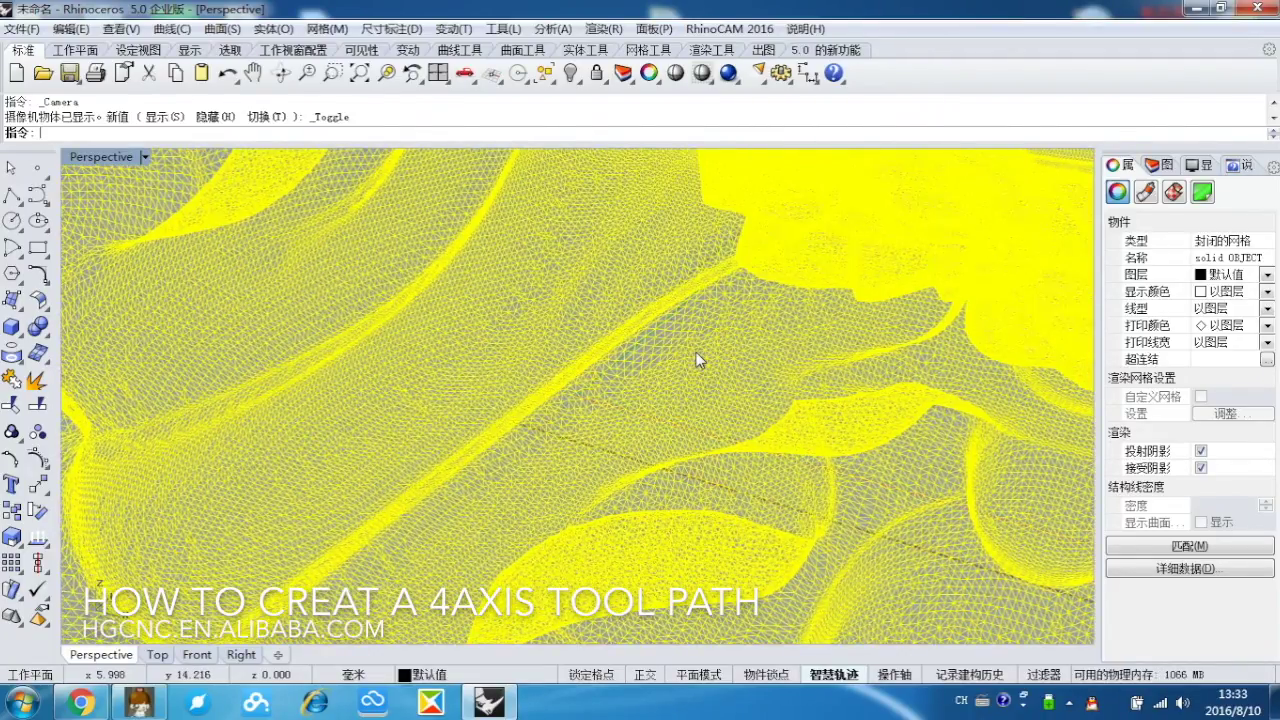
{"action": "scroll", "coordinate": [697, 378], "scroll_direction": "down", "scroll_amount": 8}
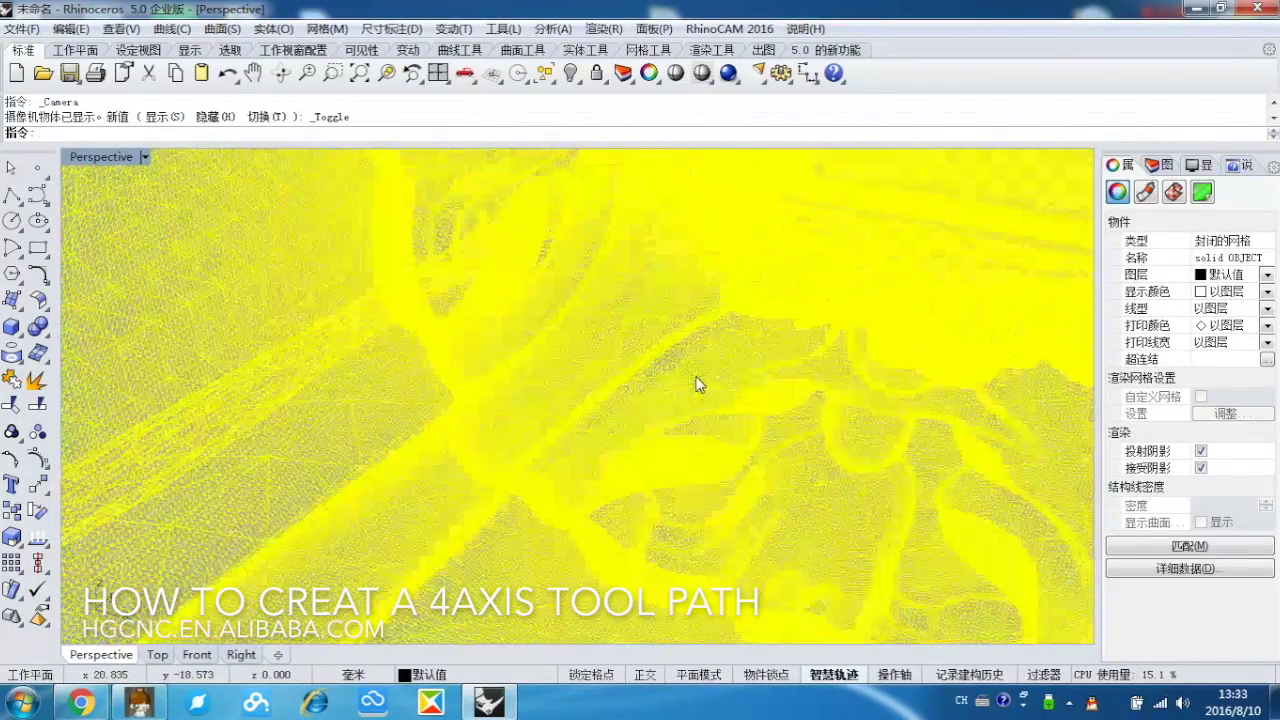
{"action": "scroll", "coordinate": [693, 377], "scroll_direction": "down", "scroll_amount": 3}
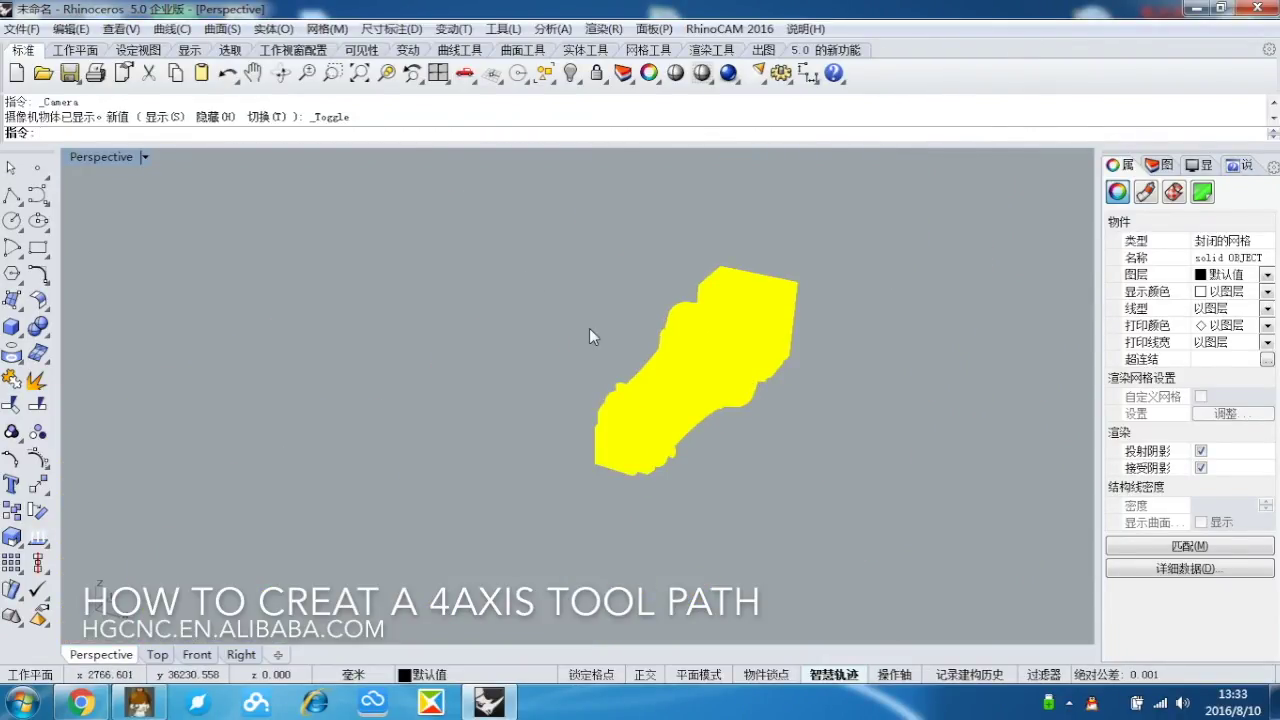
Cancel the save dialog, then reselect the leg mesh with Ctrl+A
{"action": "key", "text": "ctrl+s"}
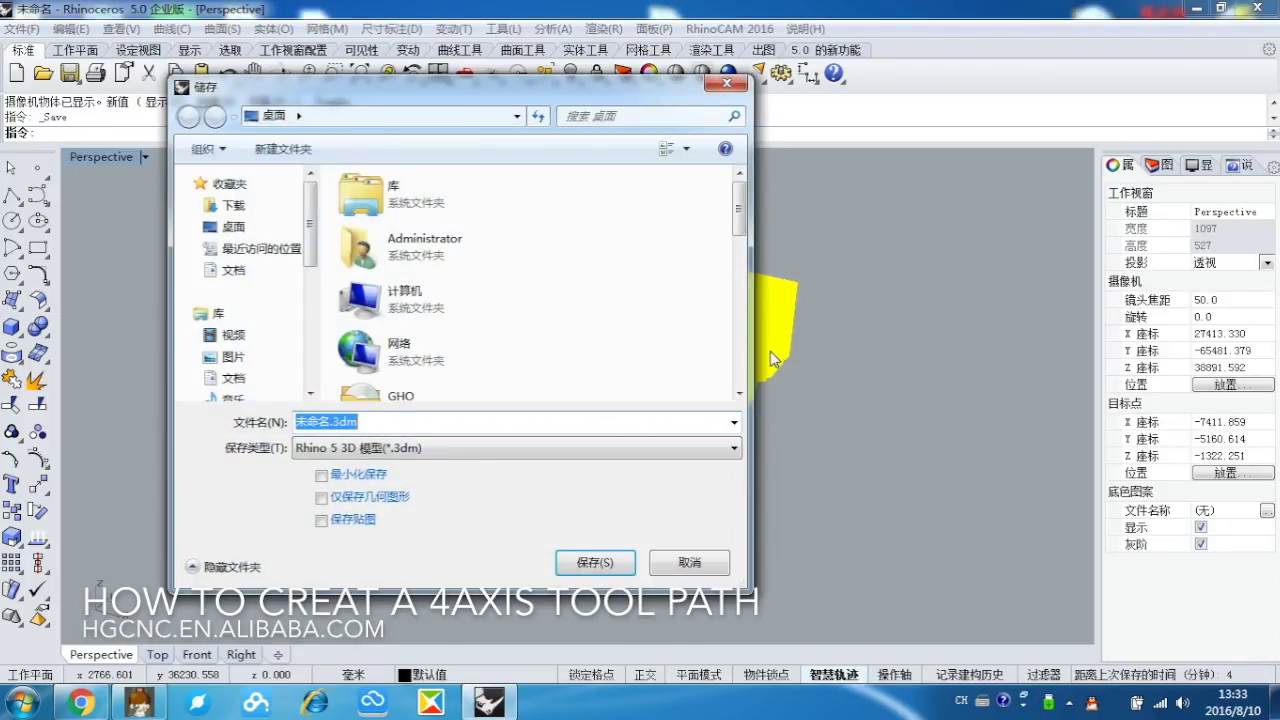
{"action": "left_click", "coordinate": [686, 561]}
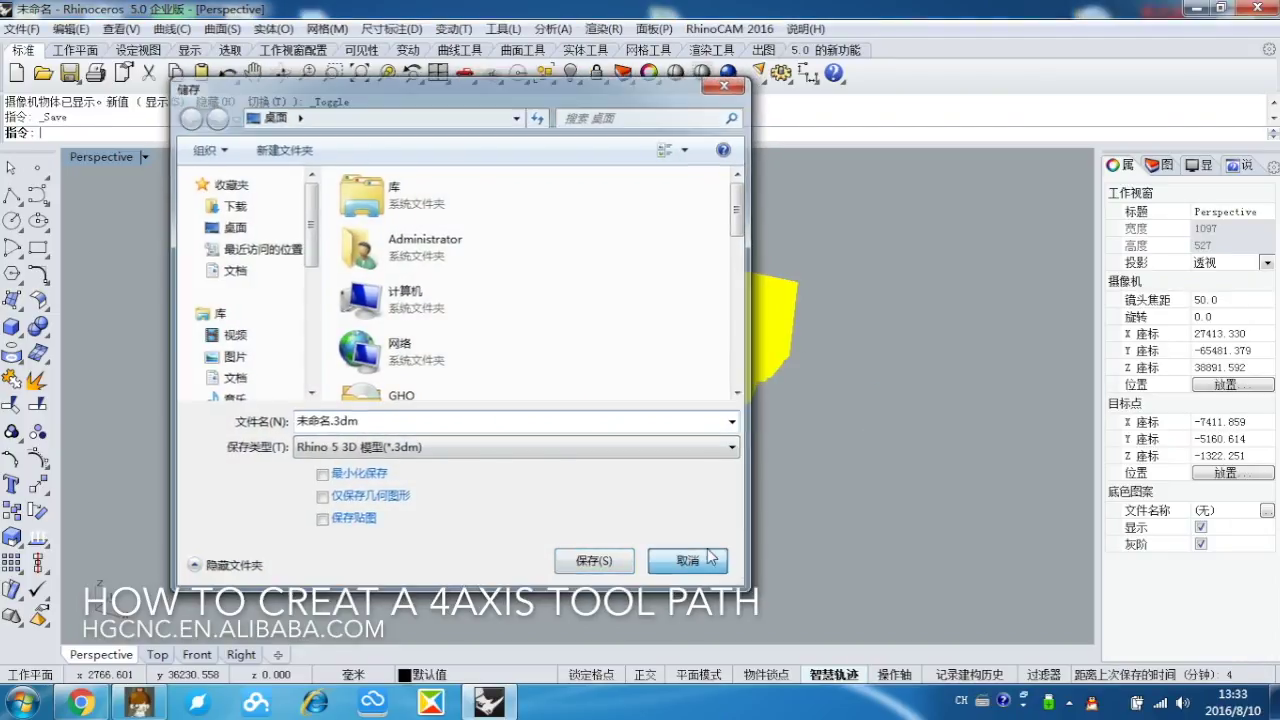
{"action": "left_click", "coordinate": [497, 506]}
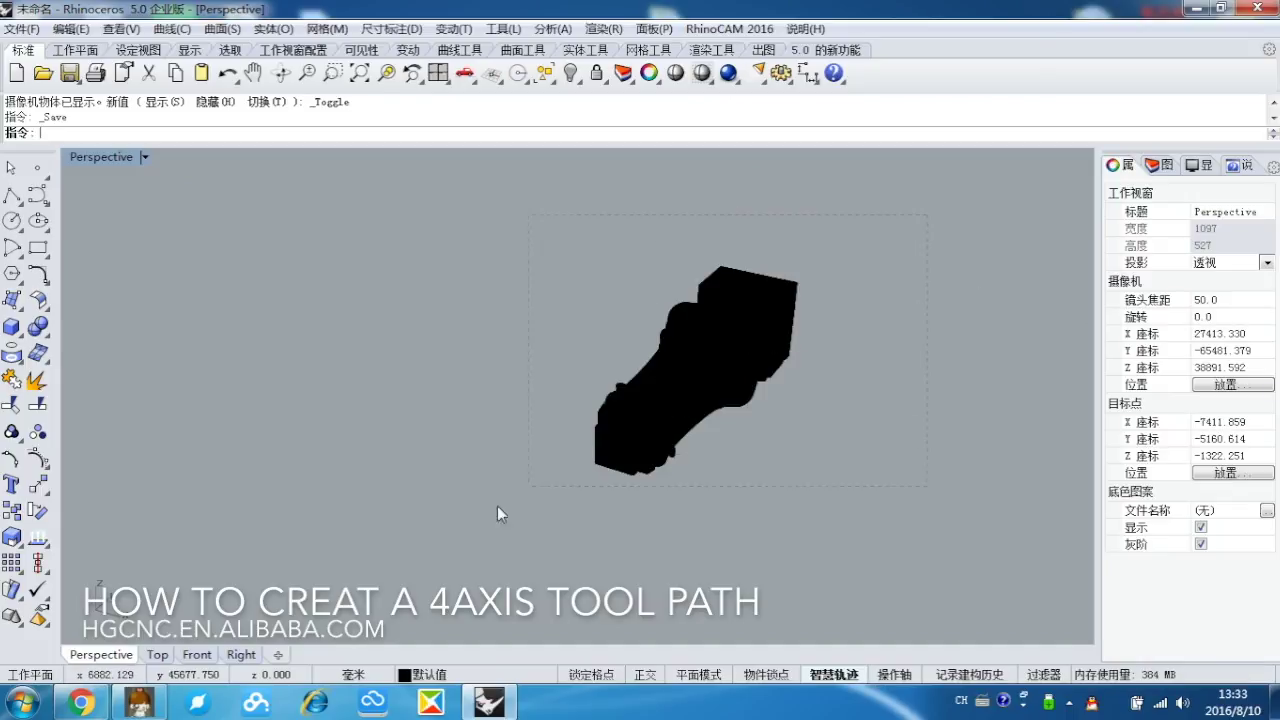
{"action": "key", "text": "ctrl+a"}
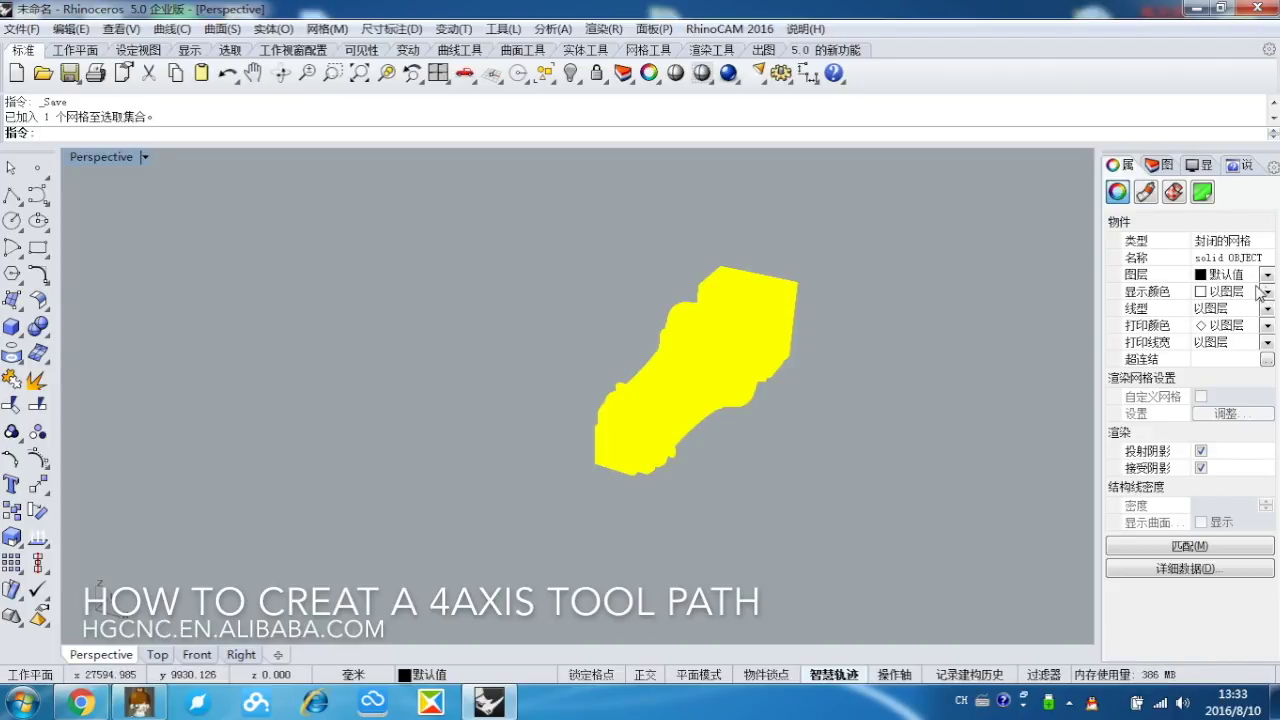
Set the mesh display colour to green and clear the selection
{"action": "left_click", "coordinate": [1266, 291]}
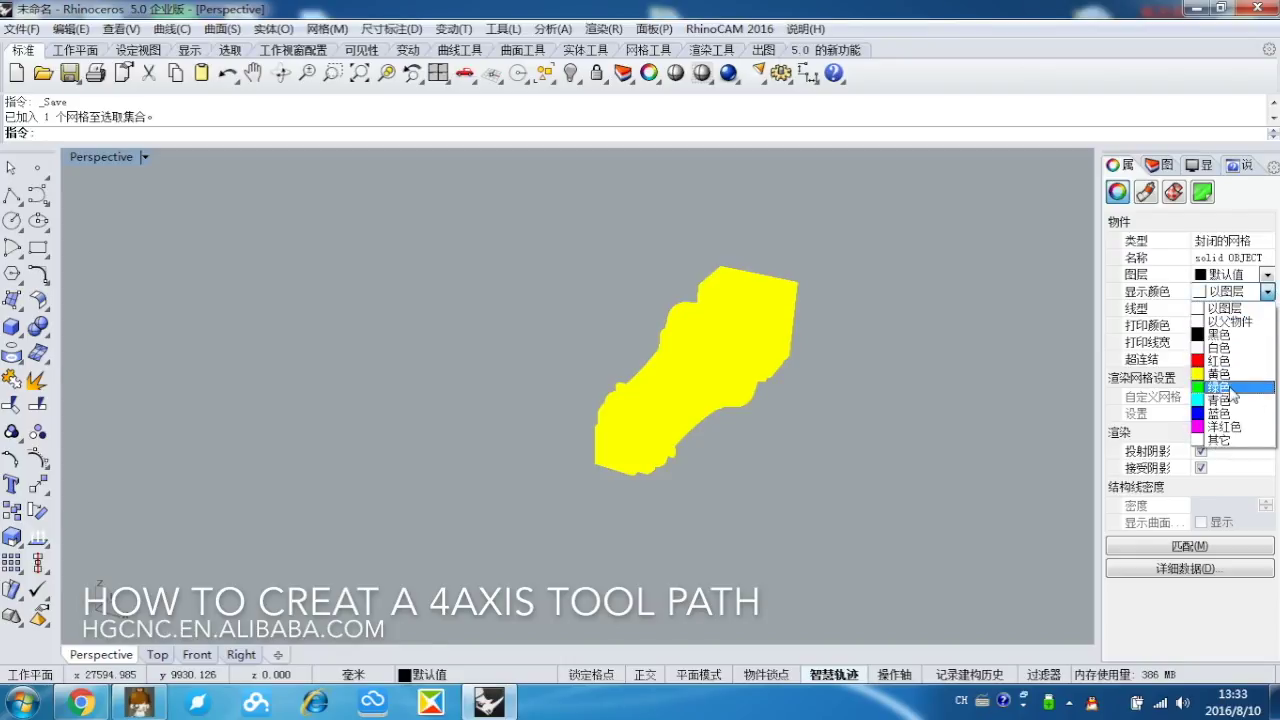
{"action": "left_click", "coordinate": [1226, 387]}
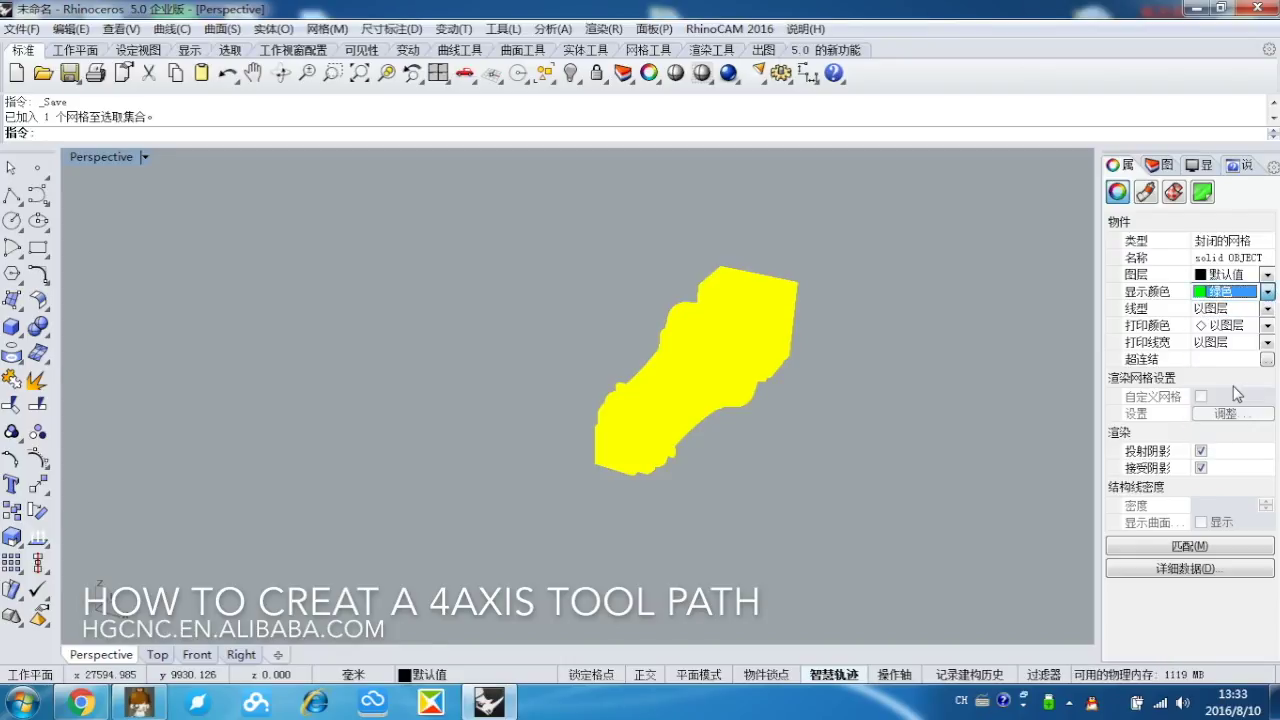
{"action": "left_click", "coordinate": [912, 314]}
Hide the leg mesh, show it again, and switch the Perspective view to Shaded
{"action": "left_click_drag", "start_coordinate": [733, 376], "coordinate": [487, 385]}
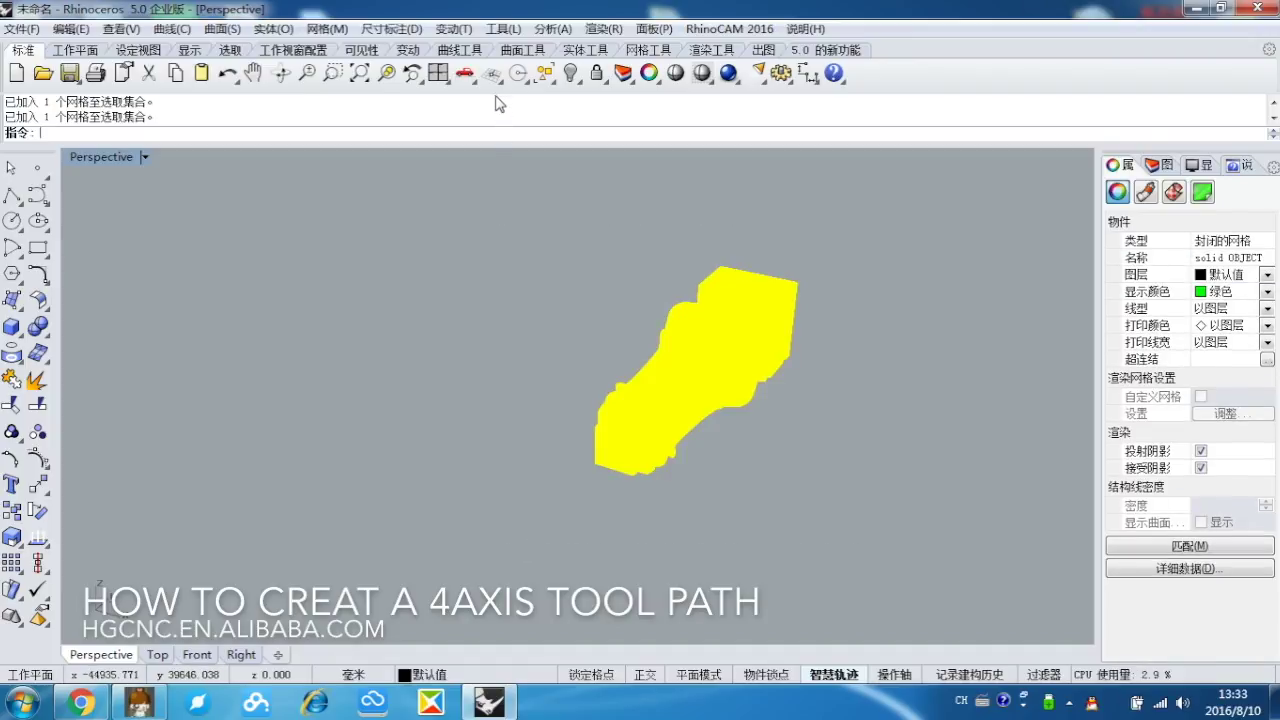
{"action": "left_click", "coordinate": [572, 76]}
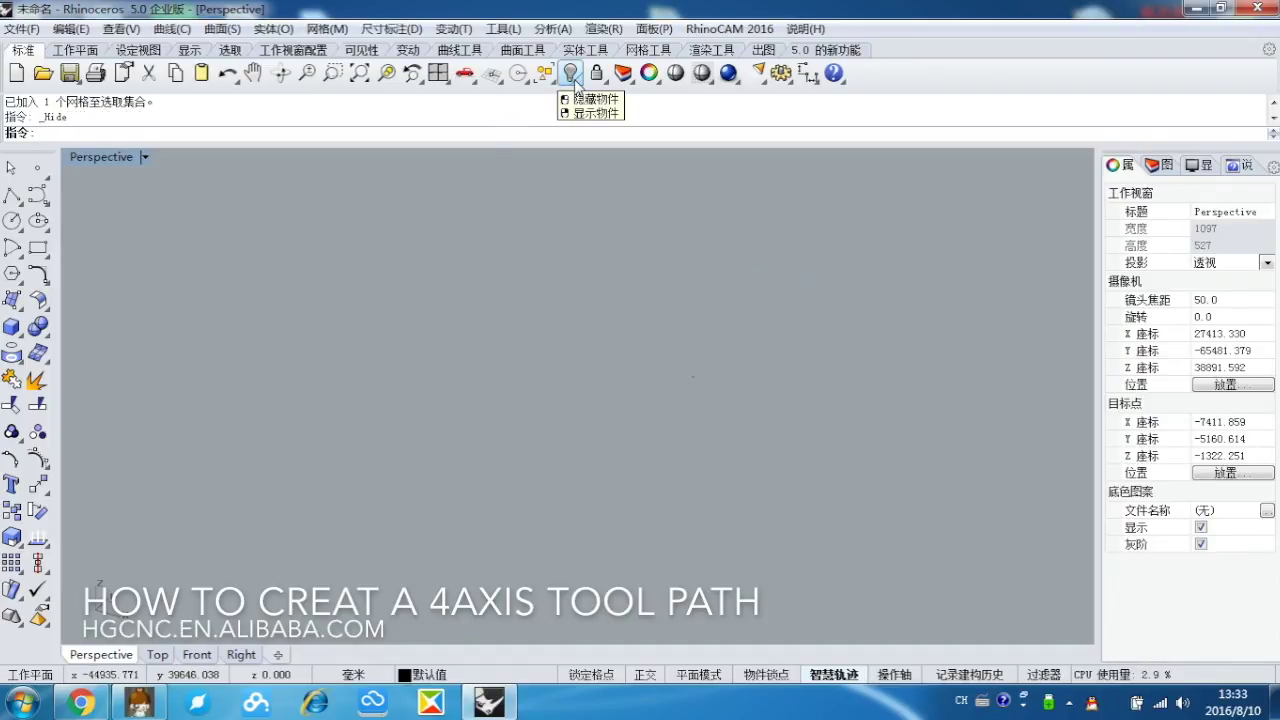
{"action": "left_click", "coordinate": [572, 76]}
{"action": "left_click", "coordinate": [572, 76]}
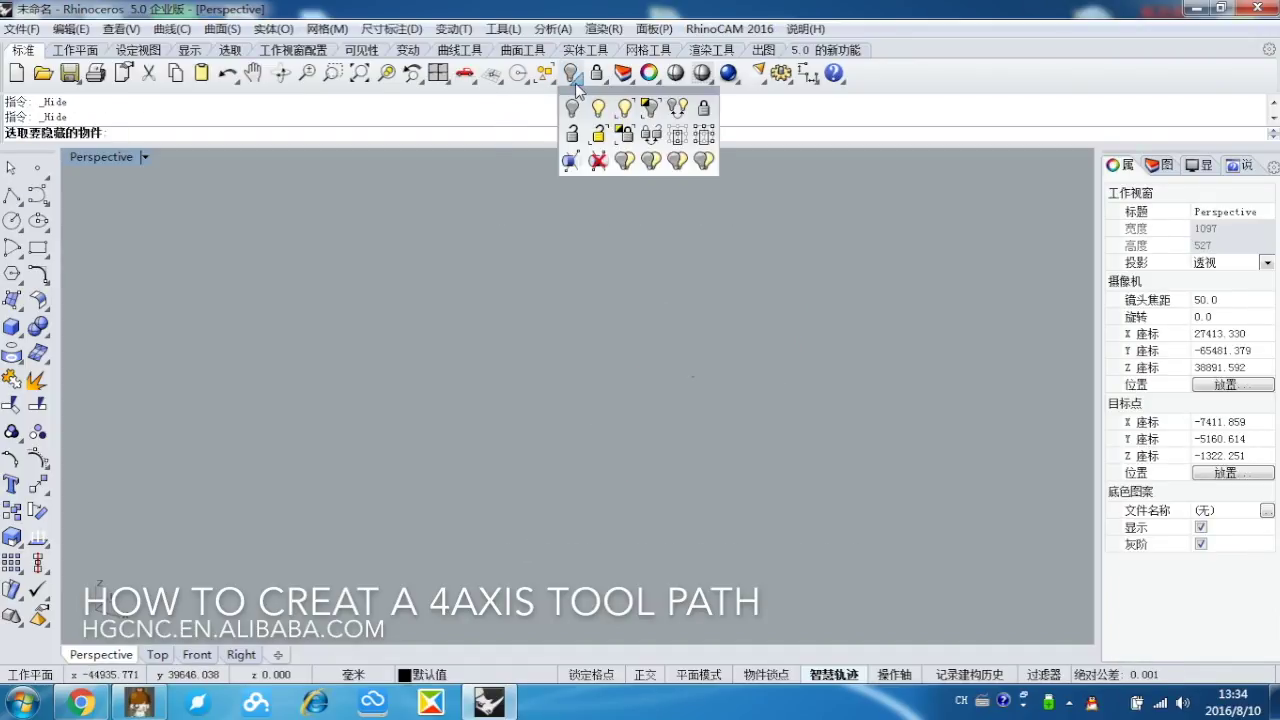
{"action": "left_click", "coordinate": [597, 108]}
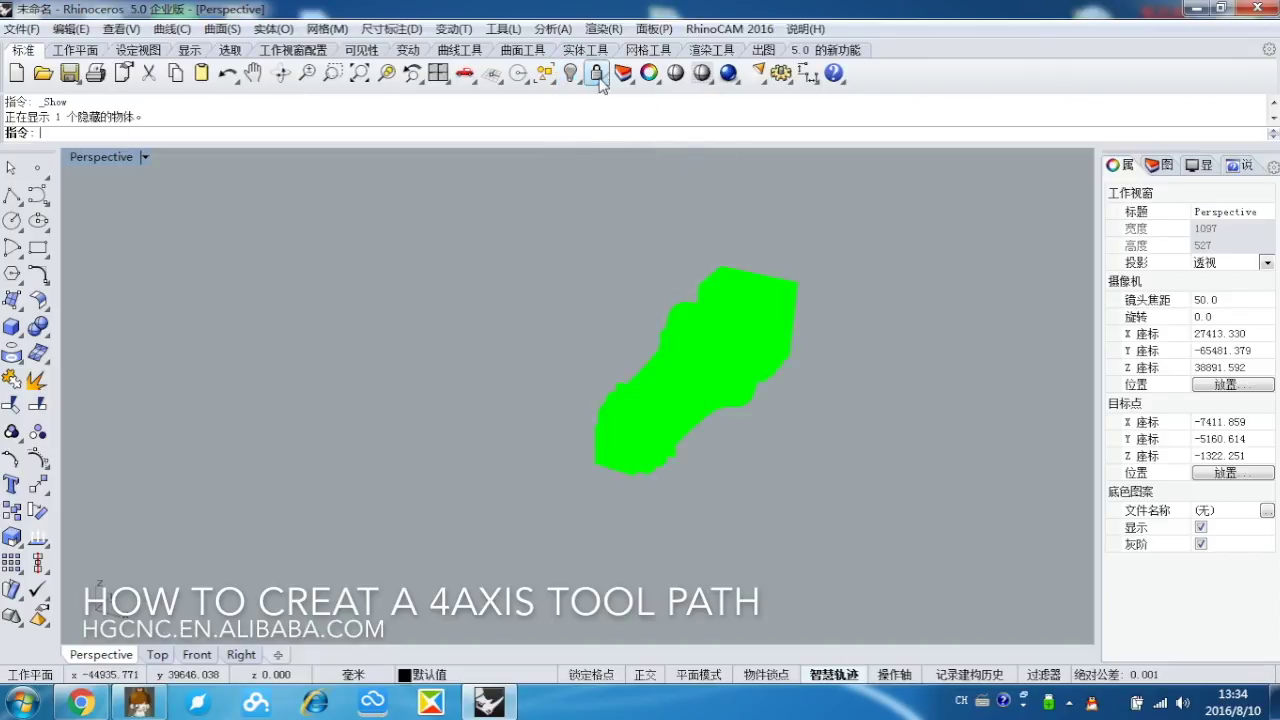
{"action": "left_click", "coordinate": [676, 75]}
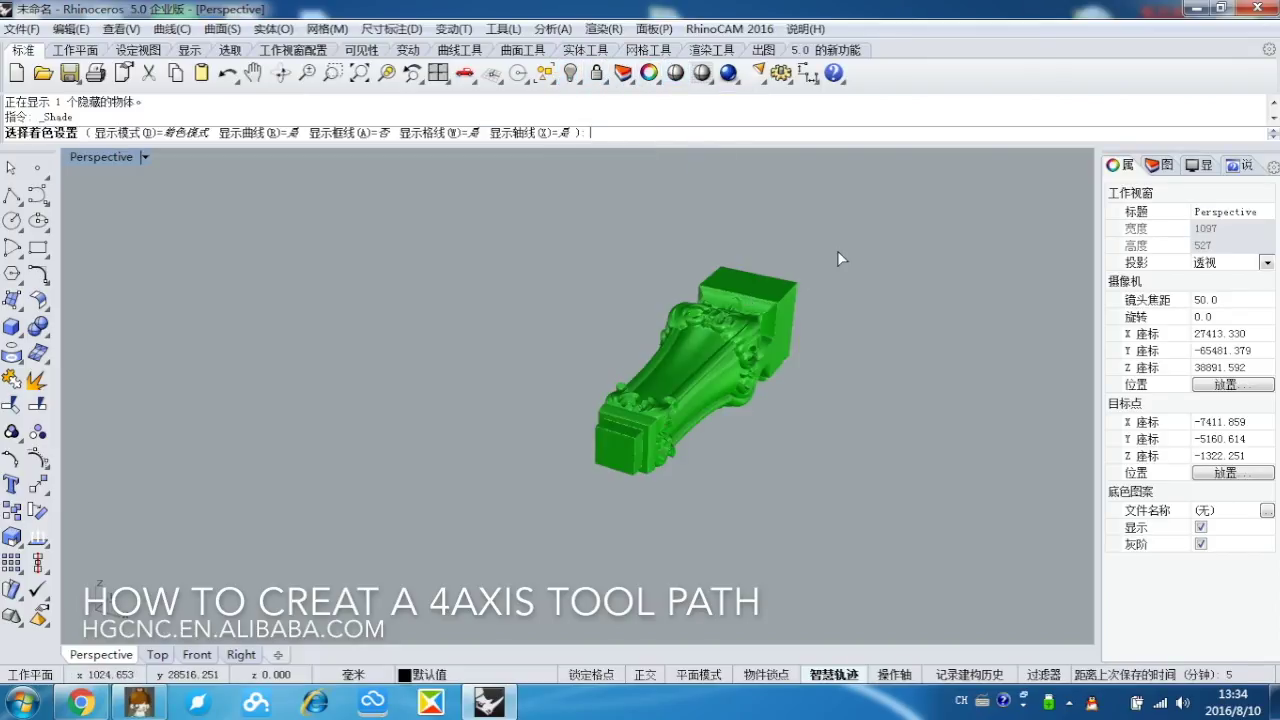
{"action": "right_click_drag", "start_coordinate": [567, 272], "coordinate": [650, 400]}
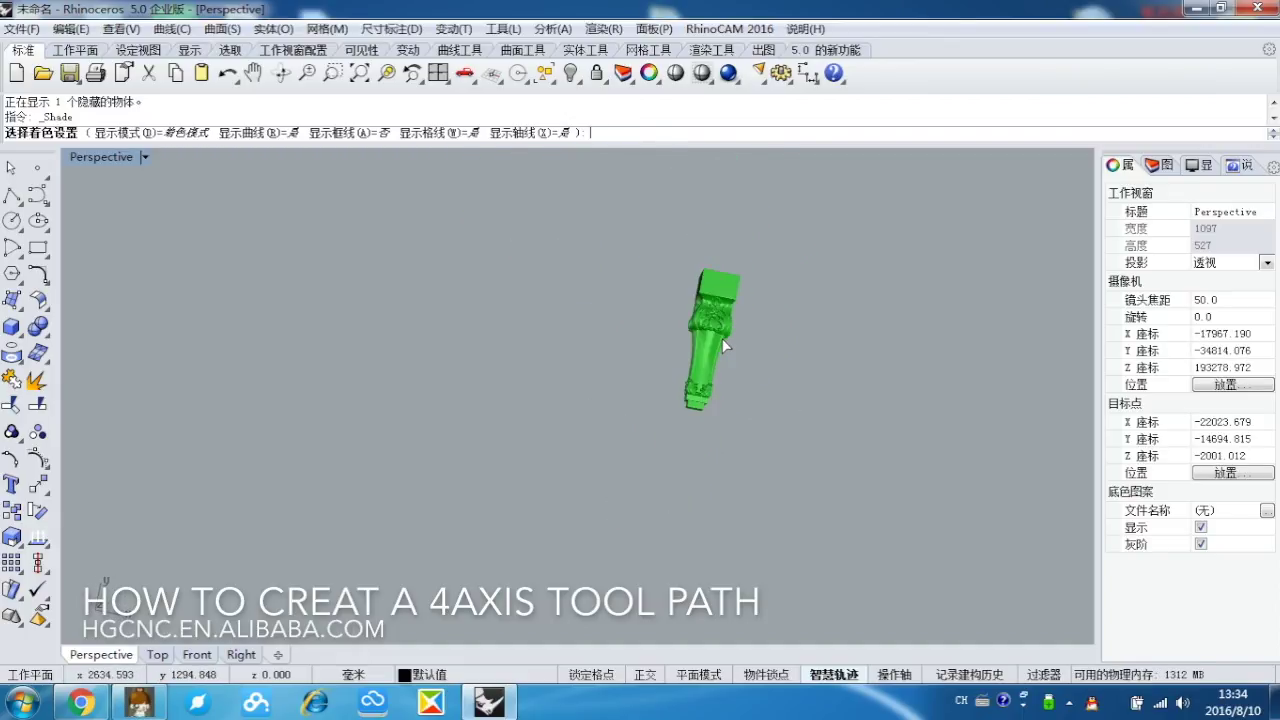
{"action": "scroll", "coordinate": [648, 337], "scroll_direction": "up", "scroll_amount": 10}
{"action": "scroll", "coordinate": [638, 338], "scroll_direction": "down", "scroll_amount": 6}
{"action": "scroll", "coordinate": [636, 233], "scroll_direction": "up", "scroll_amount": 8}
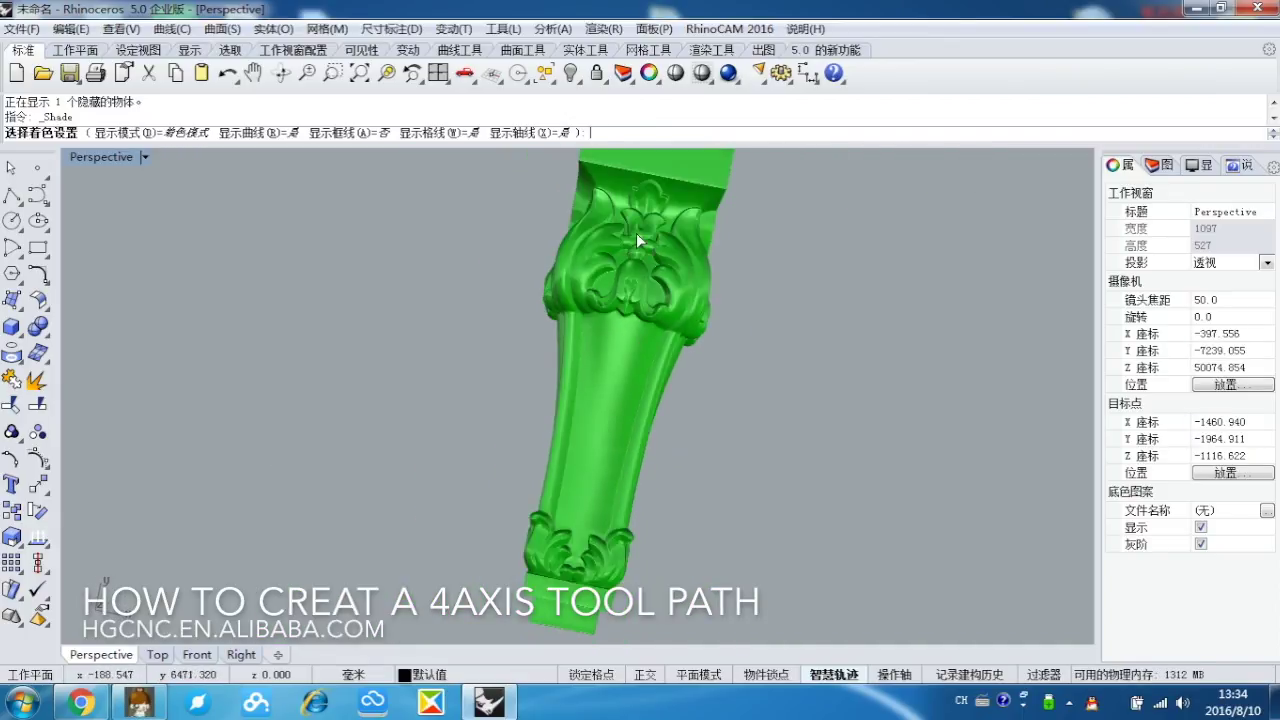
{"action": "scroll", "coordinate": [631, 230], "scroll_direction": "up", "scroll_amount": 5}
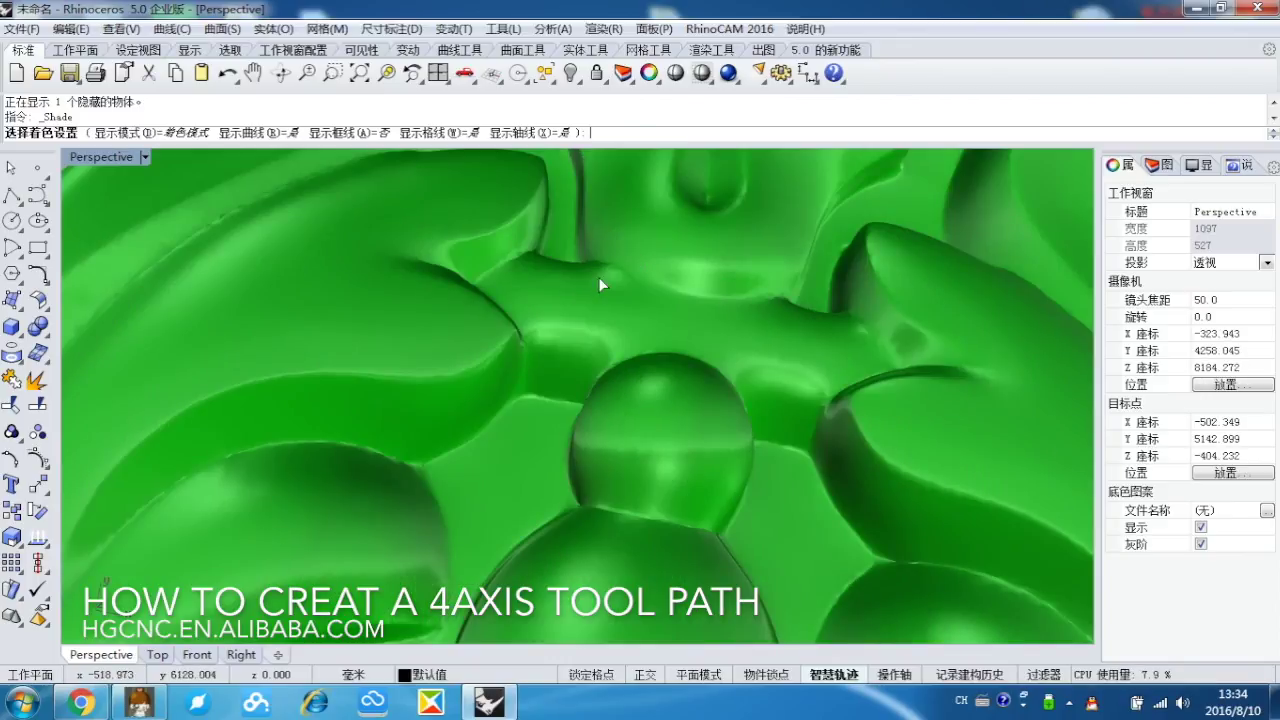
{"action": "scroll", "coordinate": [598, 290], "scroll_direction": "up", "scroll_amount": 3}
{"action": "right_click_drag", "start_coordinate": [466, 288], "coordinate": [536, 309], "text": "shift"}
{"action": "scroll", "coordinate": [537, 310], "scroll_direction": "down", "scroll_amount": 6}
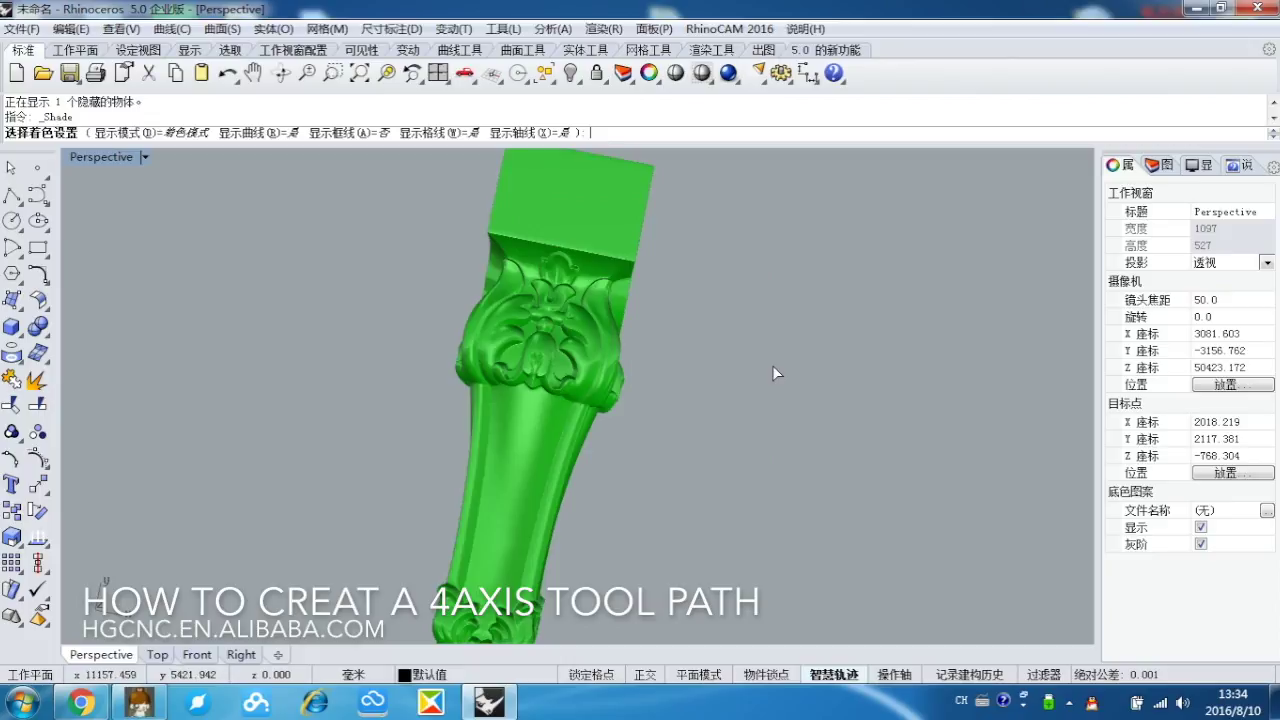
{"action": "right_click_drag", "start_coordinate": [772, 365], "coordinate": [833, 376]}
{"action": "right_click_drag", "start_coordinate": [717, 397], "coordinate": [754, 403]}
Finish the shading command and select the whole leg mesh
{"action": "scroll", "coordinate": [697, 414], "scroll_direction": "down", "scroll_amount": 3}
{"action": "key", "text": "Return"}
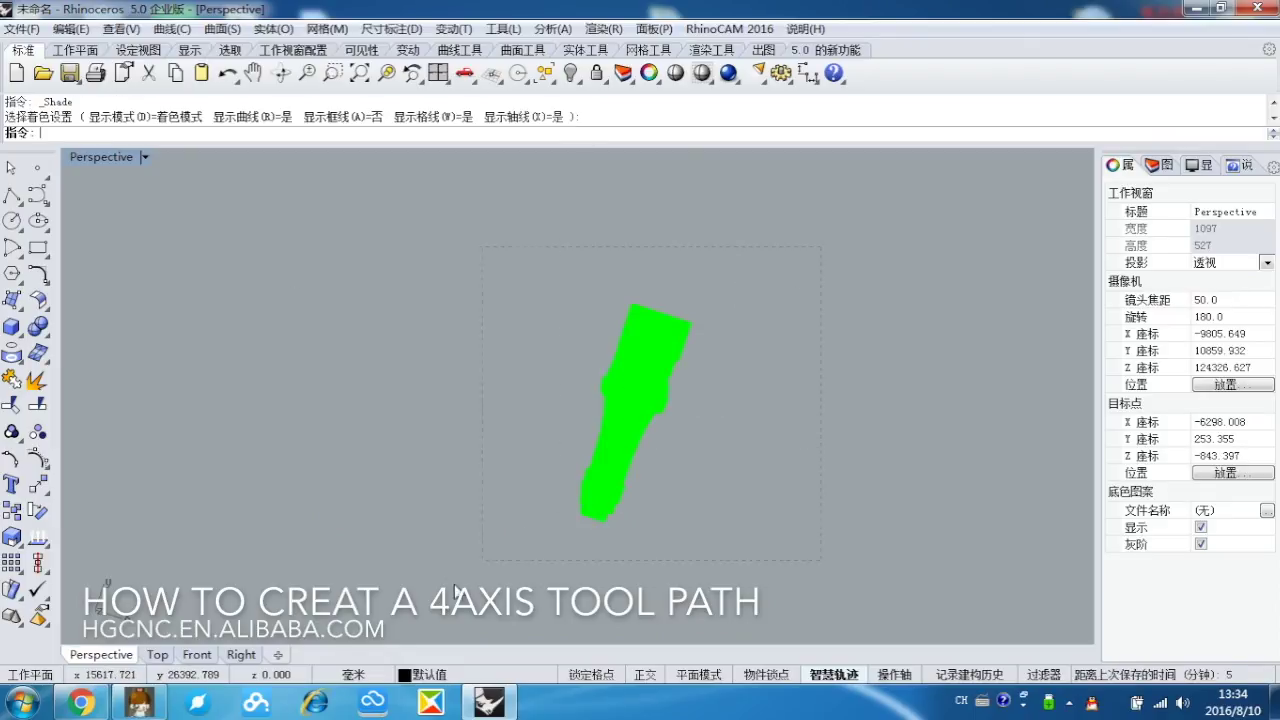
{"action": "key", "text": "ctrl+a"}
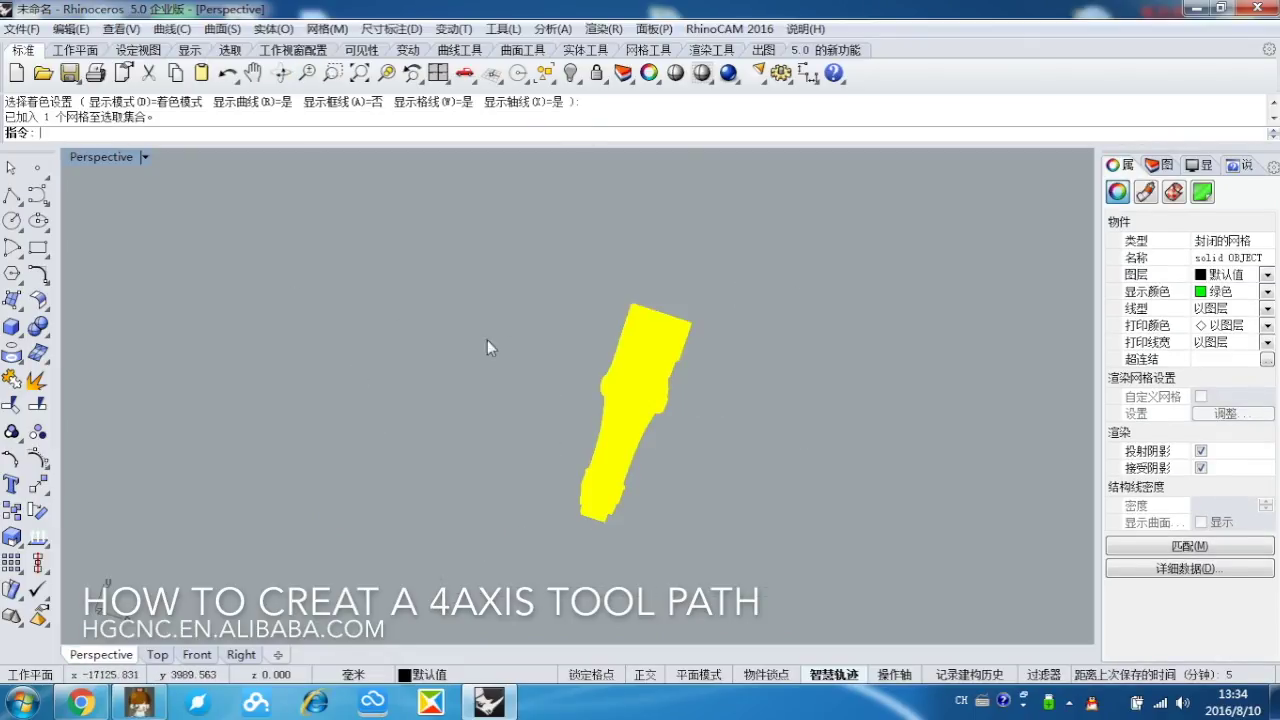
Export the selected mesh as STL named leg, accepting the binary STL options
{"action": "left_click", "coordinate": [20, 28]}
{"action": "mouse_move", "coordinate": [70, 28]}
{"action": "mouse_move", "coordinate": [20, 28]}
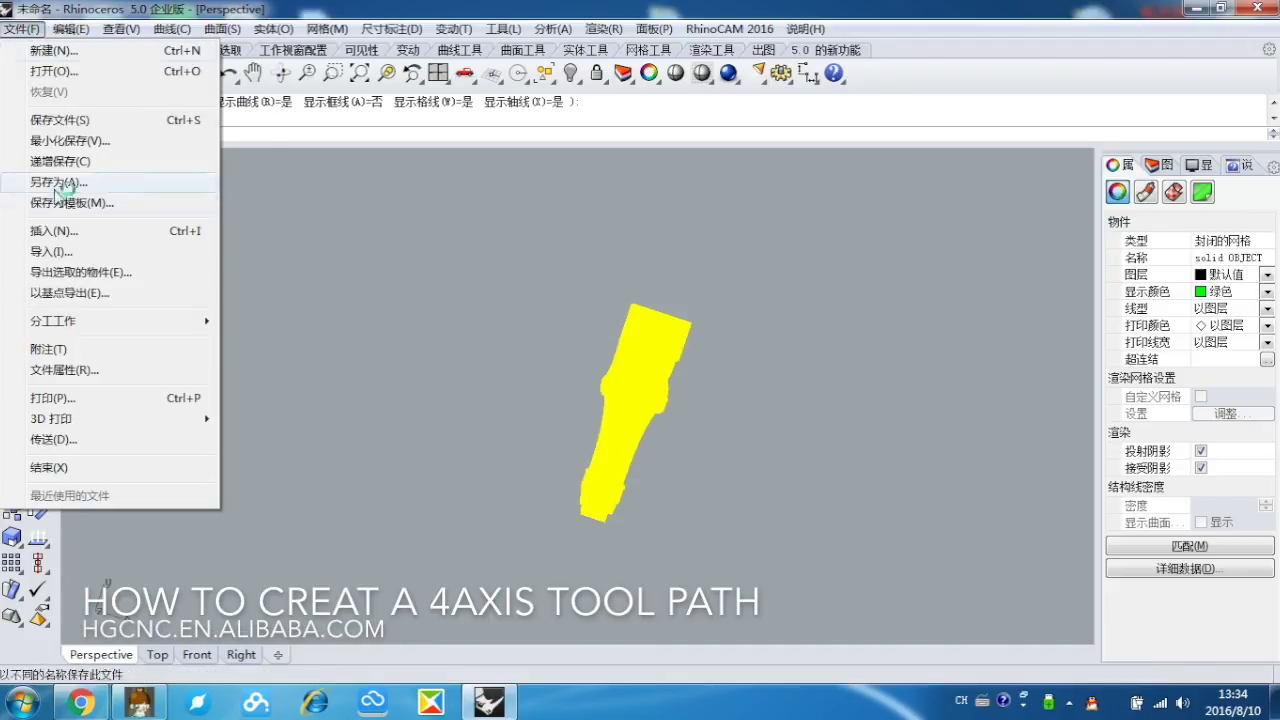
{"action": "left_click", "coordinate": [112, 278]}
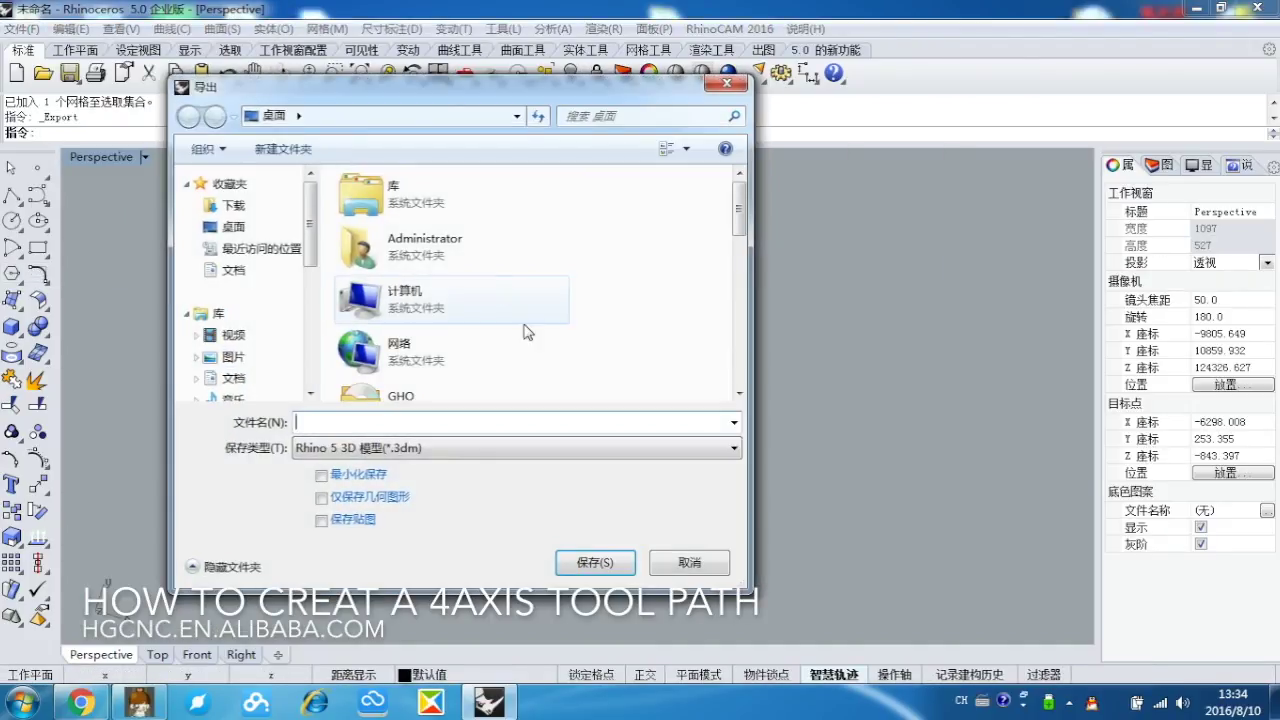
{"action": "left_click", "coordinate": [413, 447]}
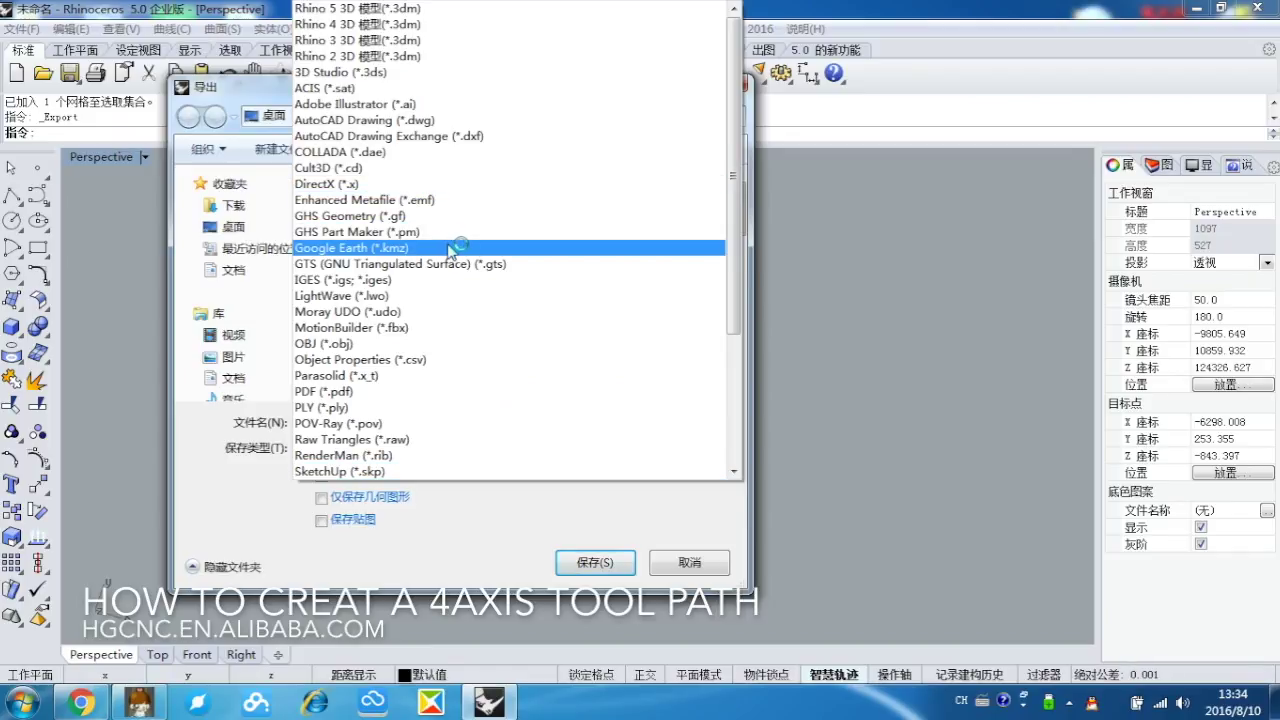
{"action": "scroll", "coordinate": [452, 250], "scroll_direction": "down", "scroll_amount": 4}
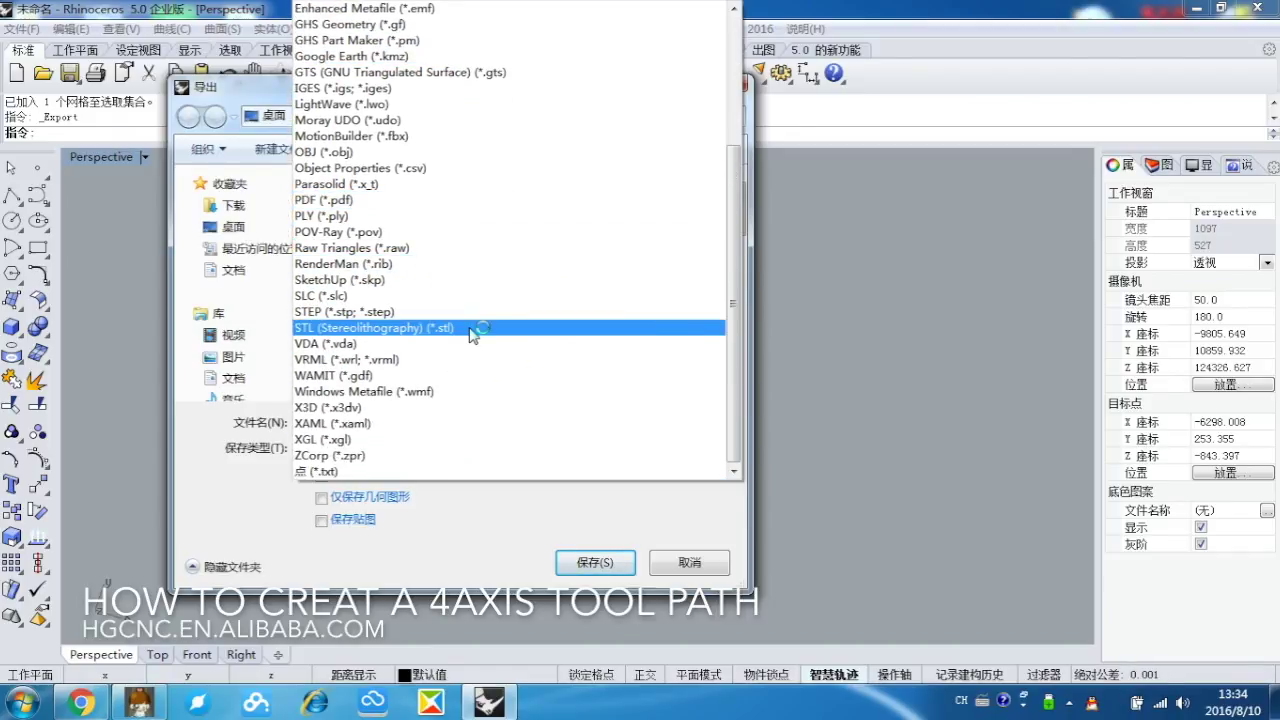
{"action": "left_click", "coordinate": [471, 335]}
{"action": "type", "text": "leg"}
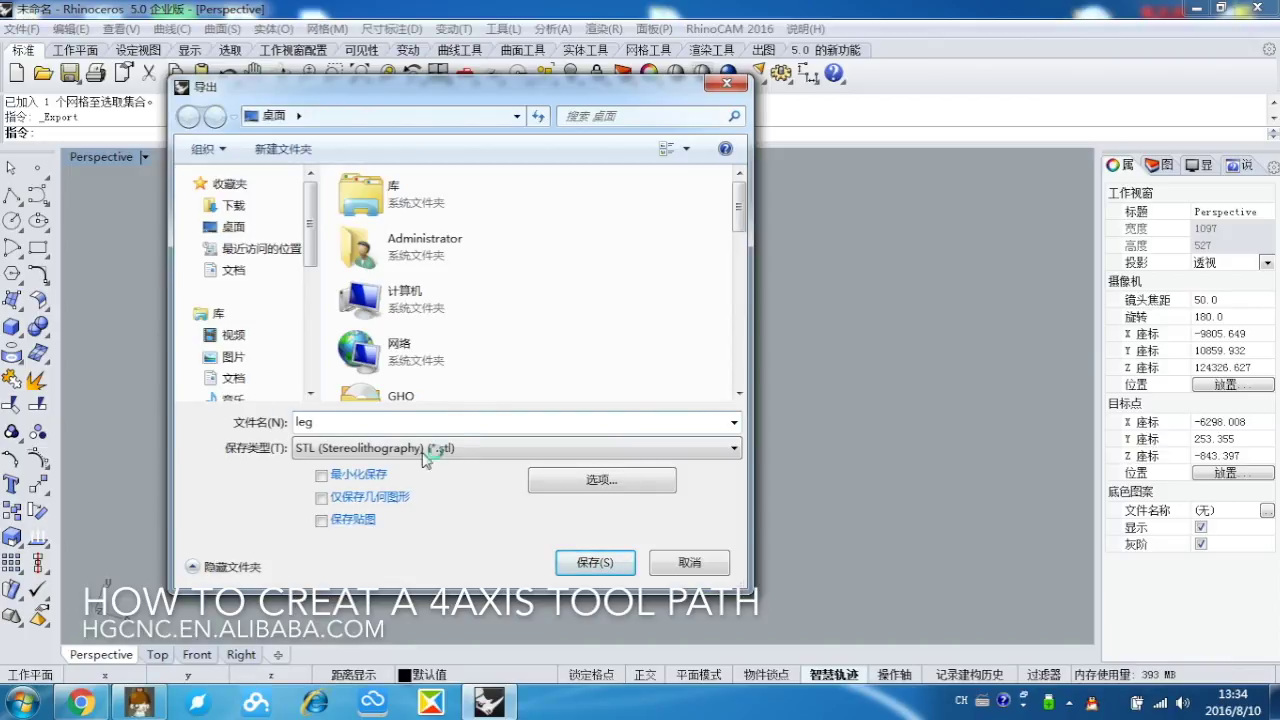
{"action": "left_click", "coordinate": [598, 562]}
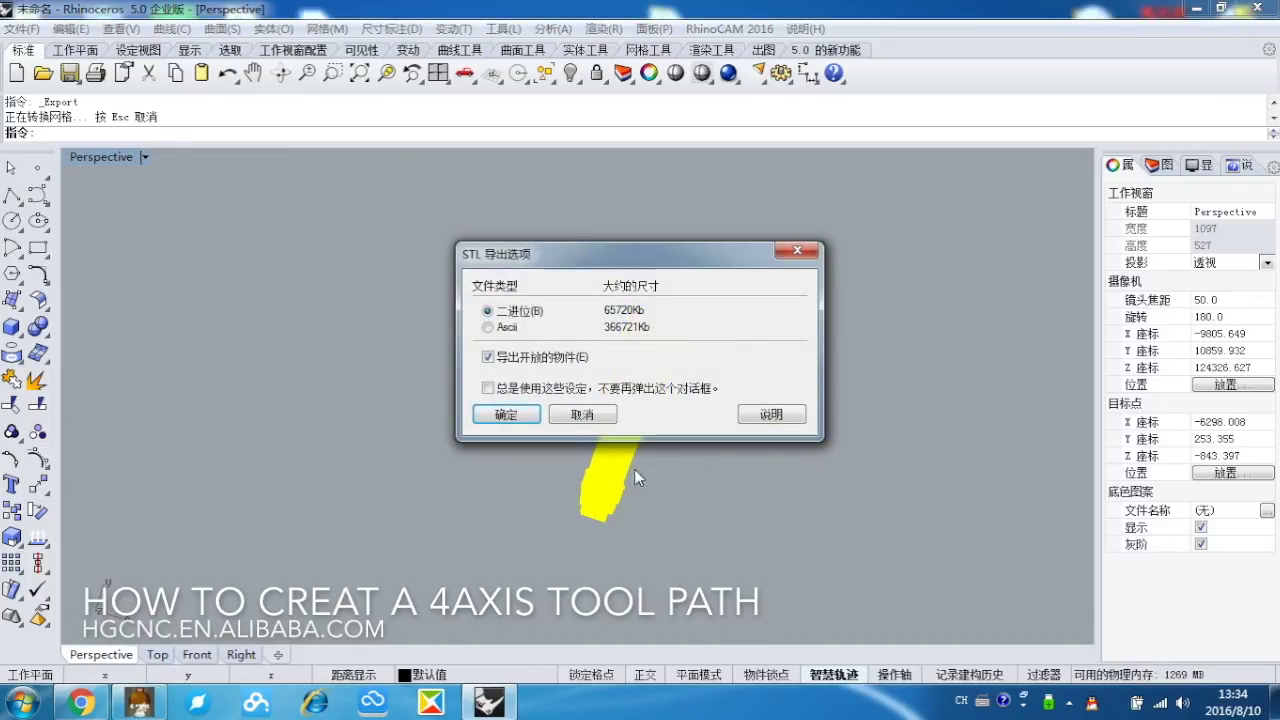
{"action": "left_click", "coordinate": [510, 414]}
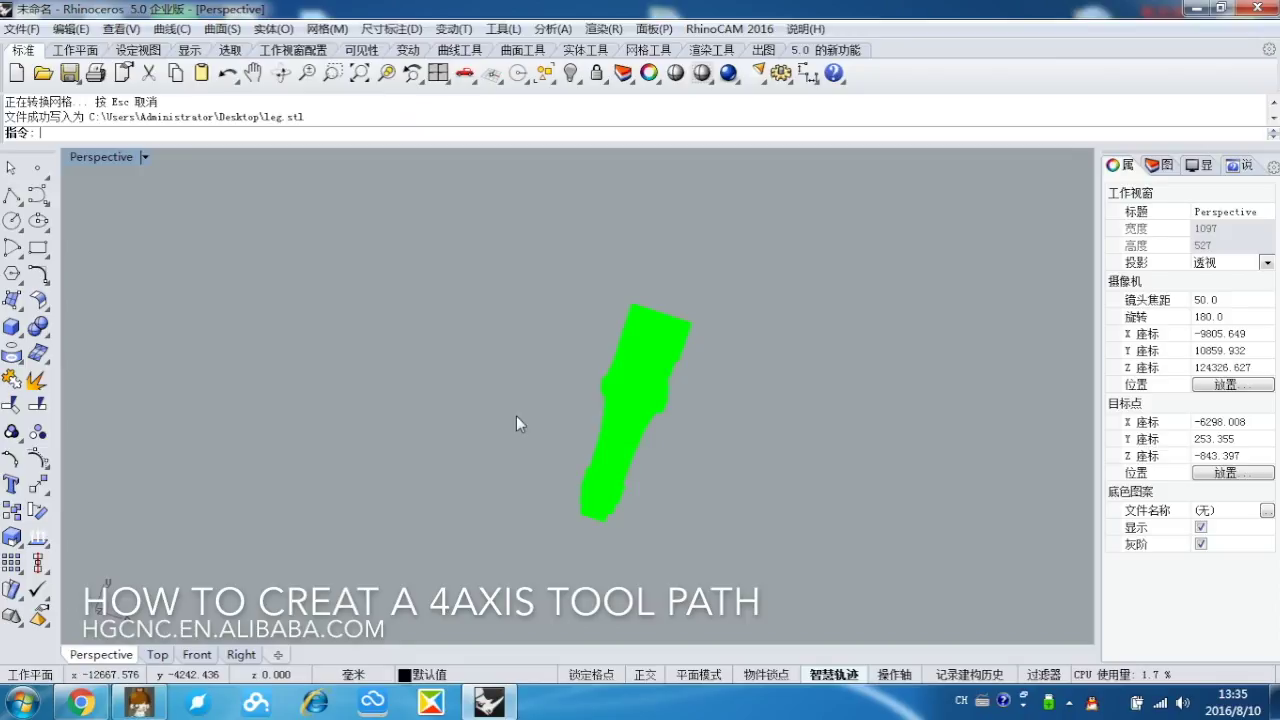
Minimise Rhinoceros and repeatedly try opening leg.stl from its desktop icon
{"action": "left_click", "coordinate": [1195, 8]}
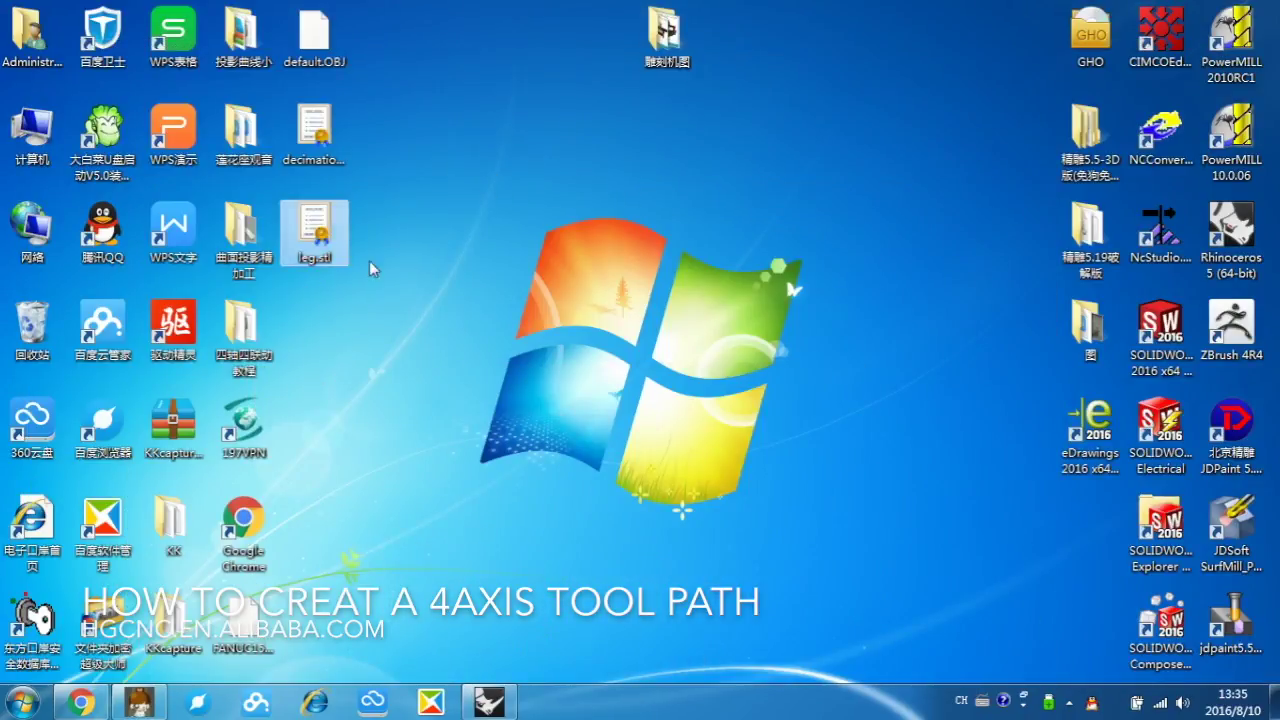
{"action": "mouse_move", "coordinate": [316, 256]}
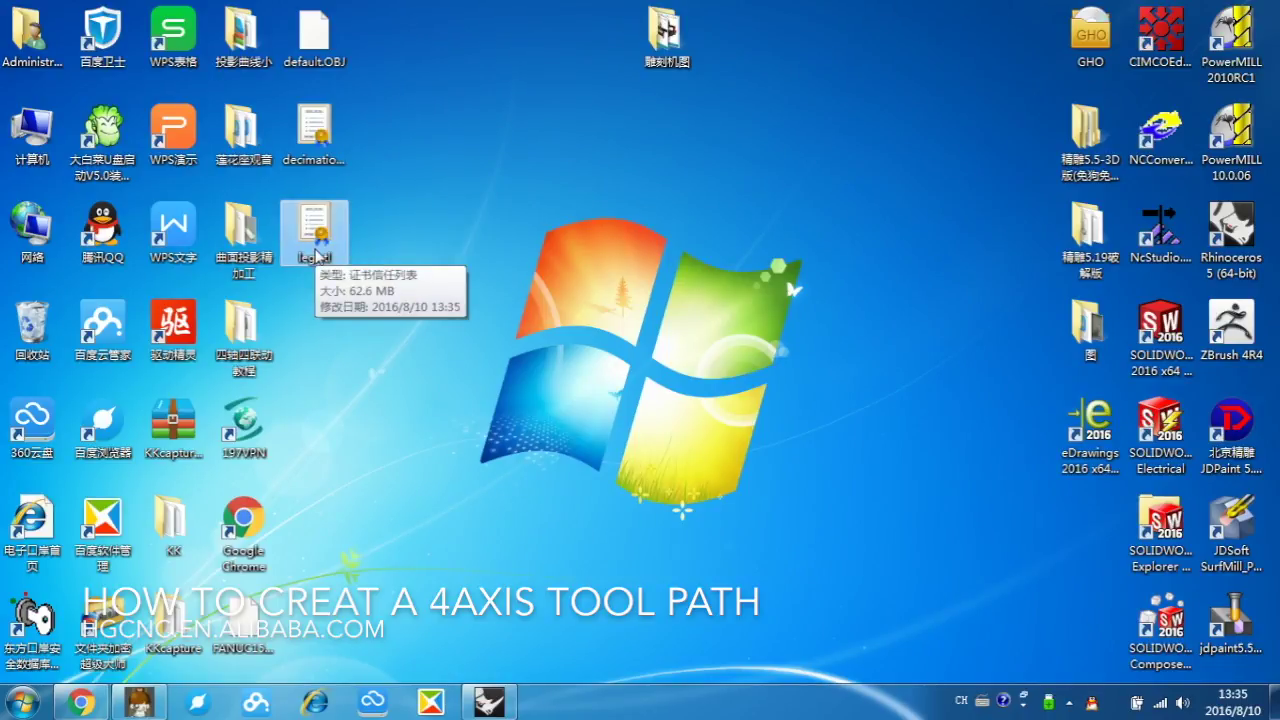
{"action": "double_click", "coordinate": [316, 256]}
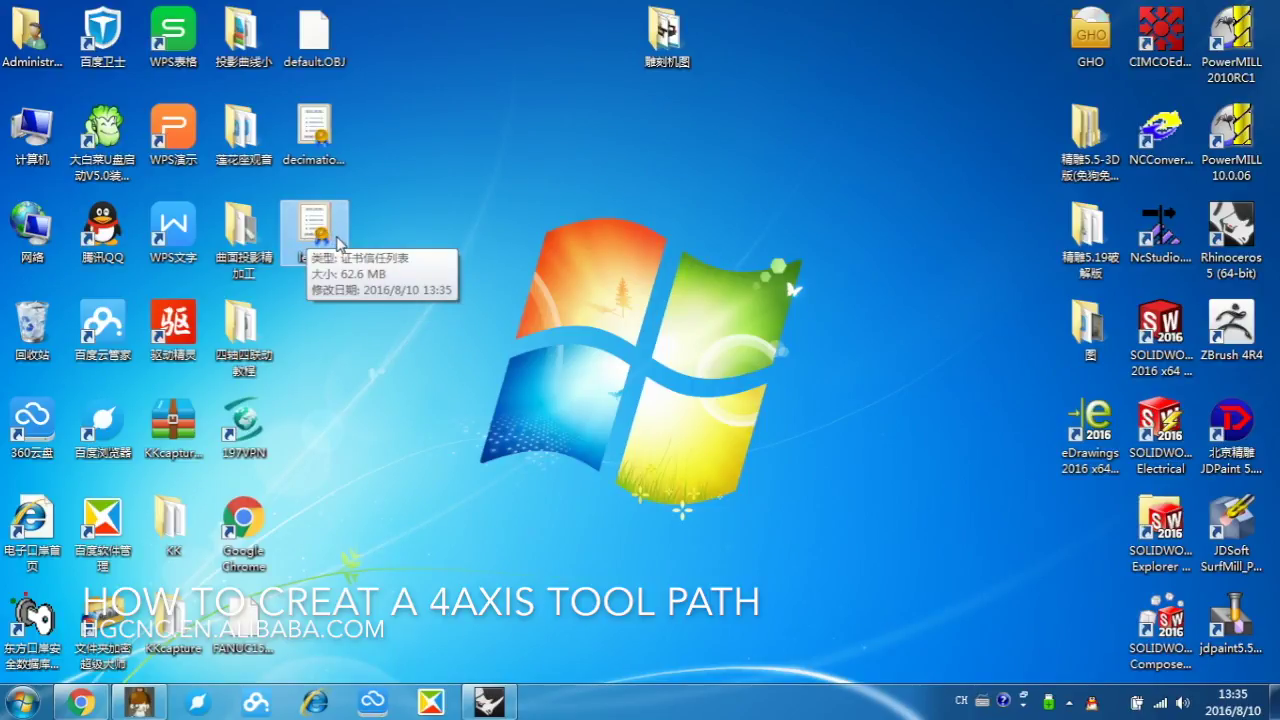
{"action": "double_click", "coordinate": [340, 243]}
{"action": "double_click", "coordinate": [315, 230]}
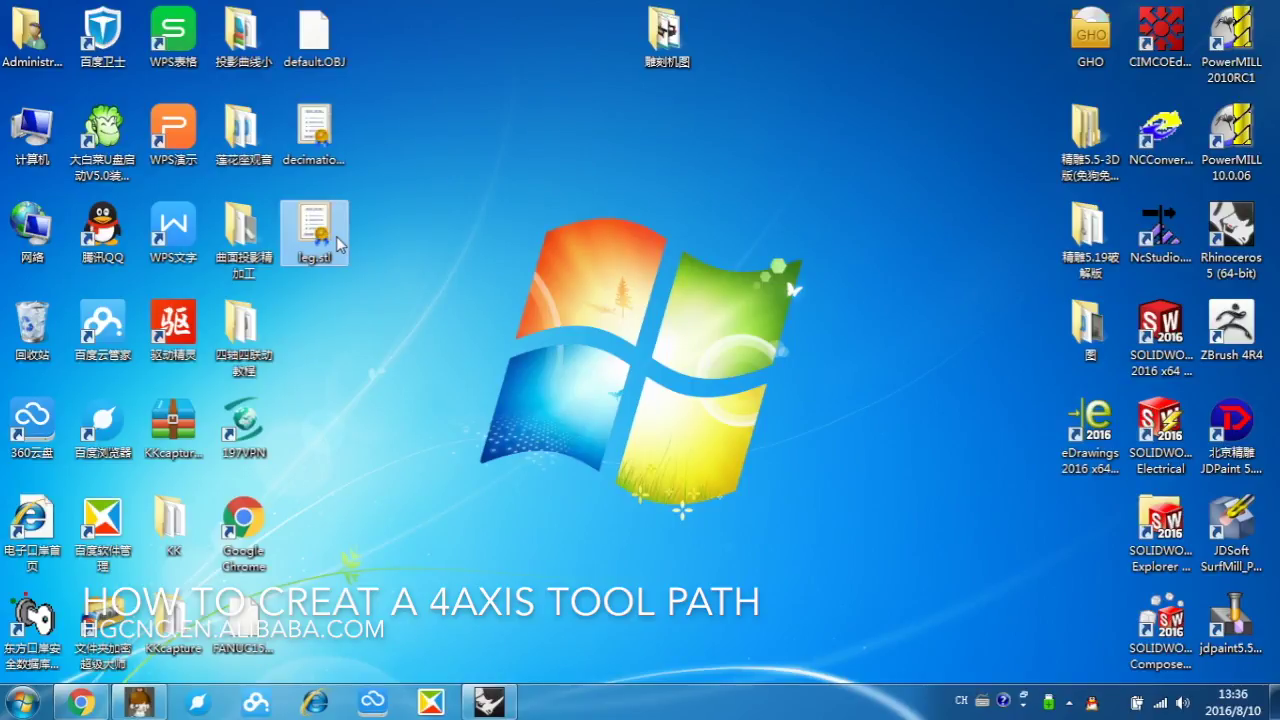
{"action": "double_click", "coordinate": [338, 244]}
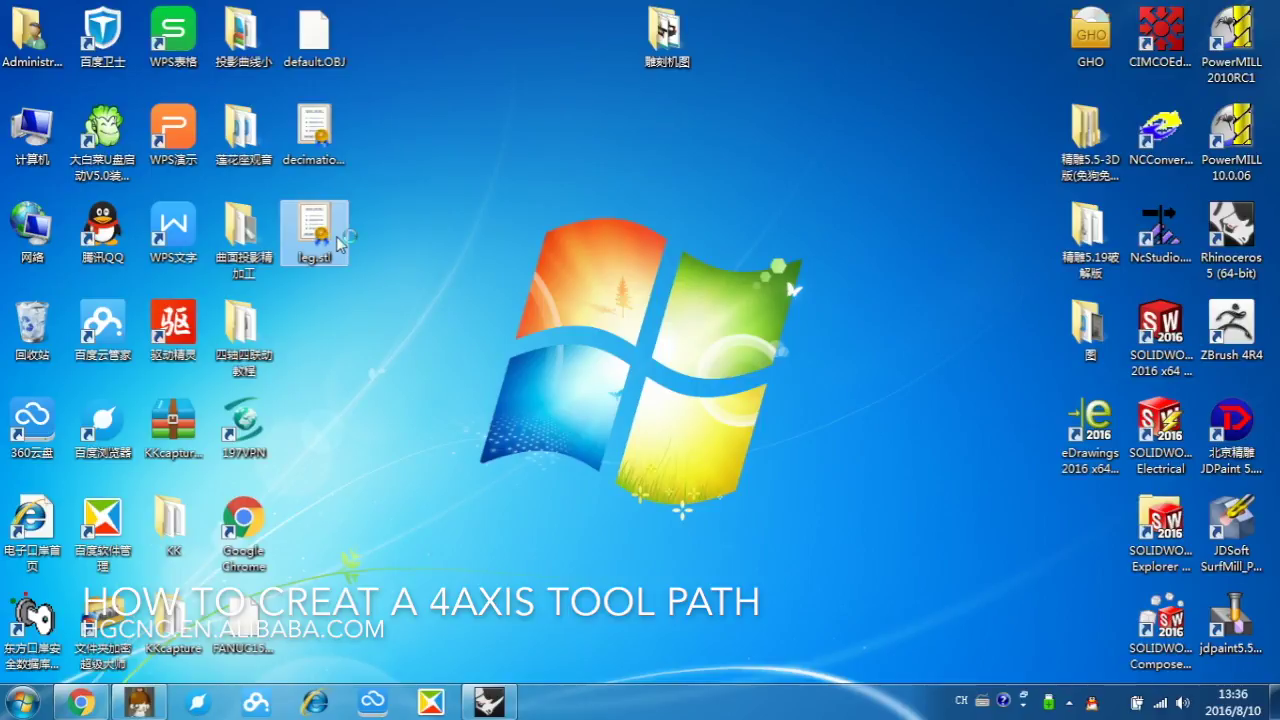